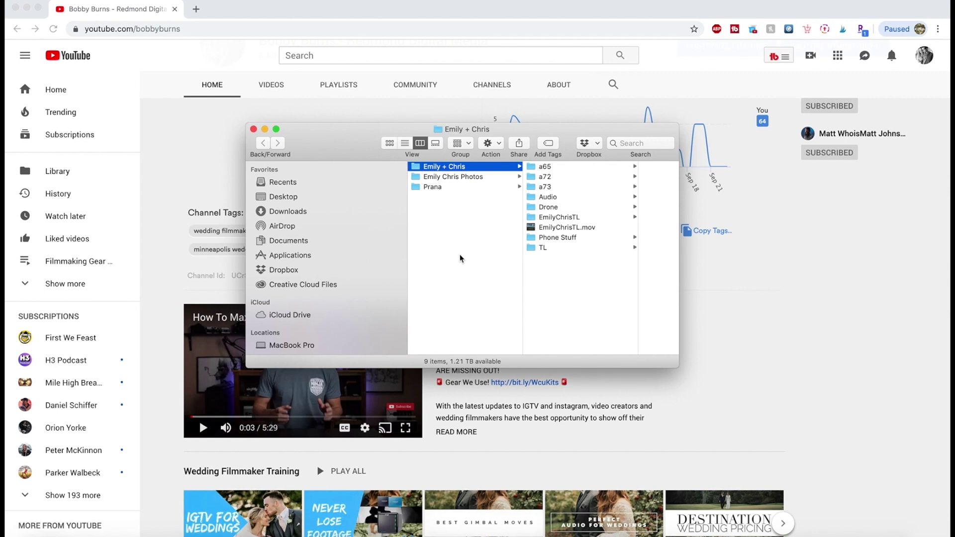
{"action": "left_click_drag", "start_coordinate": [359, 152], "coordinate": [356, 129]}
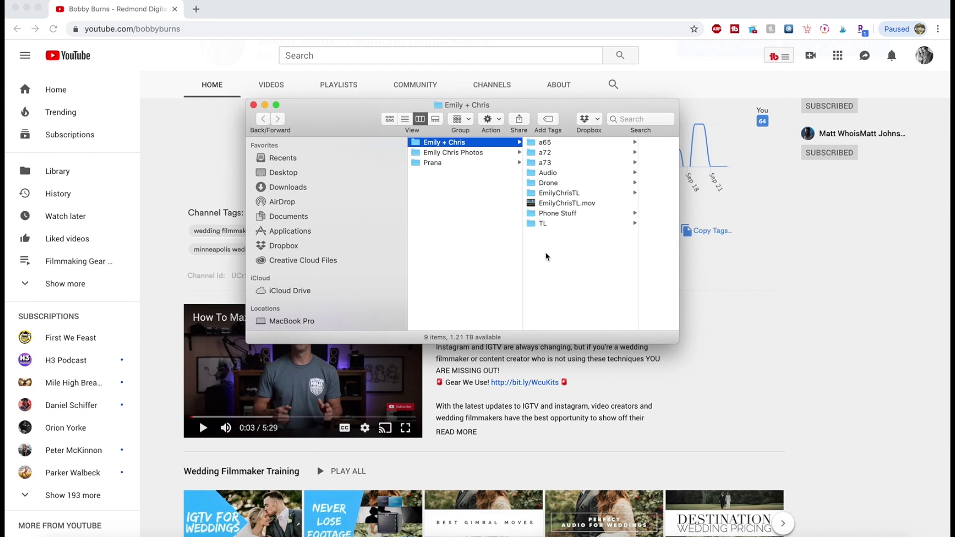
Preview the a65 and a72 clip folders, then open Audio to see its six subfolders.
{"action": "left_click_drag", "start_coordinate": [567, 108], "coordinate": [555, 56]}
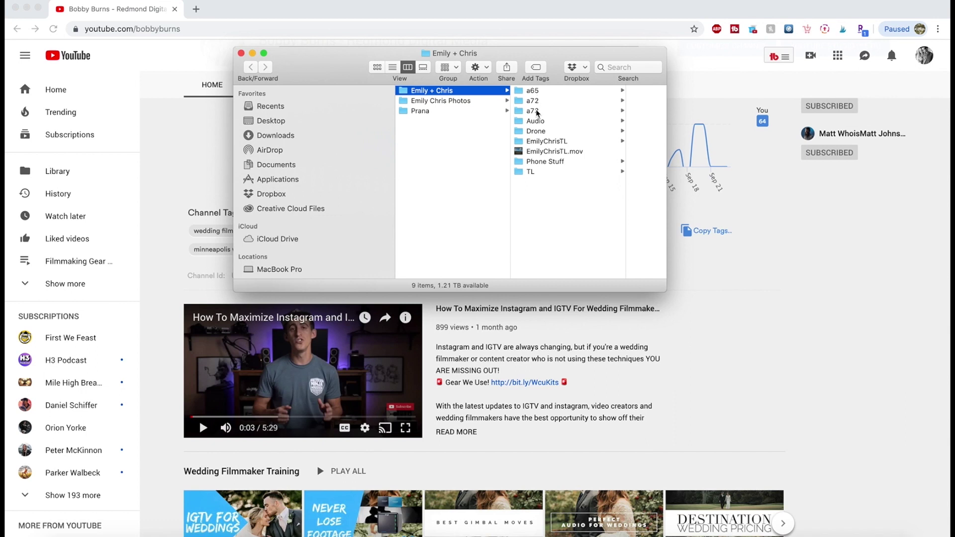
{"action": "left_click", "coordinate": [535, 92]}
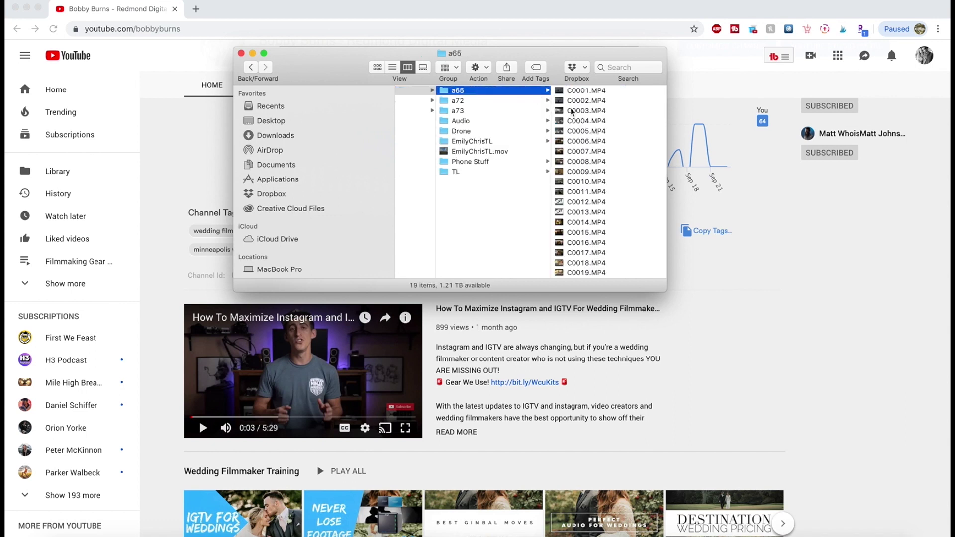
{"action": "left_click", "coordinate": [487, 102]}
{"action": "scroll", "coordinate": [579, 122], "scroll_direction": "down", "scroll_amount": 4}
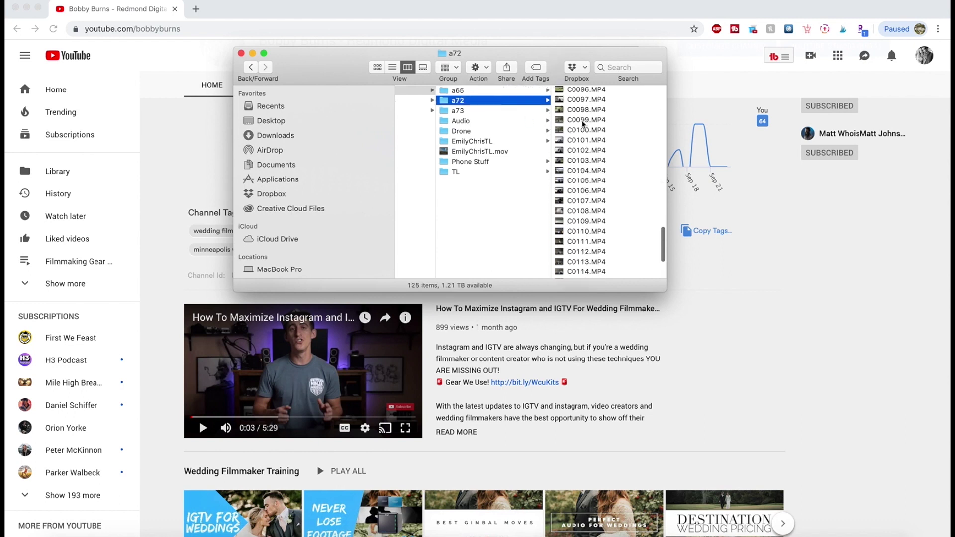
{"action": "left_click", "coordinate": [461, 121]}
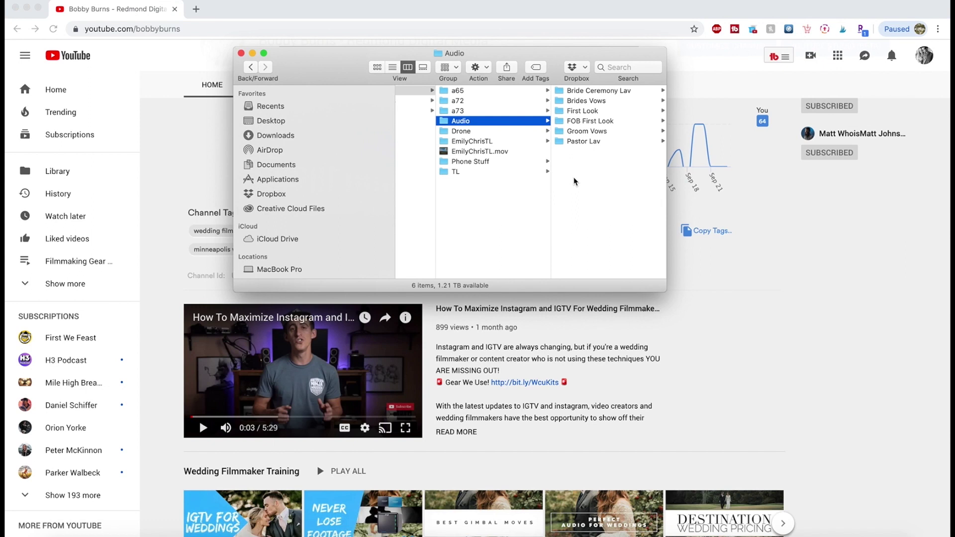
Review wav recordings in Bride Ceremony Lav, Brides Vows, First Look, Groom Vows, Pastor Lav, FOB First Look.
{"action": "left_click", "coordinate": [580, 93]}
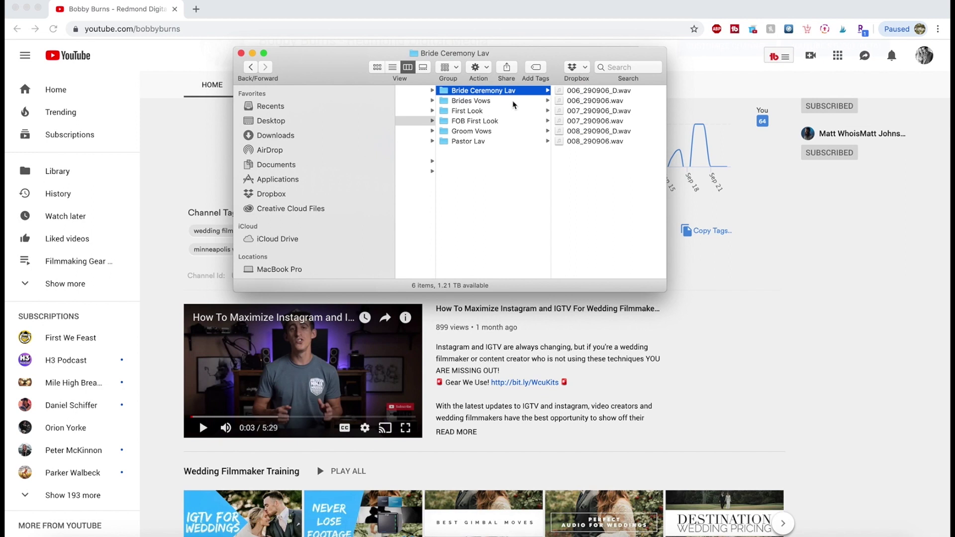
{"action": "left_click", "coordinate": [515, 102]}
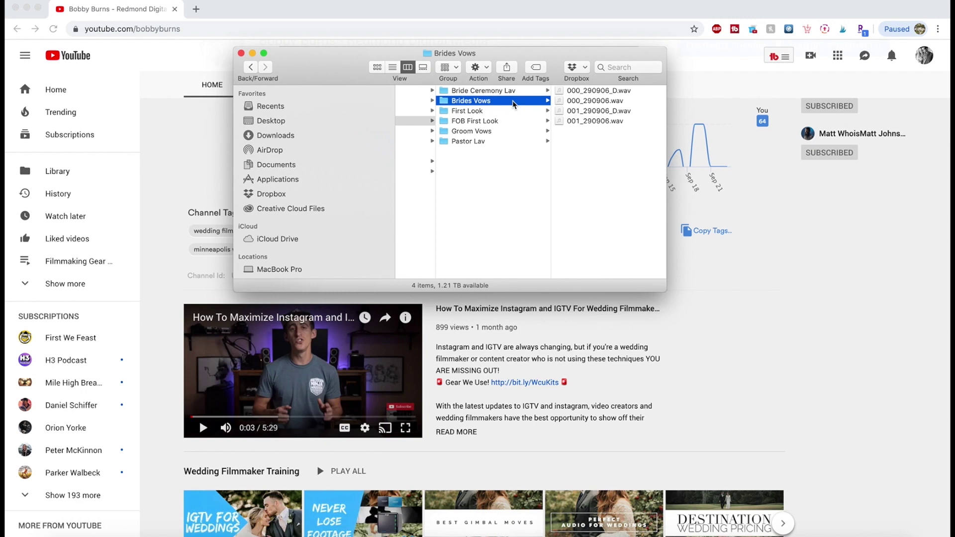
{"action": "key", "text": "Down"}
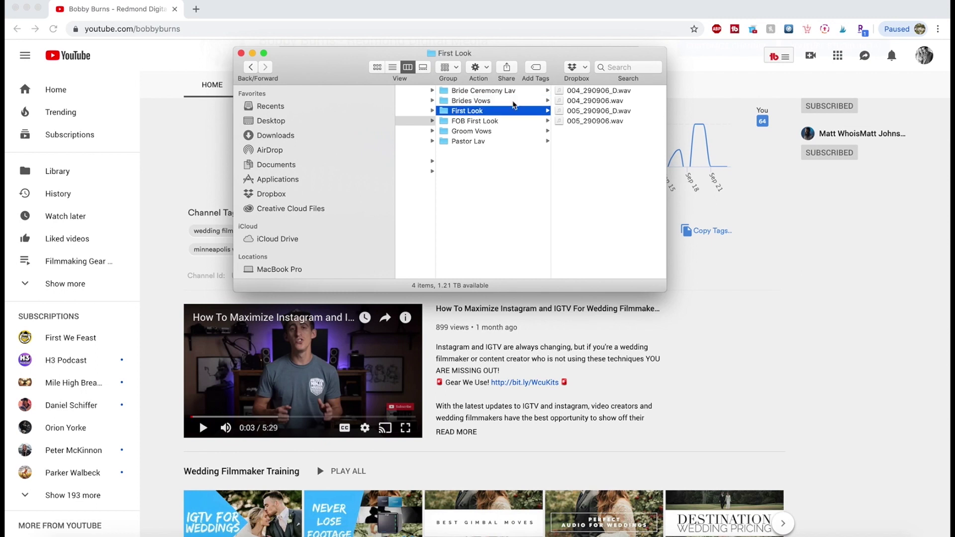
{"action": "key", "text": "Down"}
{"action": "key", "text": "Down"}
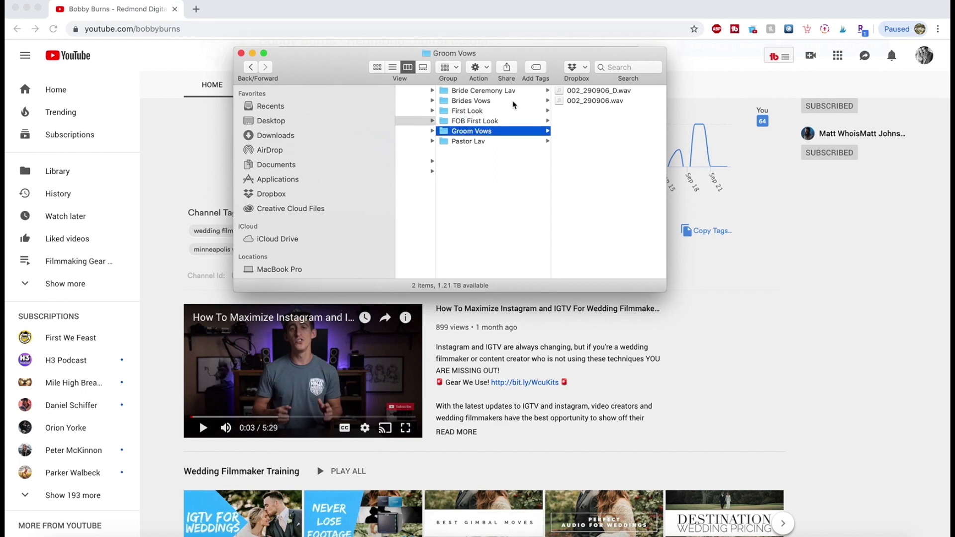
{"action": "key", "text": "Down"}
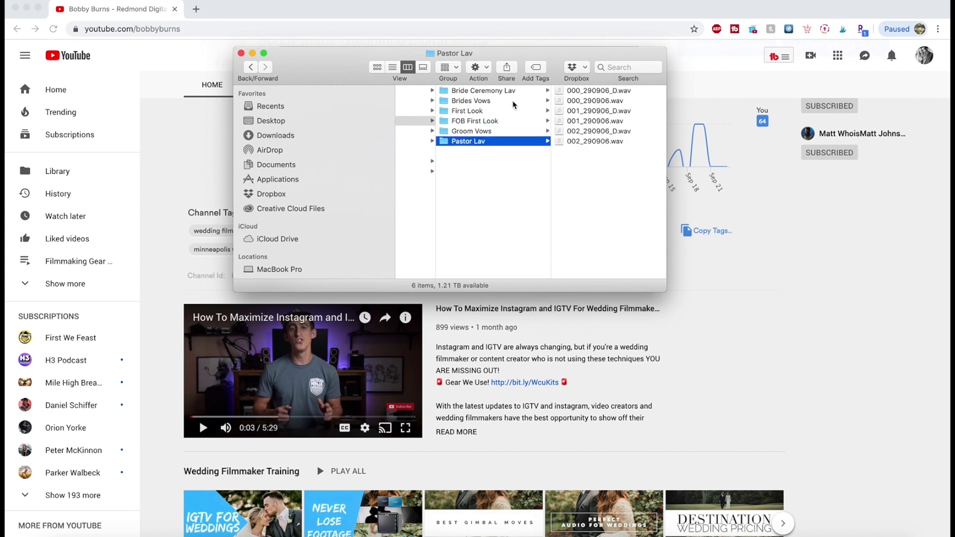
{"action": "key", "text": "Up"}
{"action": "key", "text": "Up"}
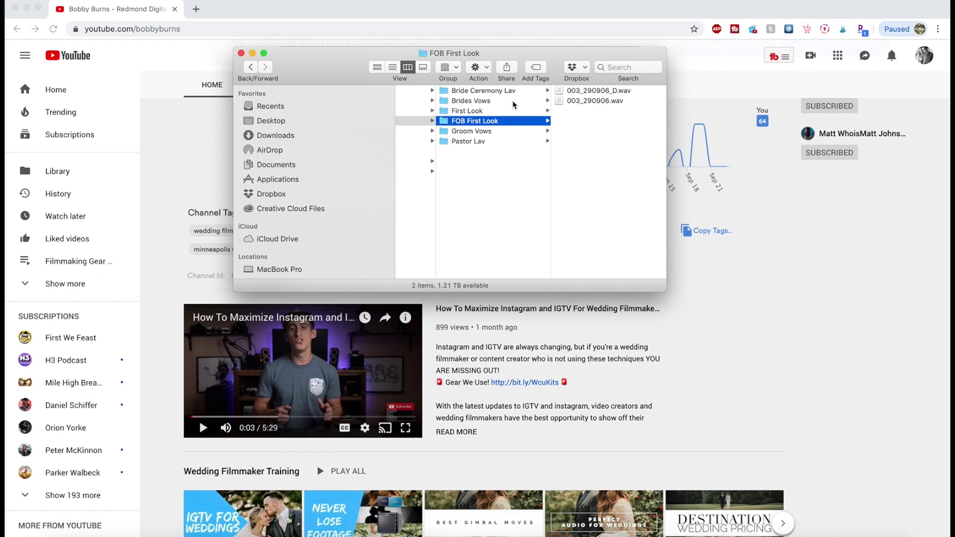
{"action": "scroll", "coordinate": [516, 152], "scroll_direction": "left", "scroll_amount": 5}
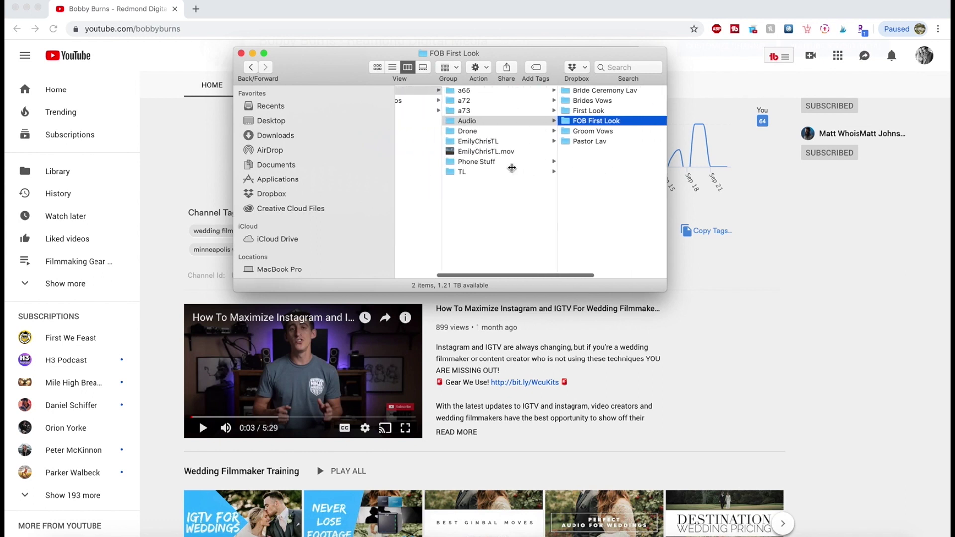
{"action": "scroll", "coordinate": [595, 158], "scroll_direction": "right", "scroll_amount": 2}
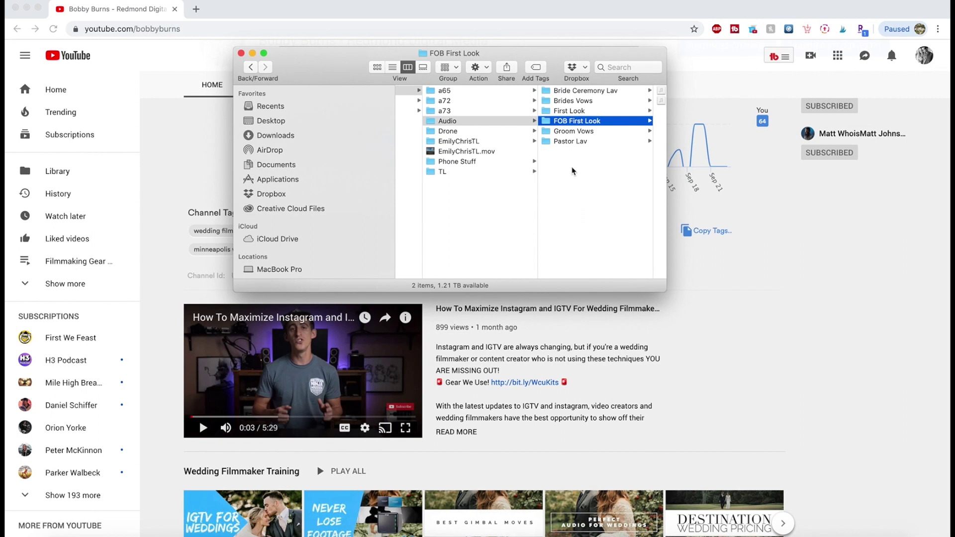
{"action": "scroll", "coordinate": [571, 174], "scroll_direction": "left", "scroll_amount": 2}
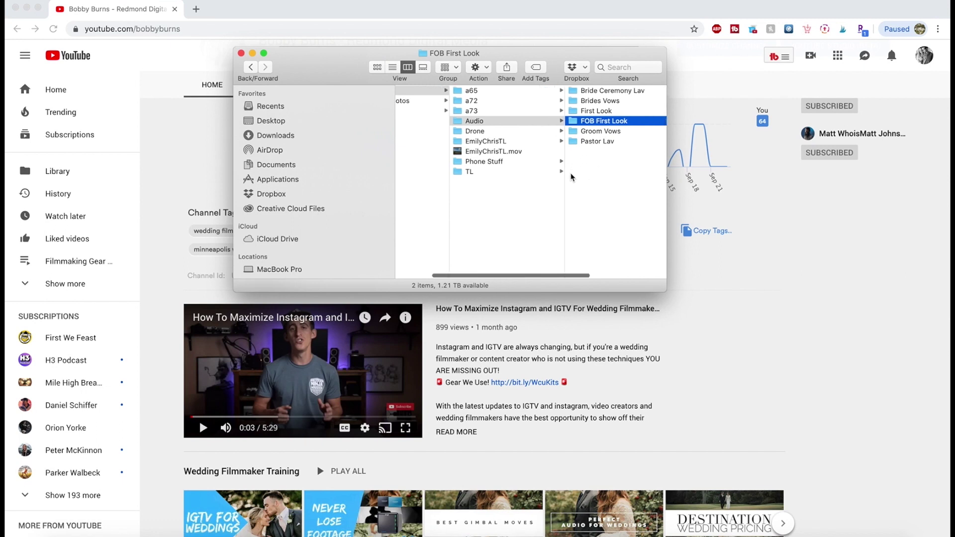
{"action": "left_click", "coordinate": [496, 134]}
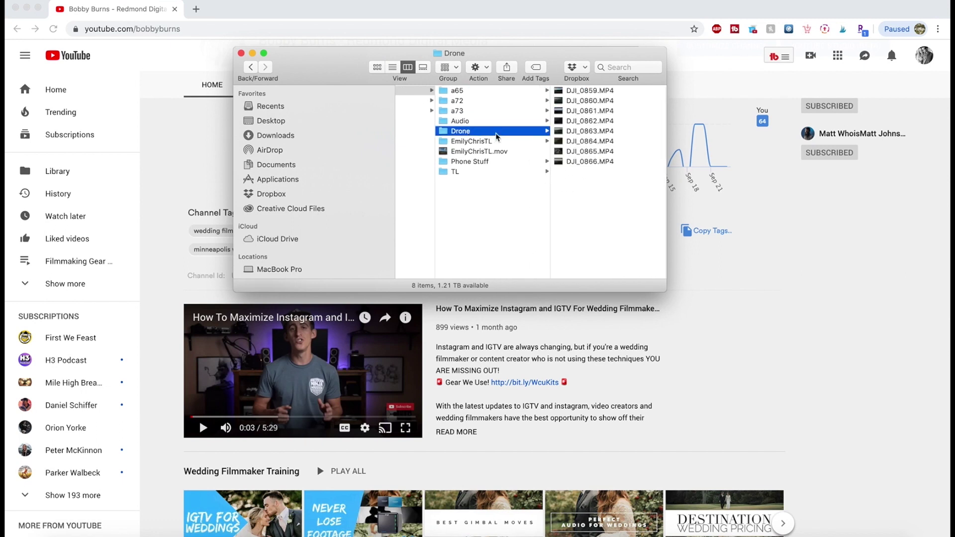
Check the EmilyChrisTL and TL folders, then return to the Emily + Chris folder.
{"action": "left_click", "coordinate": [465, 142]}
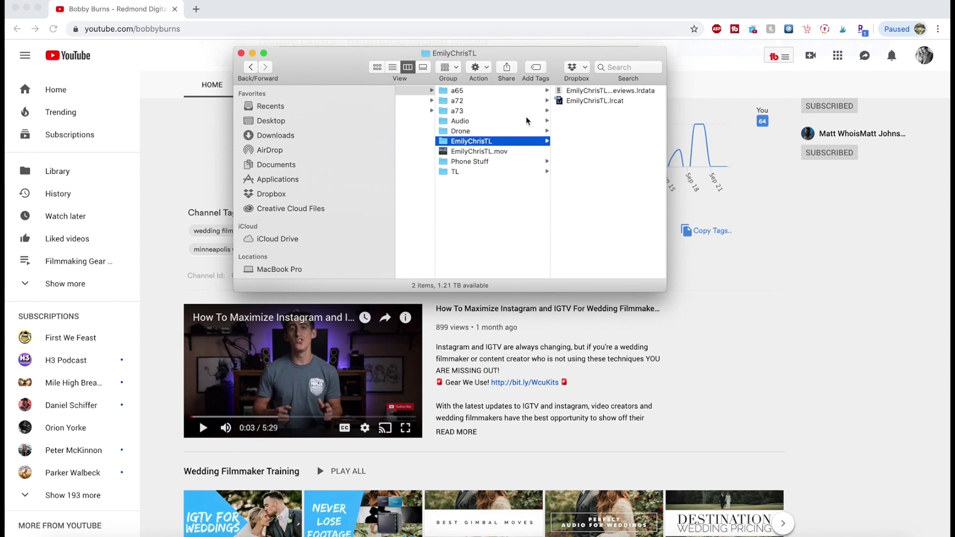
{"action": "left_click", "coordinate": [457, 172]}
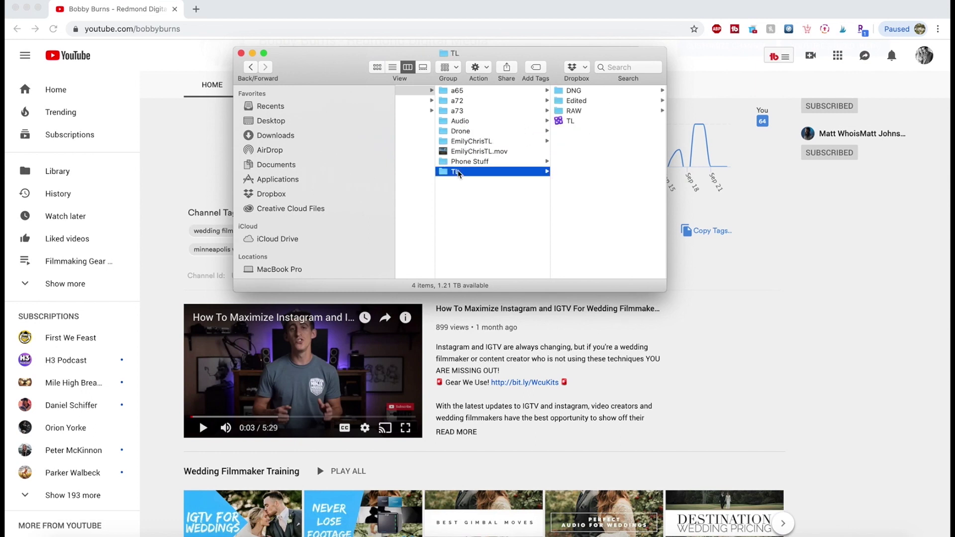
{"action": "left_click", "coordinate": [497, 194]}
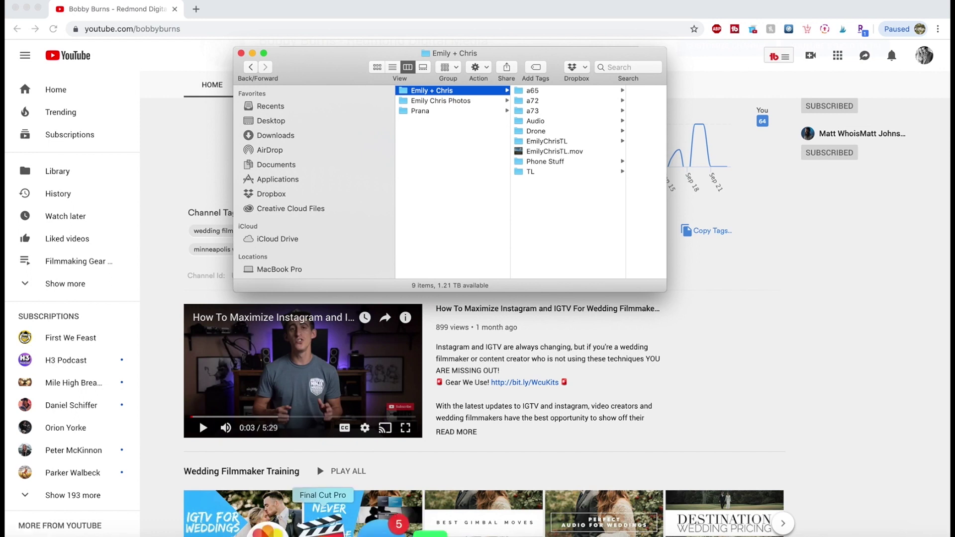
Switch to Final Cut Pro's TL library and start a new library from File > New.
{"action": "left_click", "coordinate": [339, 518]}
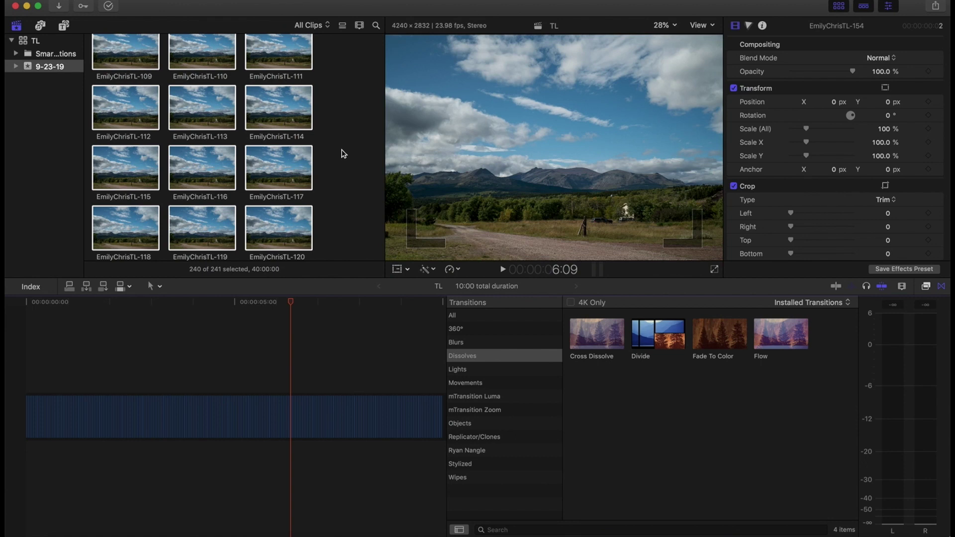
{"action": "scroll", "coordinate": [341, 153], "scroll_direction": "up", "scroll_amount": 15}
{"action": "left_click", "coordinate": [102, 1]}
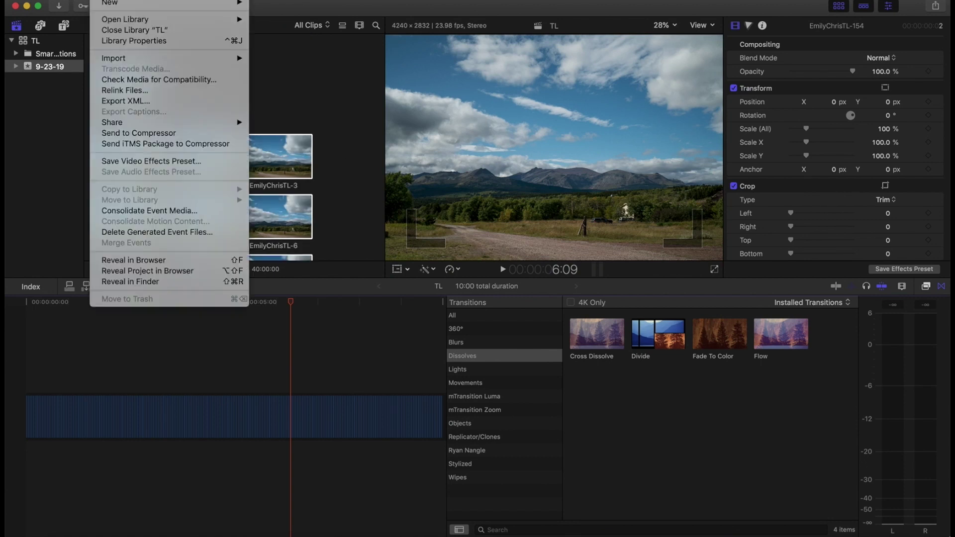
{"action": "mouse_move", "coordinate": [109, 7]}
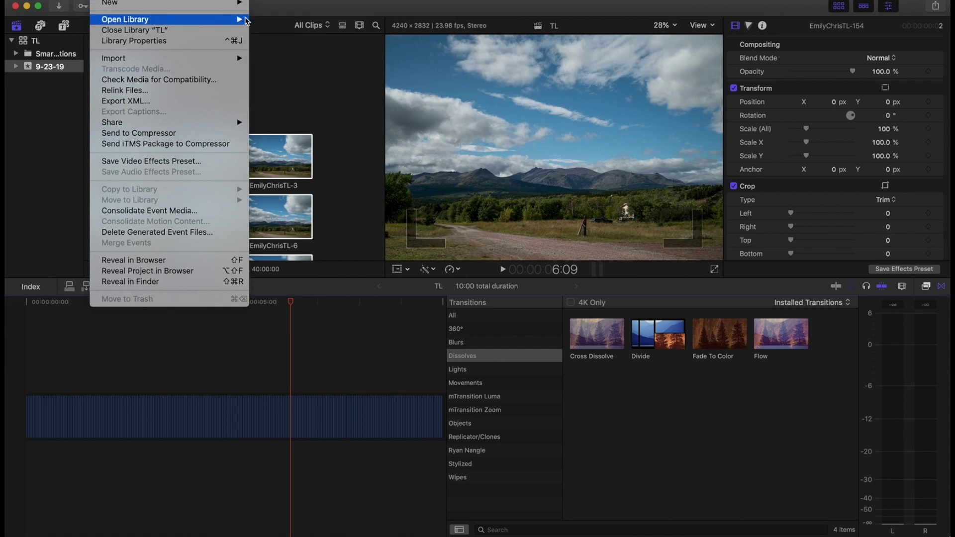
{"action": "left_click", "coordinate": [269, 28]}
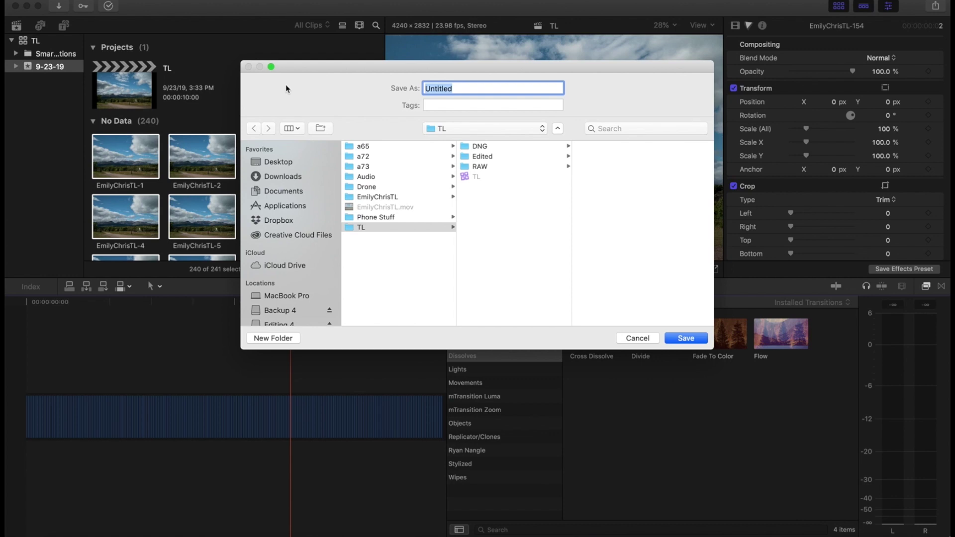
Save a new library named 'Emily + Chris' in the Emily + Chris footage folder.
{"action": "type", "text": "Emily + Chris"}
{"action": "left_click", "coordinate": [391, 280]}
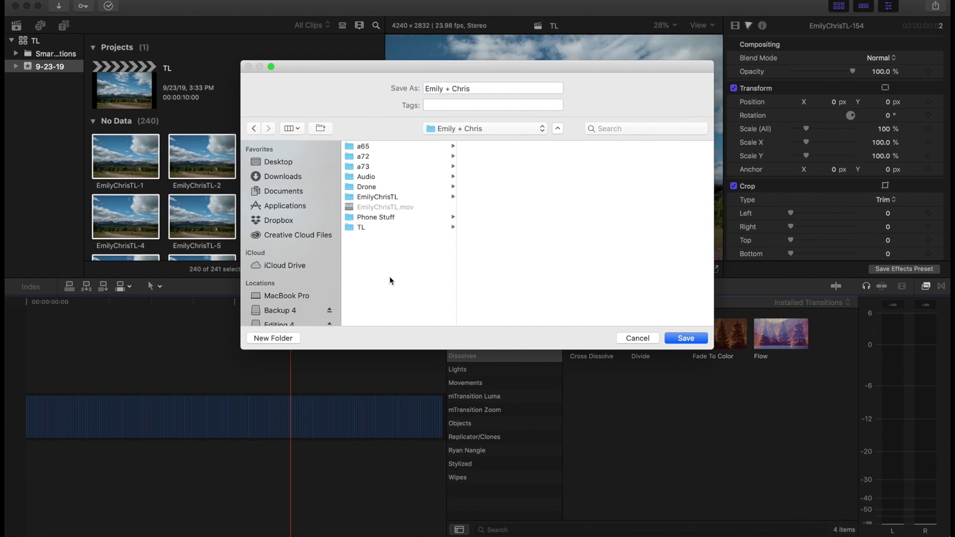
{"action": "left_click", "coordinate": [676, 338]}
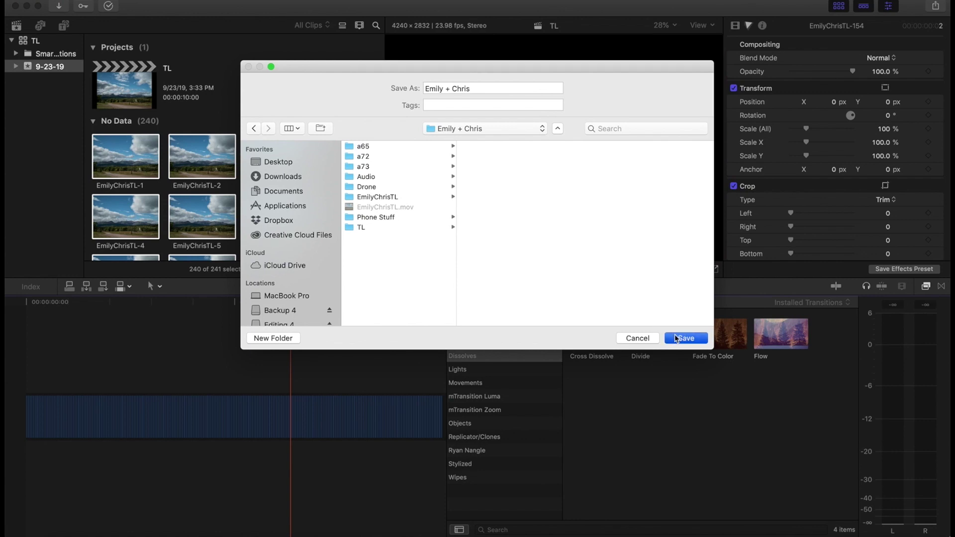
Close the TL library and return to Finder to open the Wedding Template library.
{"action": "left_click", "coordinate": [33, 83]}
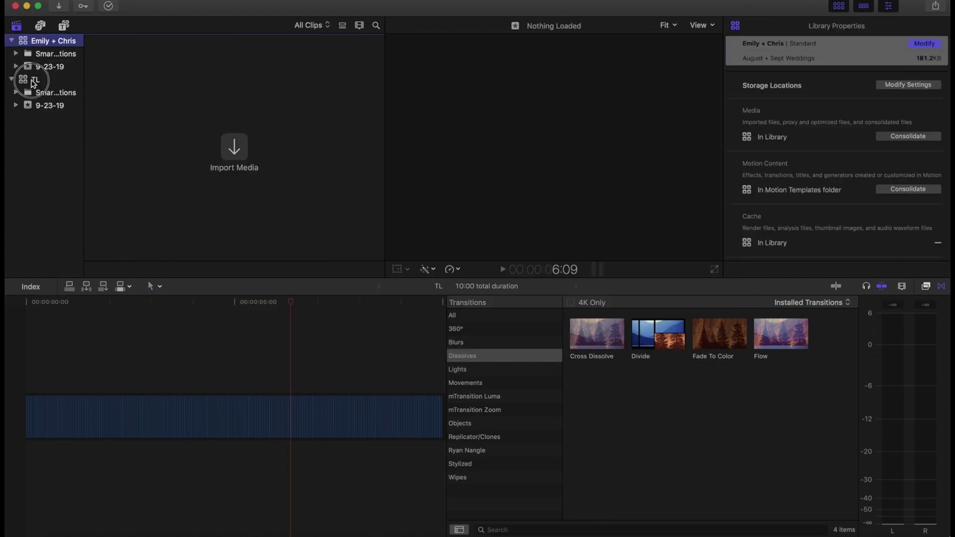
{"action": "right_click", "coordinate": [33, 80]}
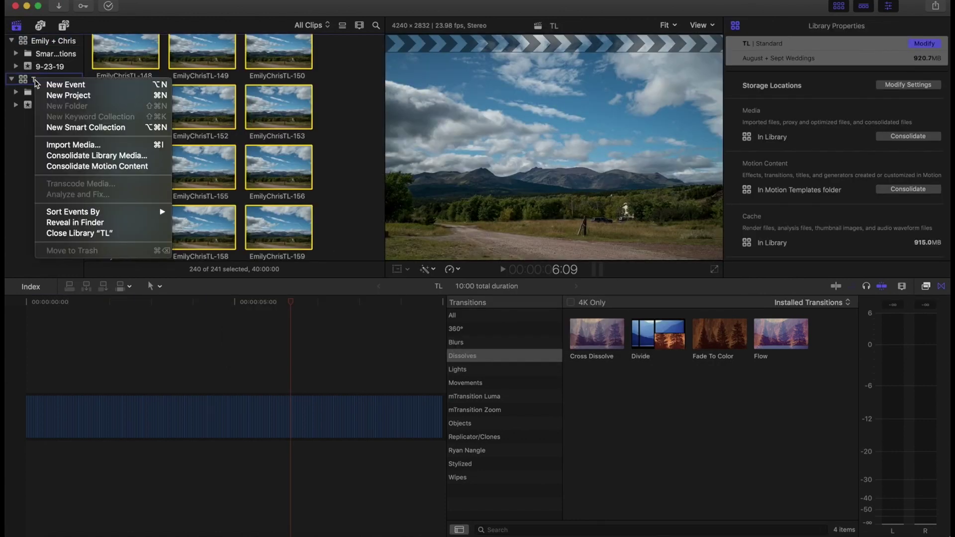
{"action": "left_click", "coordinate": [67, 234]}
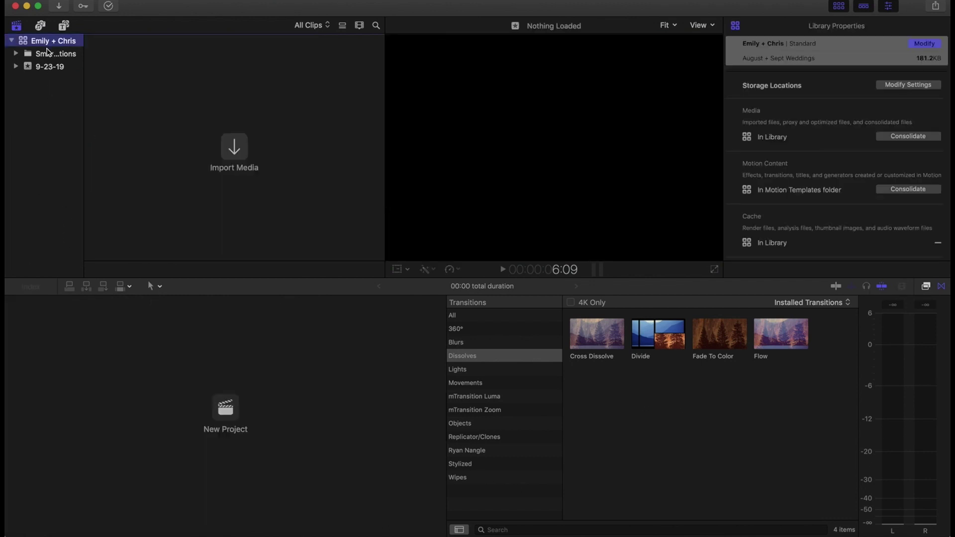
{"action": "left_click", "coordinate": [70, 527]}
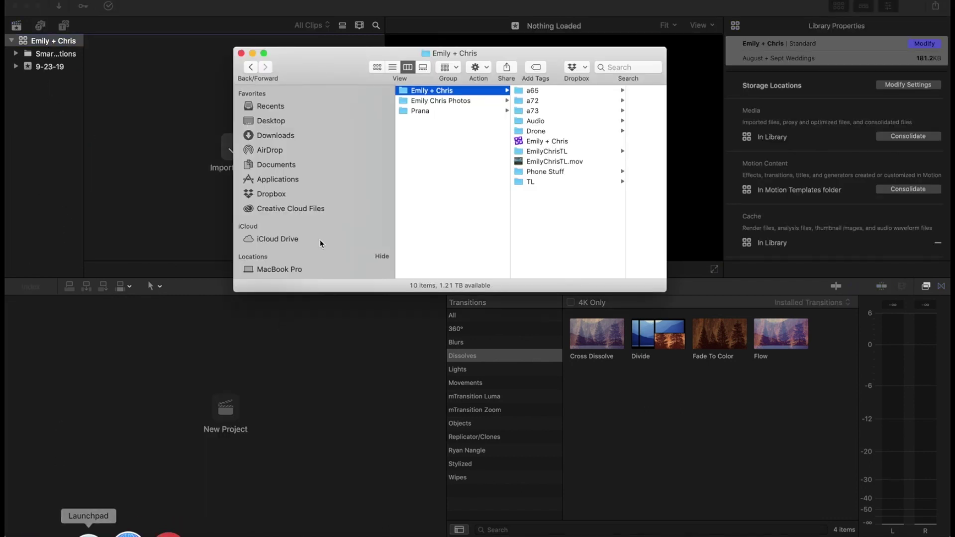
{"action": "scroll", "coordinate": [368, 189], "scroll_direction": "down", "scroll_amount": 5}
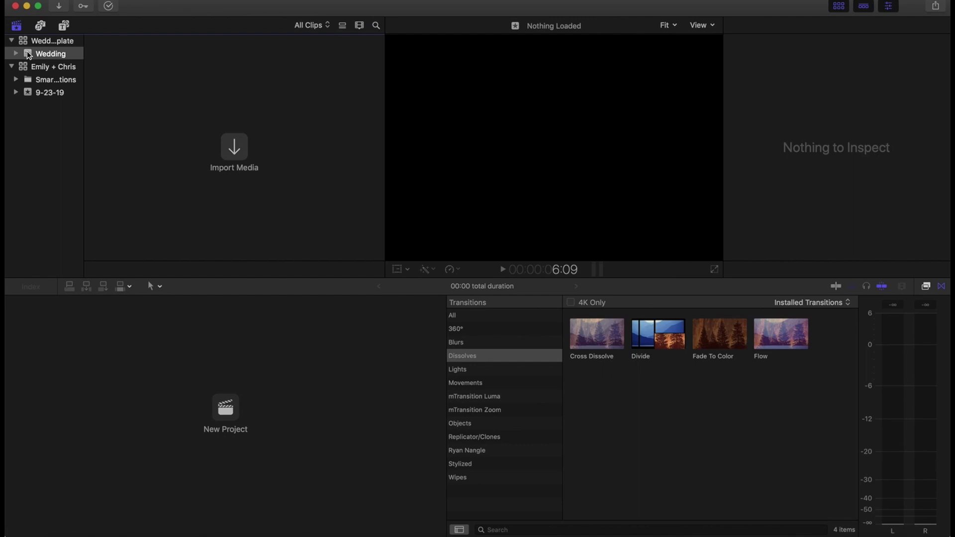
Copy the Wedding event into the Emily + Chris library and trash the 9-23-19 event.
{"action": "left_click_drag", "start_coordinate": [31, 55], "coordinate": [40, 70]}
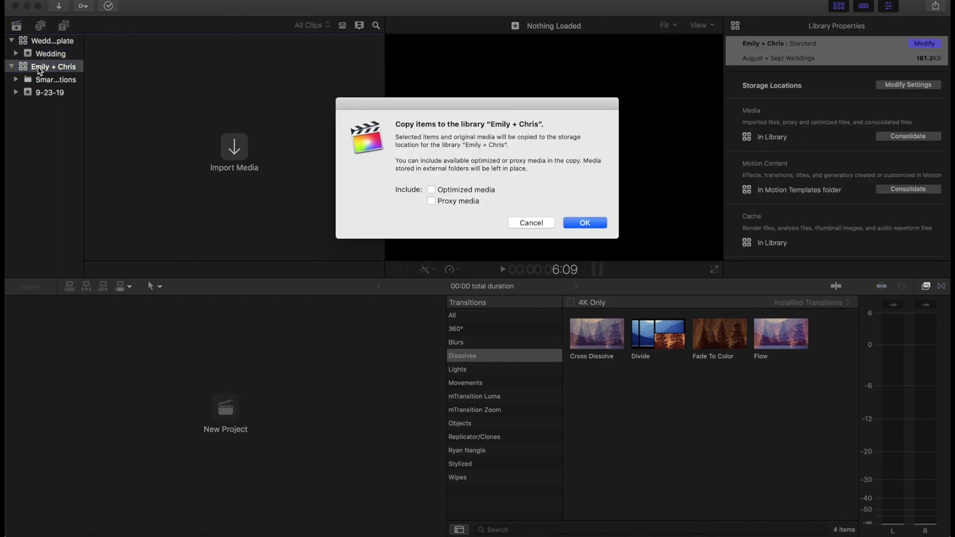
{"action": "left_click", "coordinate": [593, 223]}
{"action": "left_click", "coordinate": [49, 92]}
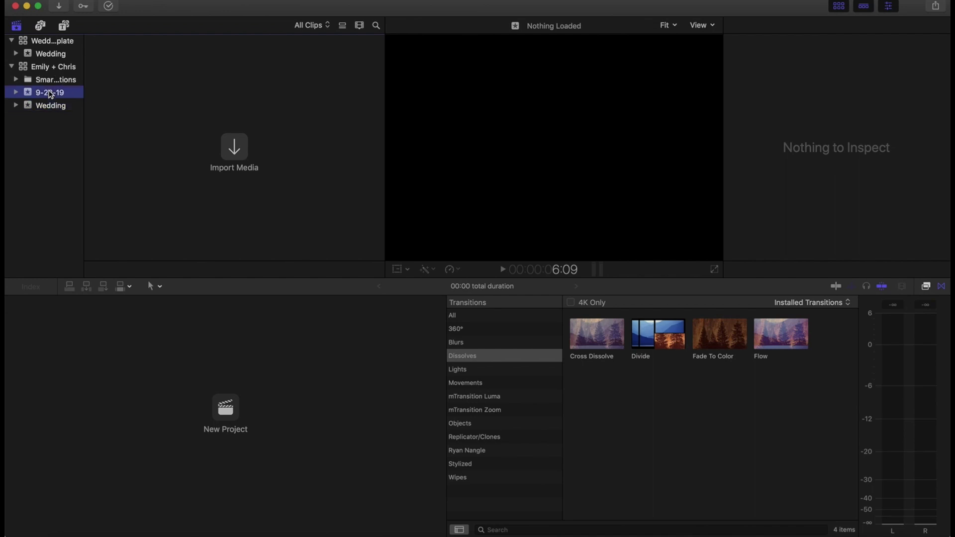
{"action": "right_click", "coordinate": [48, 95]}
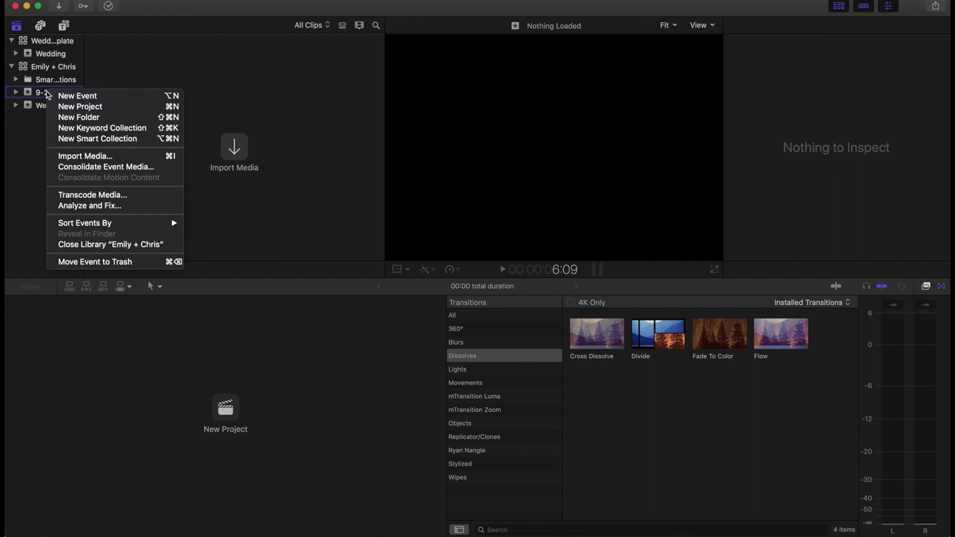
{"action": "left_click", "coordinate": [90, 262]}
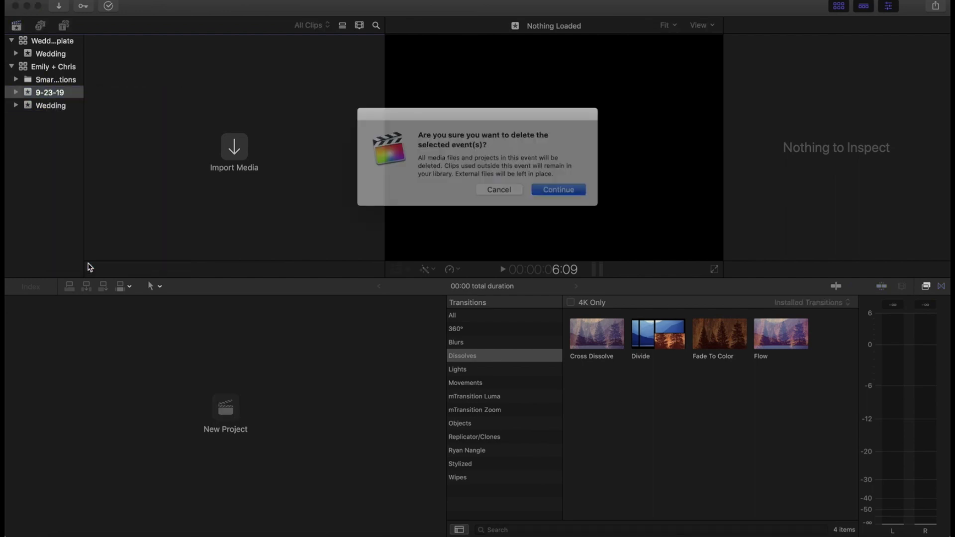
{"action": "left_click", "coordinate": [556, 191]}
Close the Wedding Template library and eject the Big SSD drive.
{"action": "left_click", "coordinate": [39, 42]}
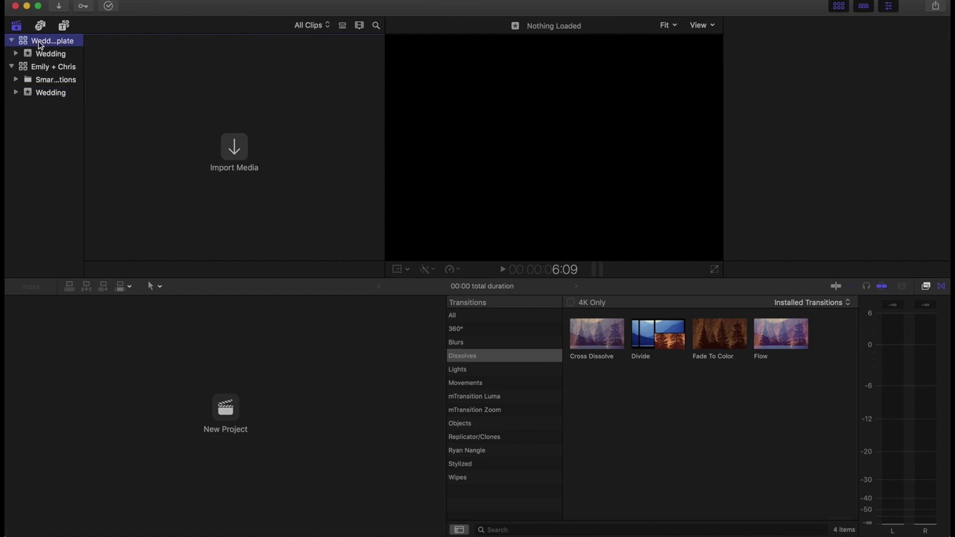
{"action": "right_click", "coordinate": [40, 42]}
{"action": "left_click", "coordinate": [87, 196]}
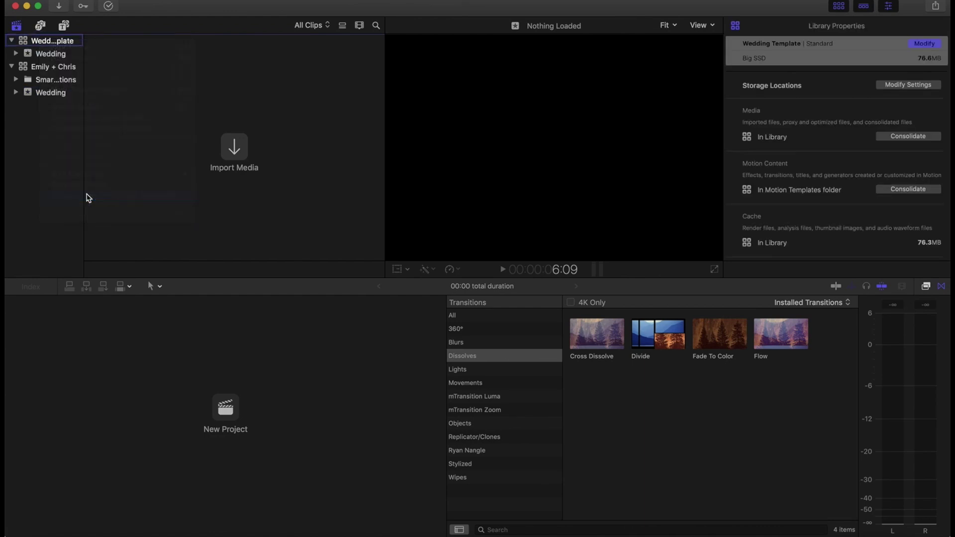
{"action": "left_click", "coordinate": [59, 532]}
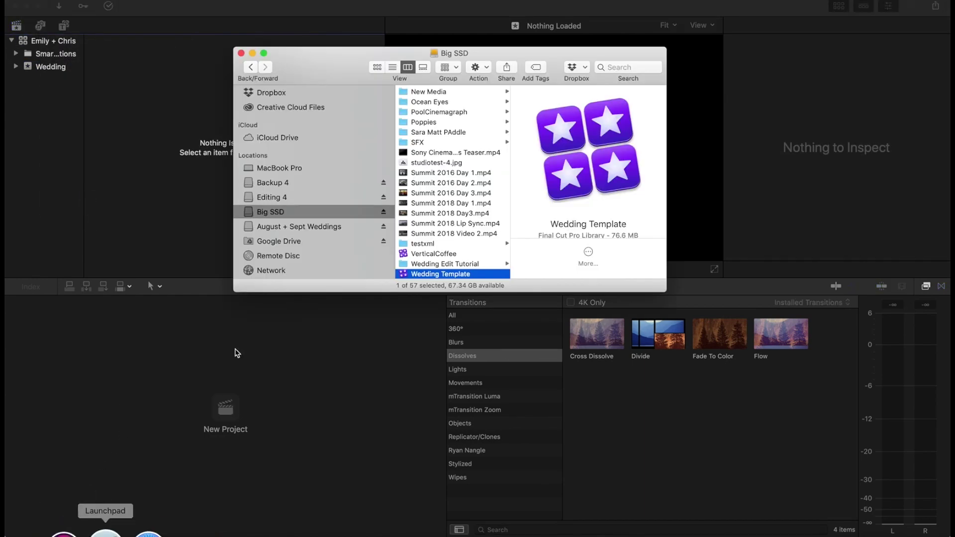
{"action": "left_click", "coordinate": [384, 213]}
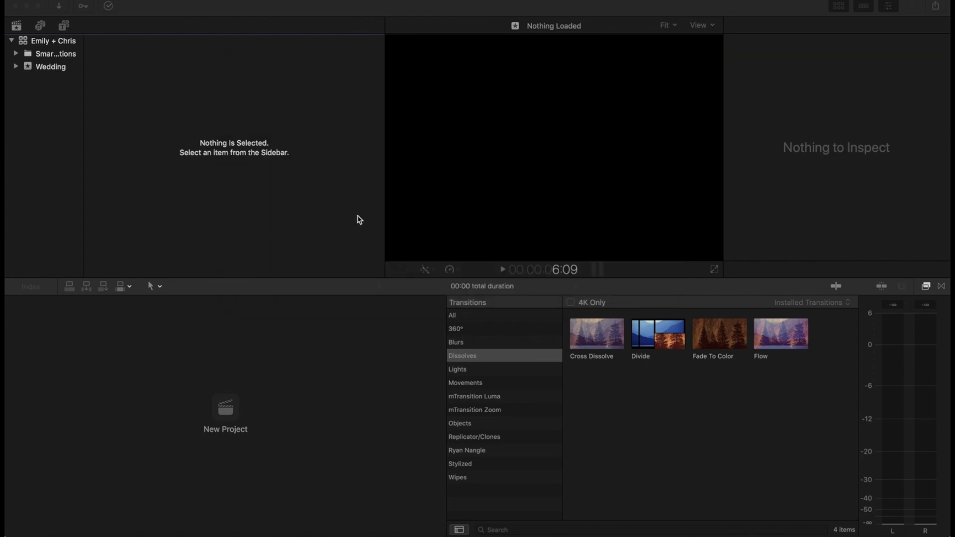
Expand the Wedding event and its SCENES folder of keyword collections.
{"action": "left_click", "coordinate": [20, 69]}
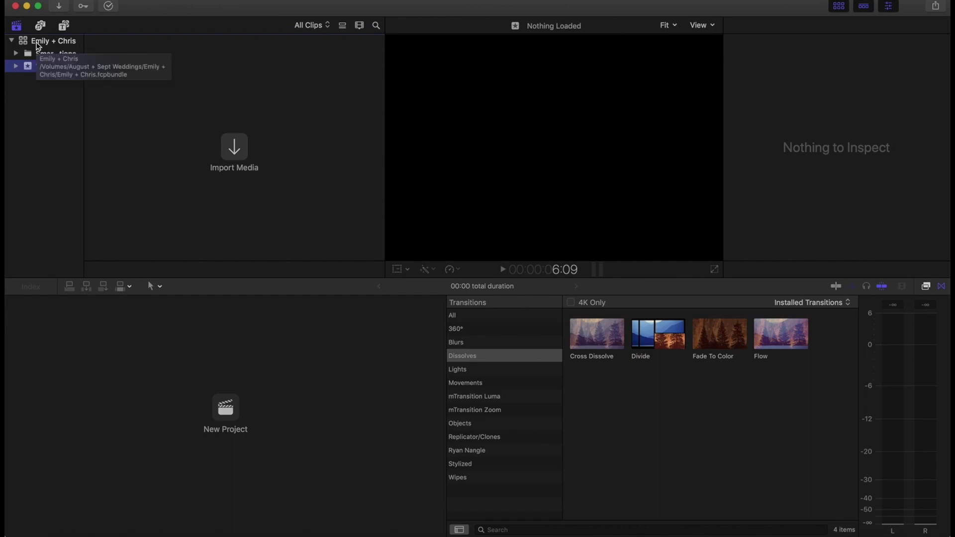
{"action": "left_click", "coordinate": [16, 66]}
{"action": "left_click", "coordinate": [21, 80]}
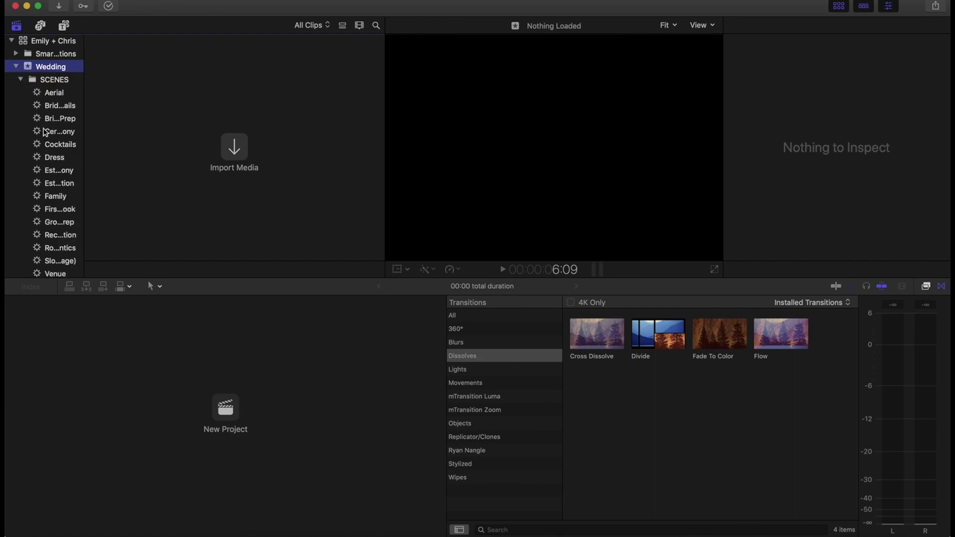
{"action": "left_click", "coordinate": [99, 0]}
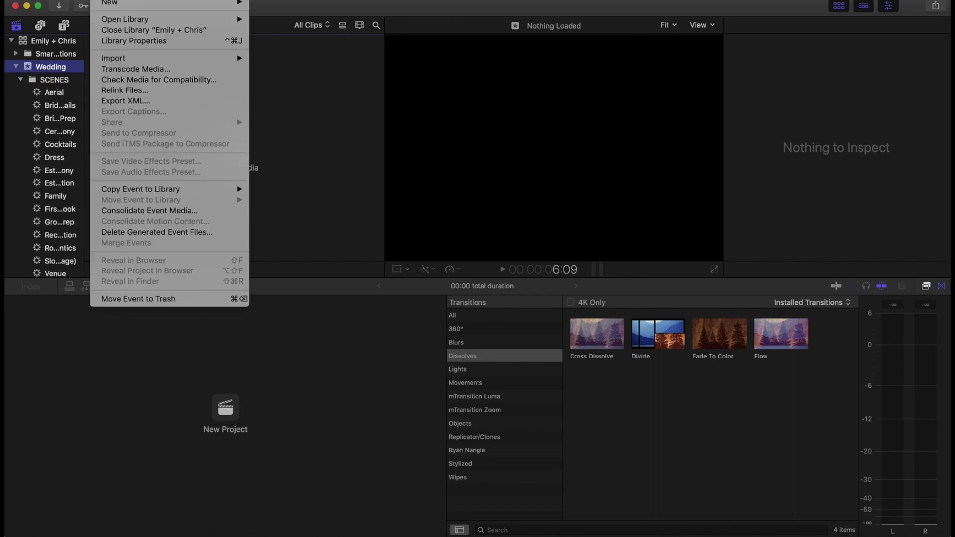
{"action": "mouse_move", "coordinate": [181, 4]}
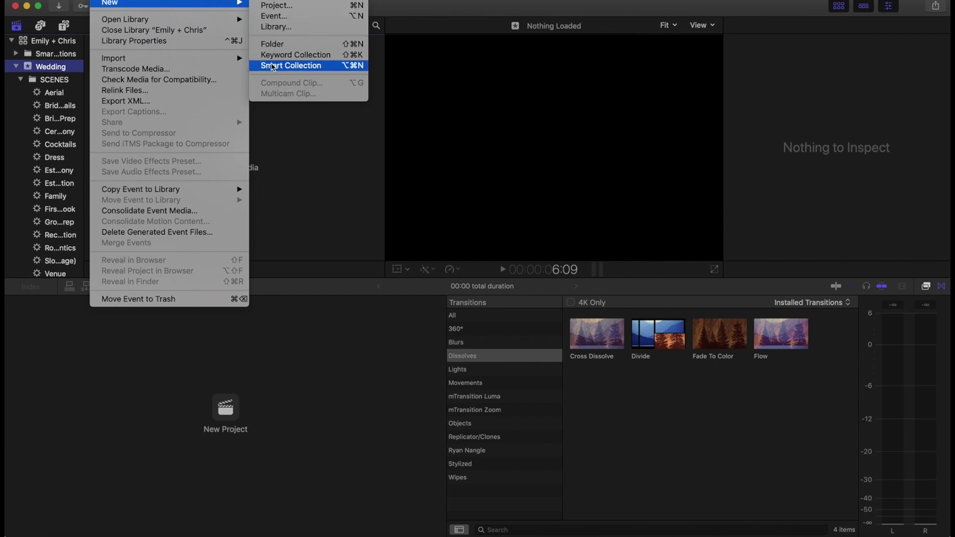
Create an Untitled smart collection and then delete it.
{"action": "left_click", "coordinate": [273, 68]}
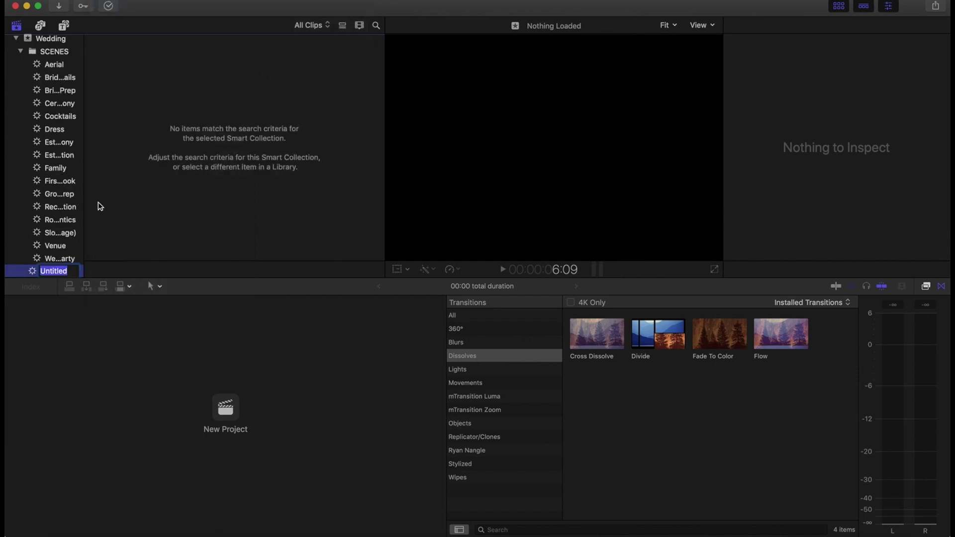
{"action": "right_click", "coordinate": [35, 273]}
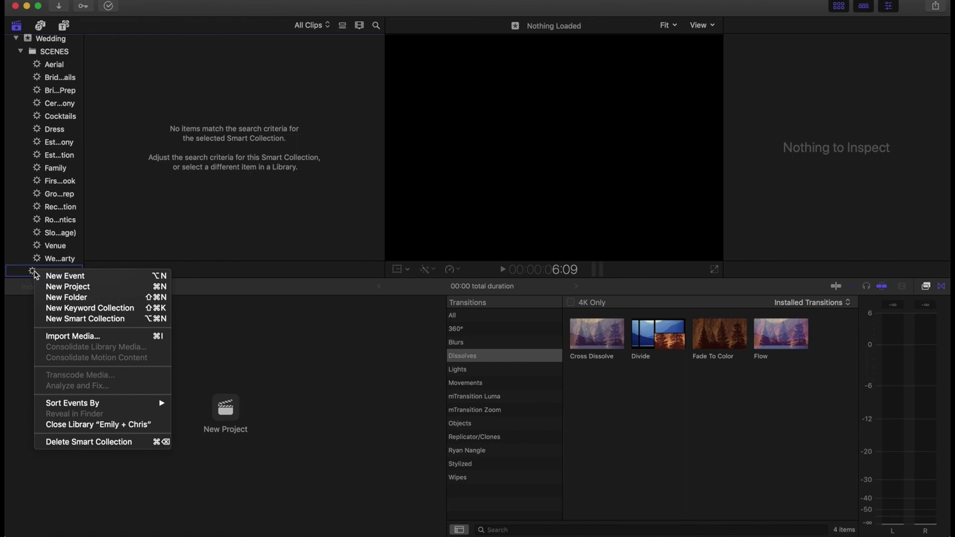
{"action": "left_click", "coordinate": [75, 443]}
Inspect the Bridal Details smart collection's criteria, keeping media type Video With Audio.
{"action": "left_click", "coordinate": [58, 93]}
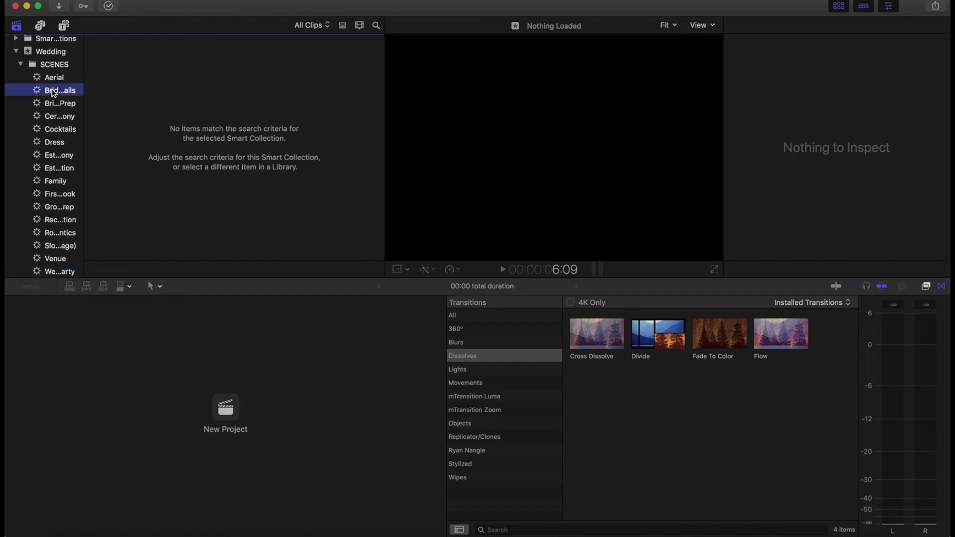
{"action": "double_click", "coordinate": [57, 93]}
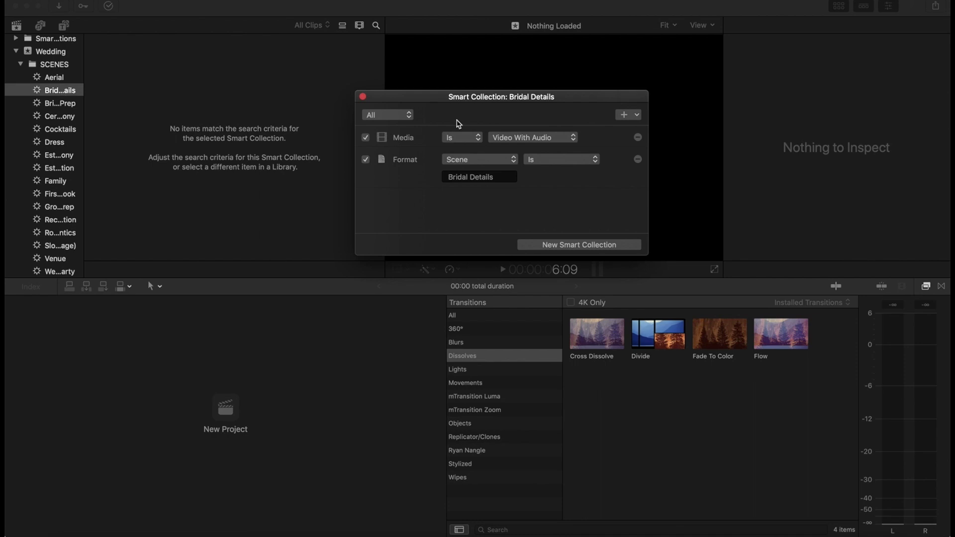
{"action": "left_click_drag", "start_coordinate": [441, 96], "coordinate": [408, 82]}
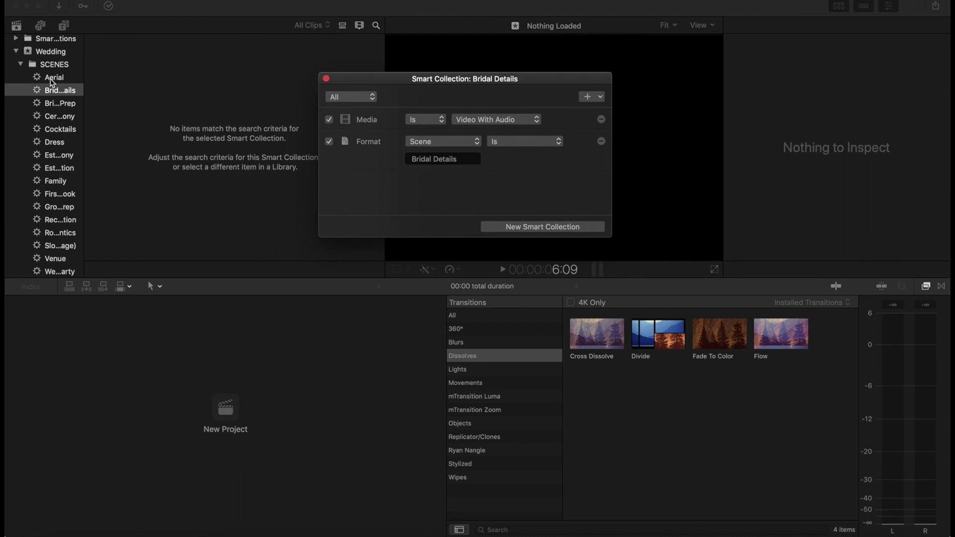
{"action": "left_click", "coordinate": [502, 121]}
{"action": "left_click", "coordinate": [504, 120]}
{"action": "left_click", "coordinate": [327, 79]}
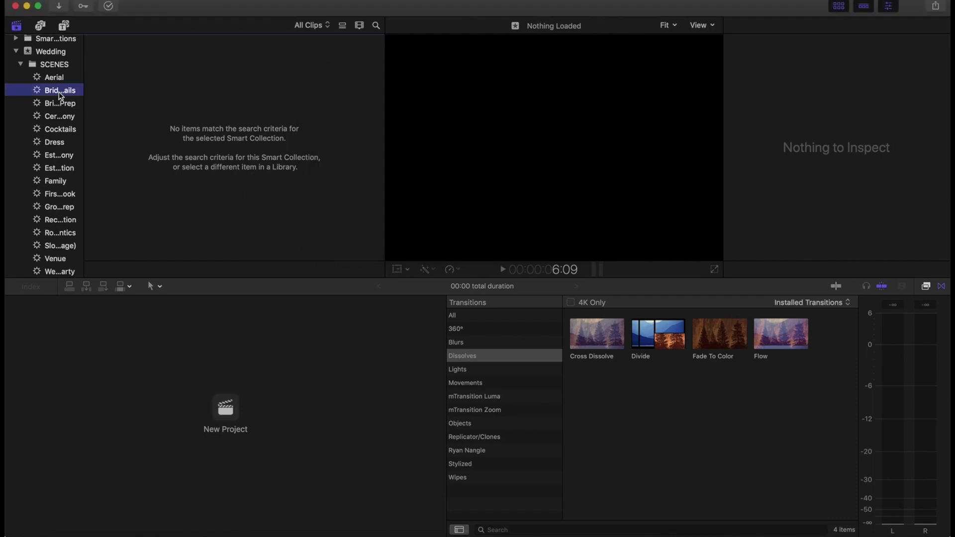
Collapse the SCENES folder and the Wedding event, leaving Wedding selected.
{"action": "left_click", "coordinate": [49, 65]}
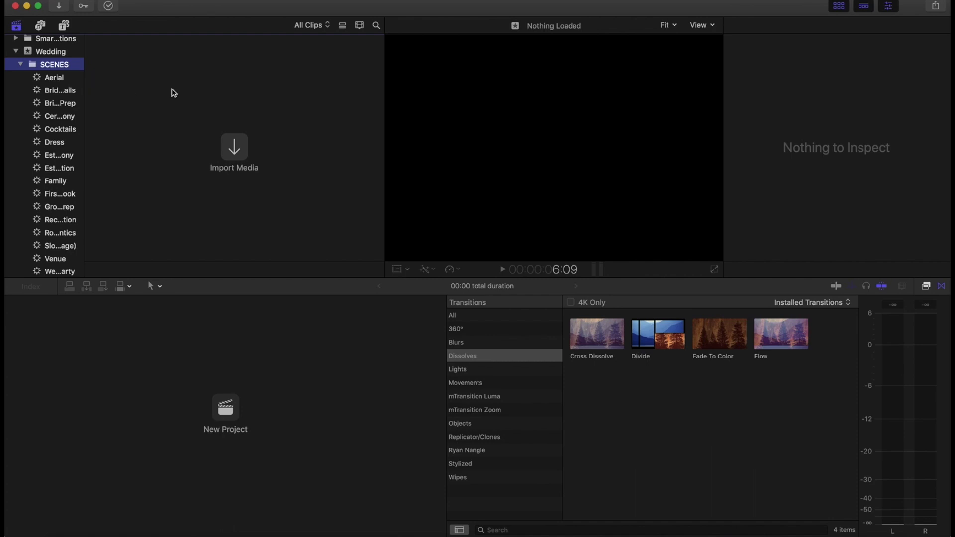
{"action": "scroll", "coordinate": [59, 58], "scroll_direction": "up", "scroll_amount": 2}
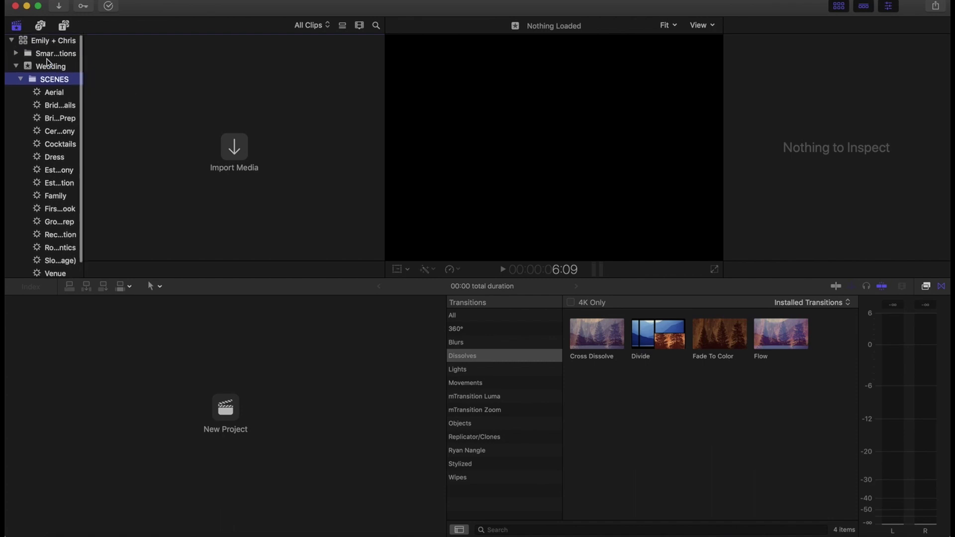
{"action": "left_click", "coordinate": [50, 40]}
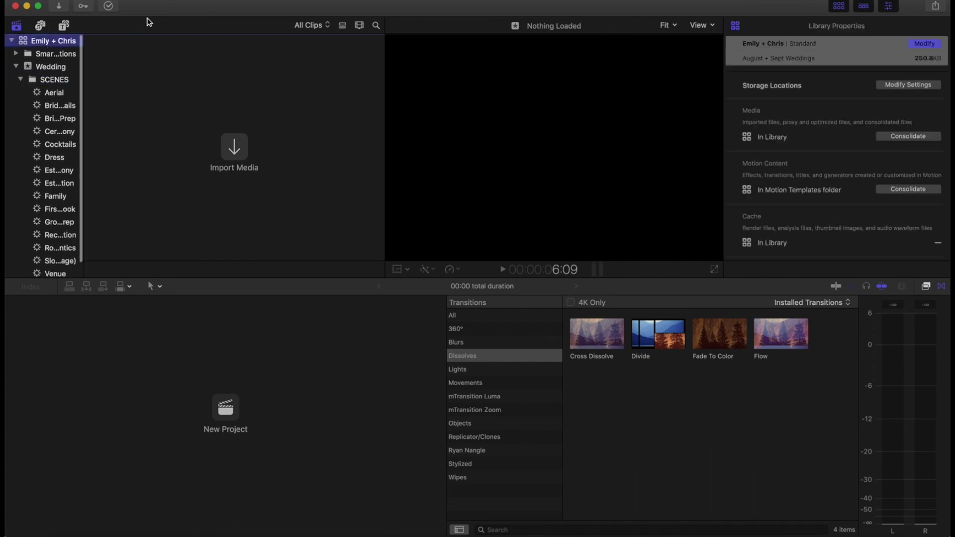
{"action": "left_click", "coordinate": [17, 67]}
{"action": "left_click", "coordinate": [32, 69]}
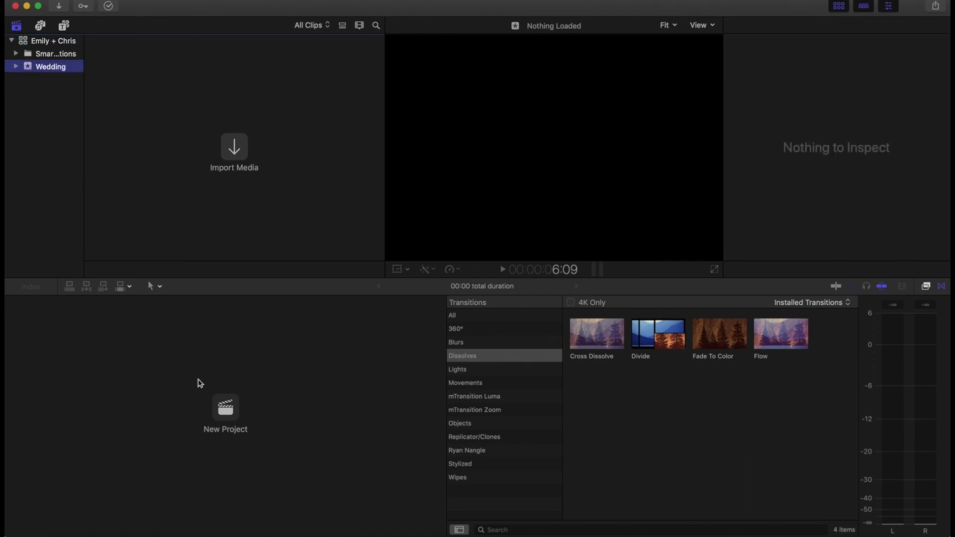
In Finder, open the Emily + Chris footage folder on the August + Sept Weddings drive.
{"action": "left_click", "coordinate": [58, 532]}
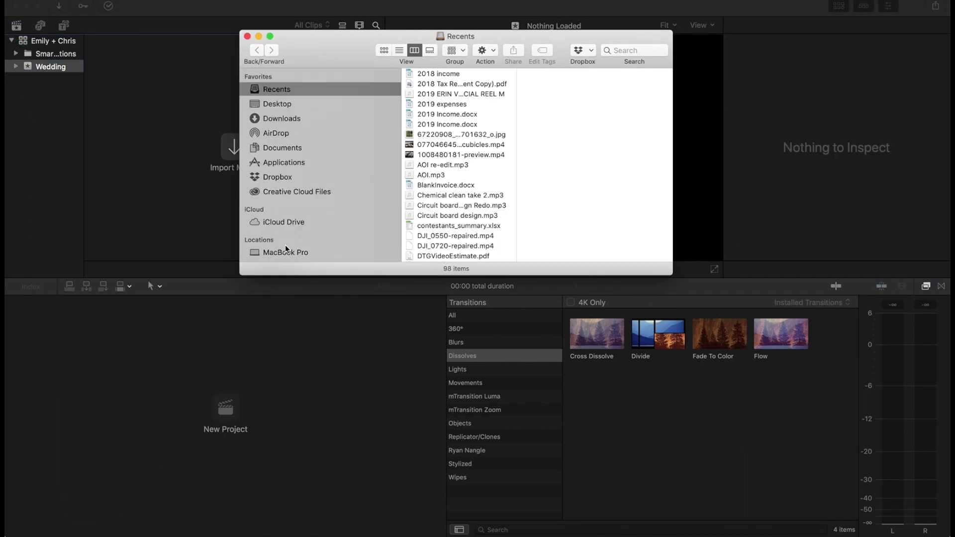
{"action": "scroll", "coordinate": [291, 207], "scroll_direction": "down", "scroll_amount": 4}
{"action": "left_click", "coordinate": [286, 195]}
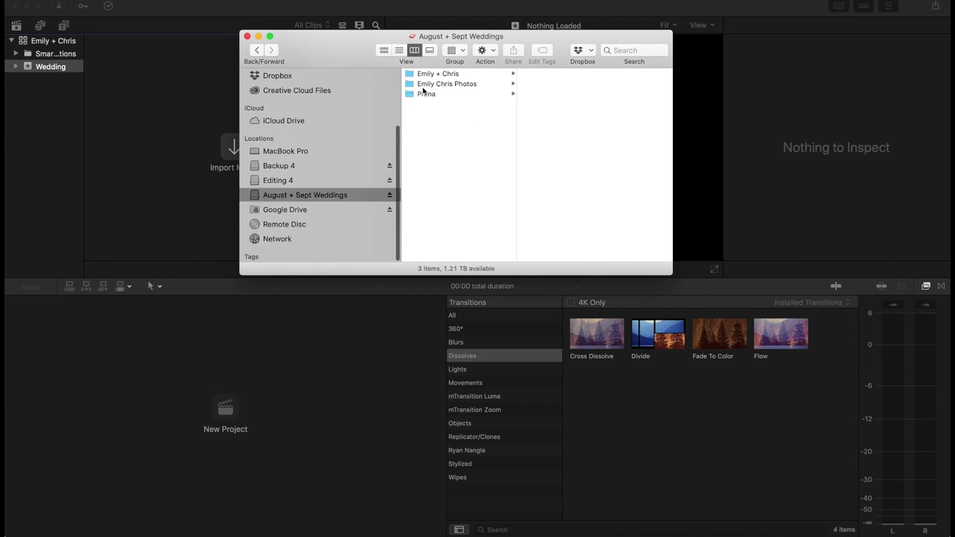
{"action": "left_click", "coordinate": [433, 74]}
Import the a65, a72, a73, Audio and Drone folders plus the .mov clip into Wedding.
{"action": "left_click", "coordinate": [538, 73]}
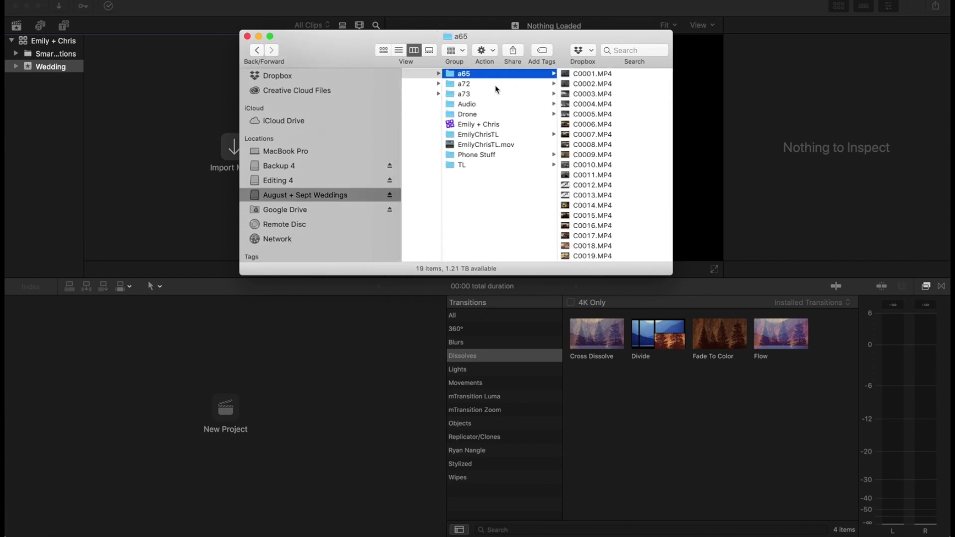
{"action": "left_click", "coordinate": [462, 94], "text": "shift"}
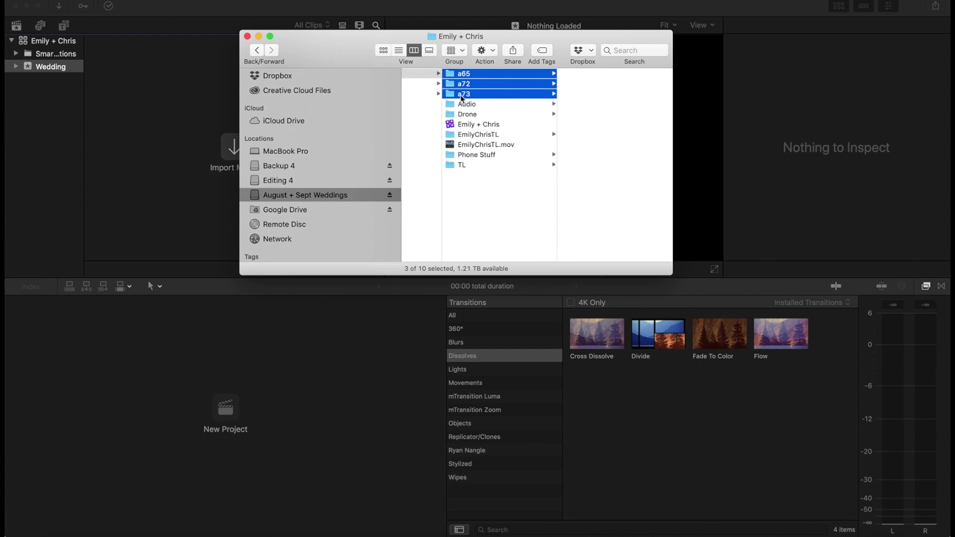
{"action": "left_click", "coordinate": [467, 105], "text": "shift"}
{"action": "left_click", "coordinate": [468, 114], "text": "shift"}
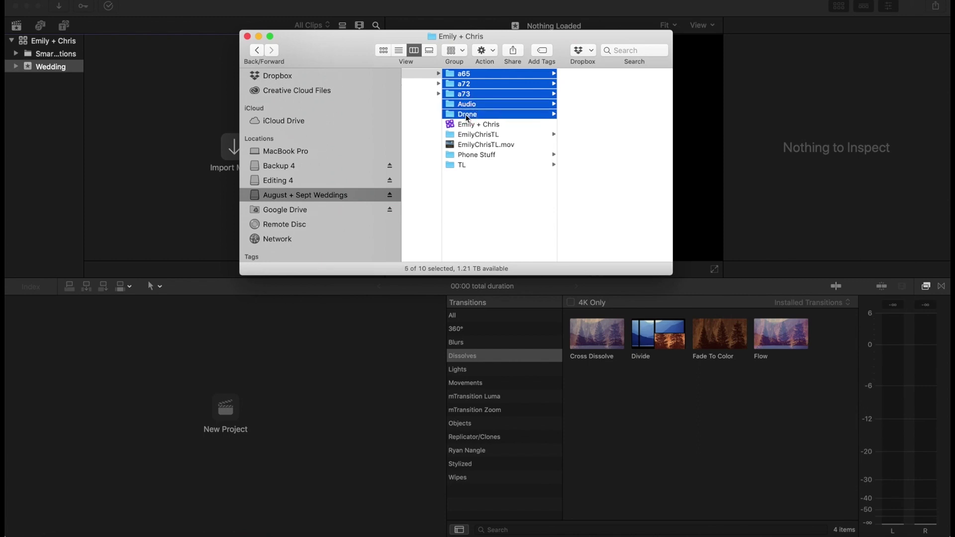
{"action": "left_click", "coordinate": [466, 145], "text": "super"}
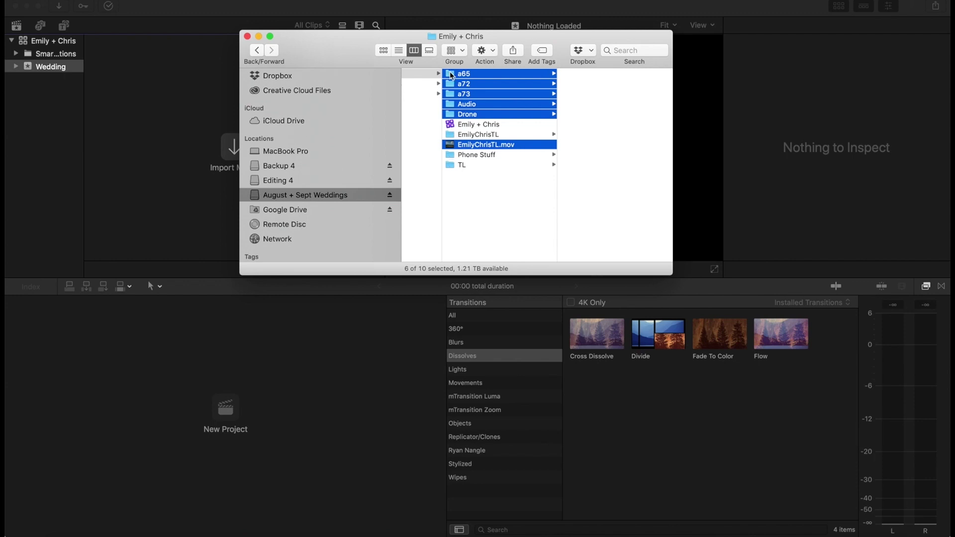
{"action": "left_click_drag", "start_coordinate": [451, 73], "coordinate": [155, 95]}
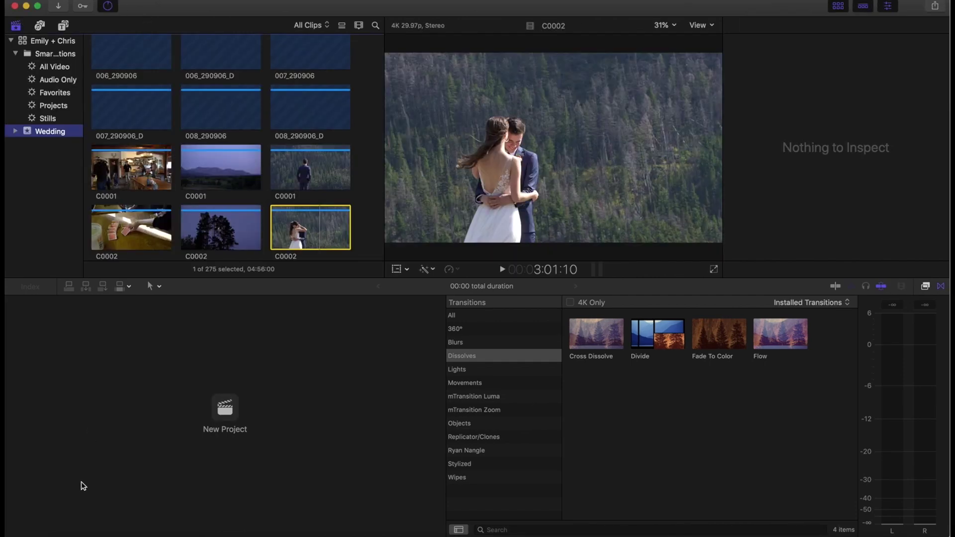
Check the Emily + Chris folder on the August + Sept Weddings drive in Finder, then close it.
{"action": "left_click", "coordinate": [61, 528]}
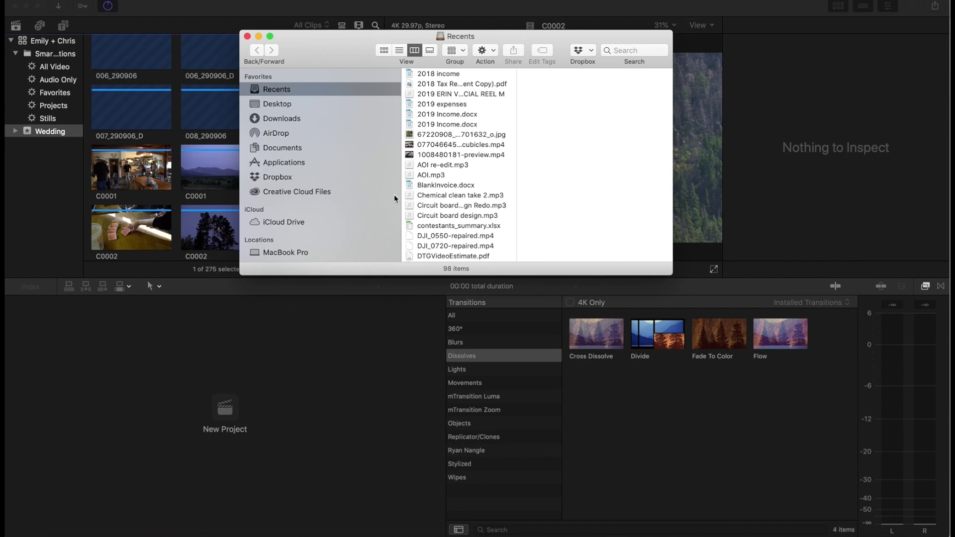
{"action": "scroll", "coordinate": [394, 195], "scroll_direction": "down", "scroll_amount": 4}
{"action": "left_click", "coordinate": [275, 180]}
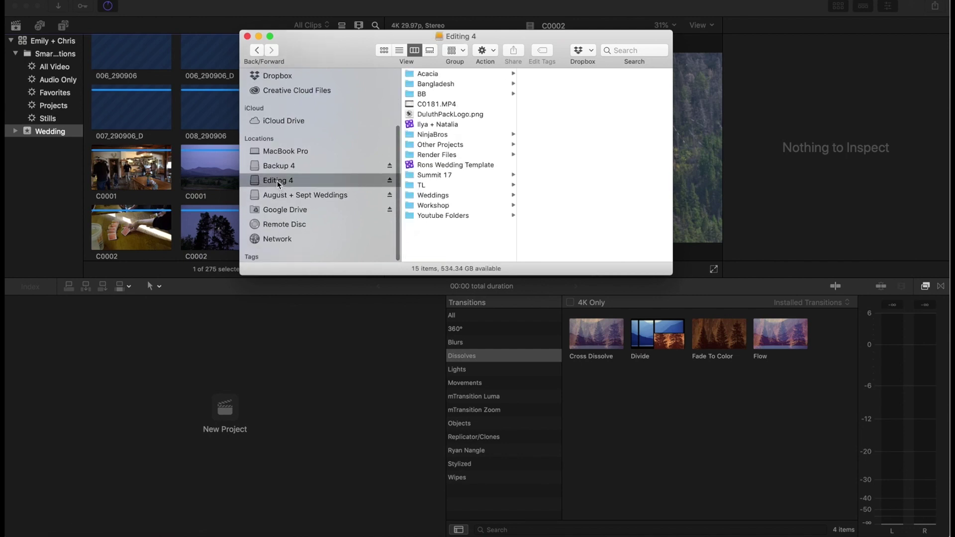
{"action": "left_click", "coordinate": [283, 195]}
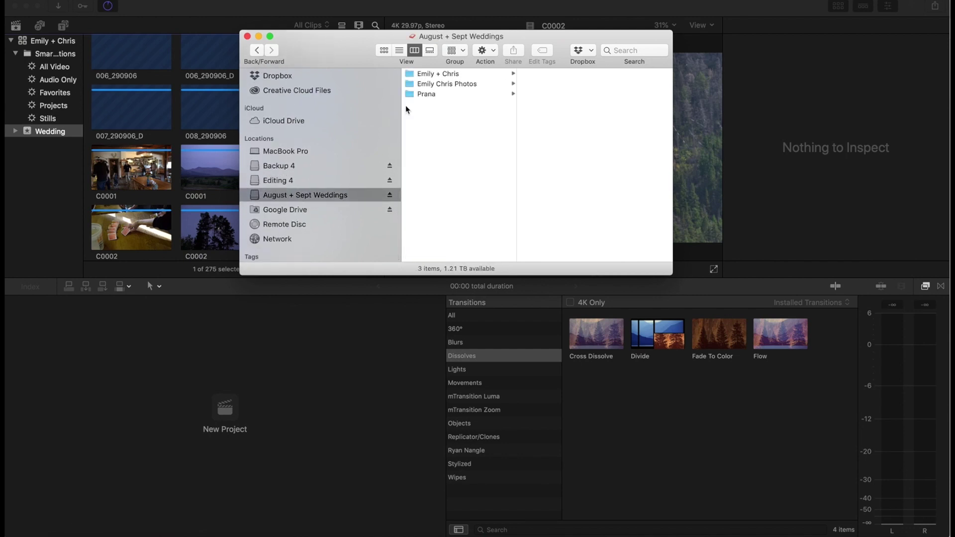
{"action": "left_click", "coordinate": [427, 73]}
{"action": "left_click_drag", "start_coordinate": [535, 37], "coordinate": [467, 62]}
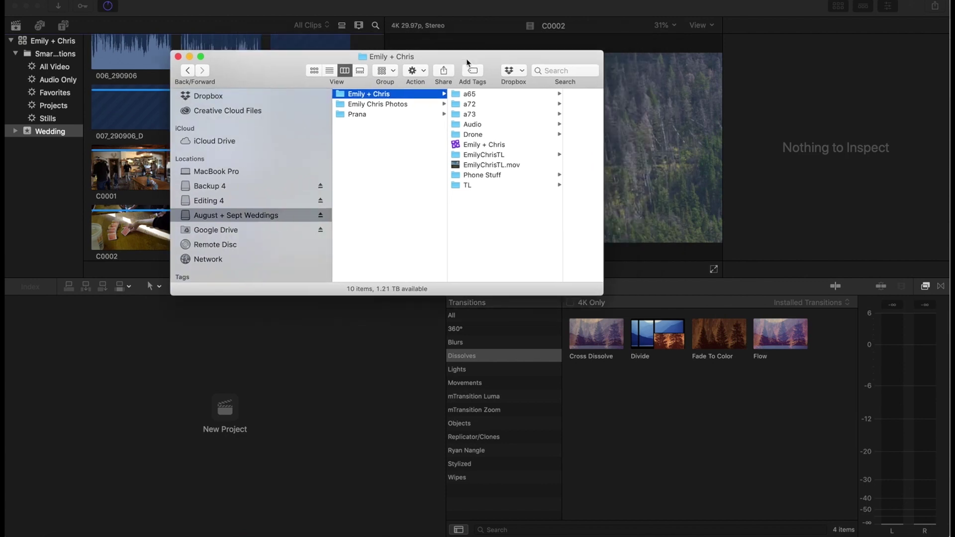
{"action": "left_click", "coordinate": [177, 56]}
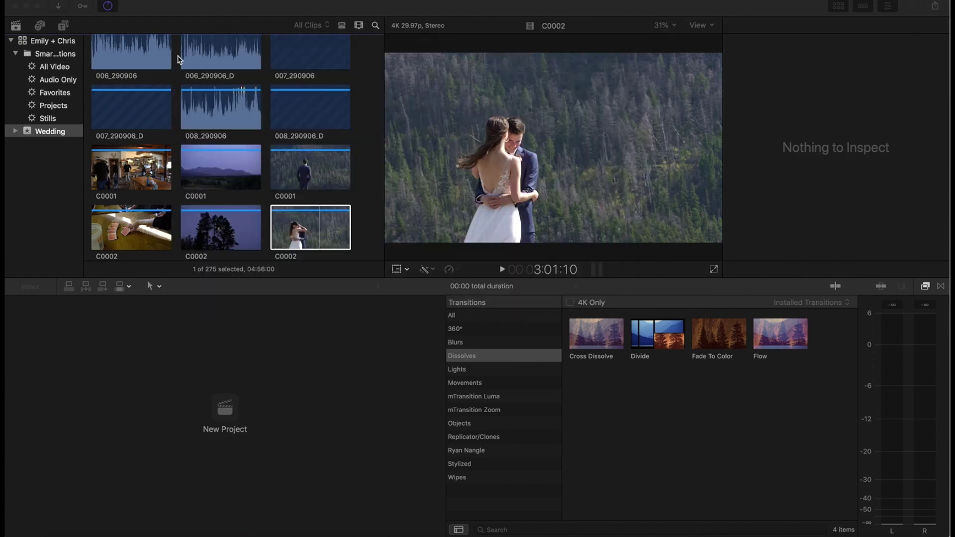
Expand the Wedding event and browse the a65 (19 clips) and a72 (125 clips) collections, ending on a65.
{"action": "left_click", "coordinate": [16, 132]}
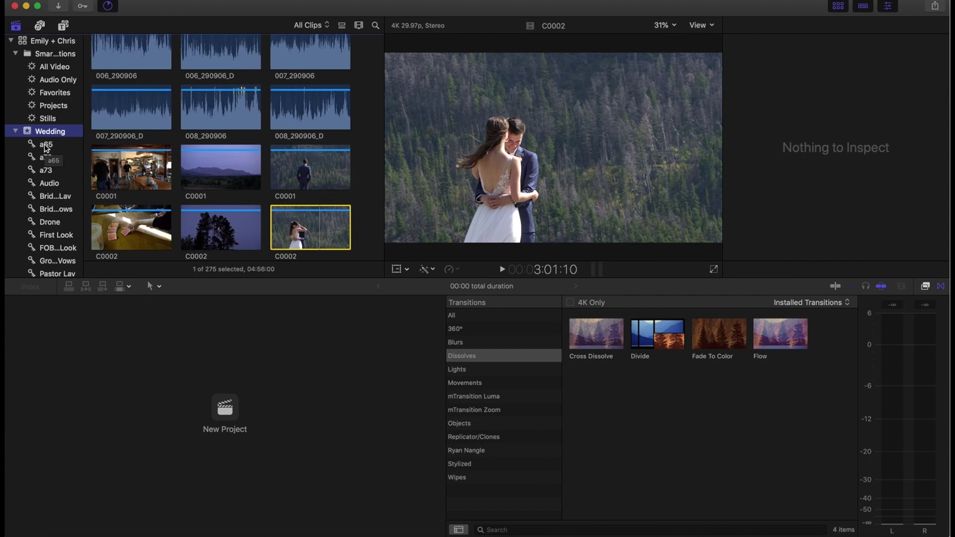
{"action": "scroll", "coordinate": [40, 199], "scroll_direction": "down", "scroll_amount": 3}
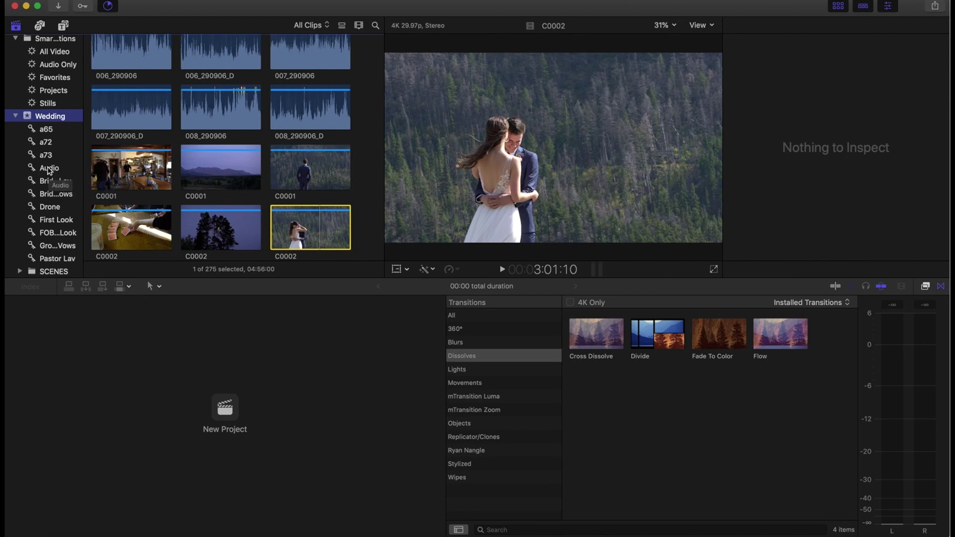
{"action": "left_click", "coordinate": [44, 131]}
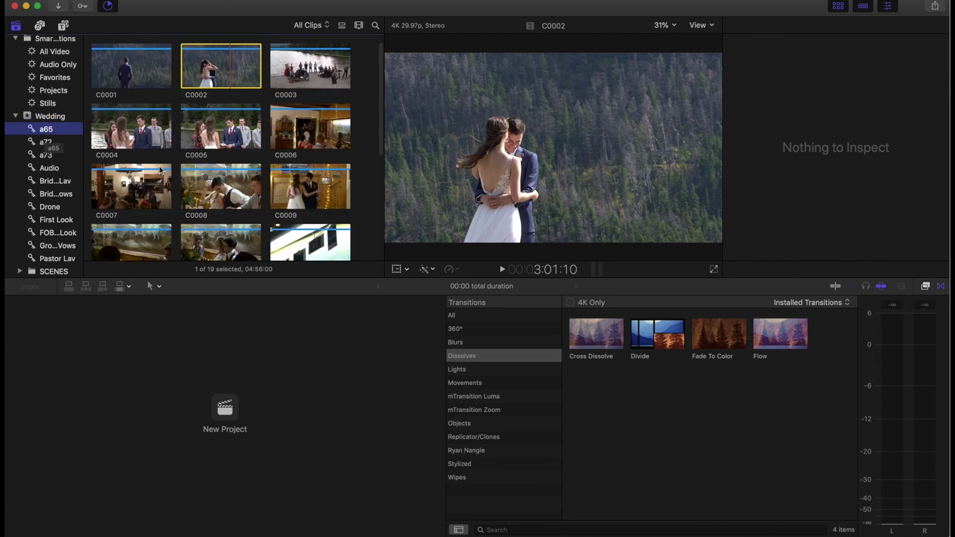
{"action": "scroll", "coordinate": [181, 117], "scroll_direction": "down", "scroll_amount": 5}
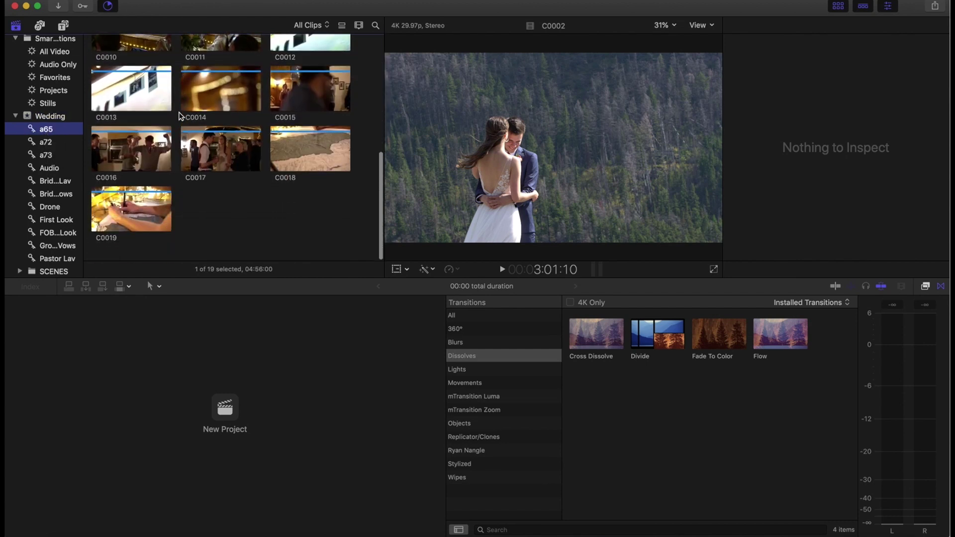
{"action": "left_click", "coordinate": [46, 143]}
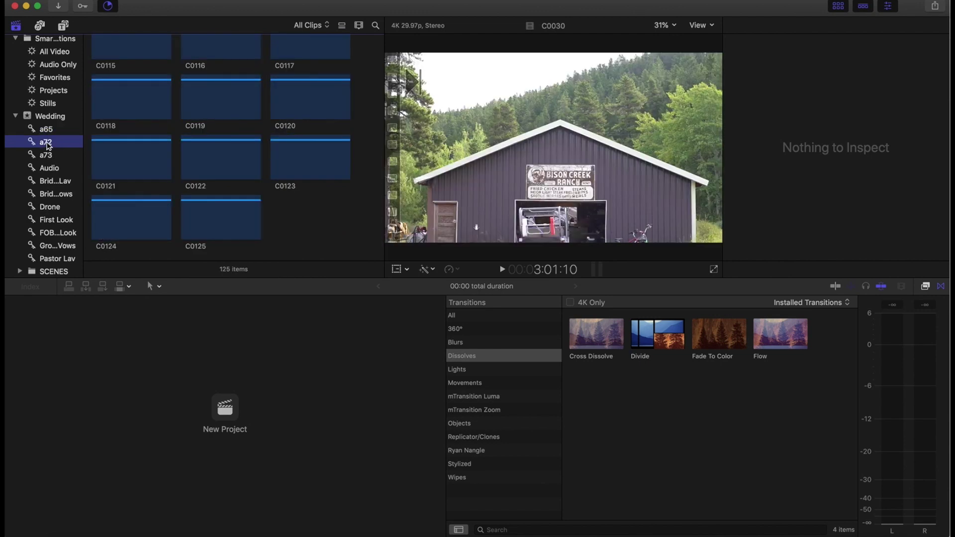
{"action": "scroll", "coordinate": [128, 151], "scroll_direction": "up", "scroll_amount": 10}
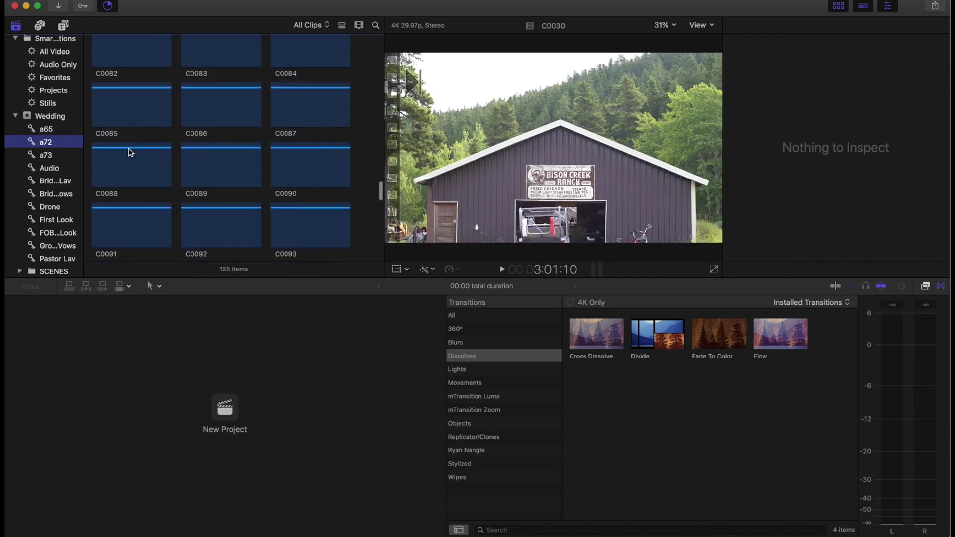
{"action": "scroll", "coordinate": [128, 151], "scroll_direction": "up", "scroll_amount": 3}
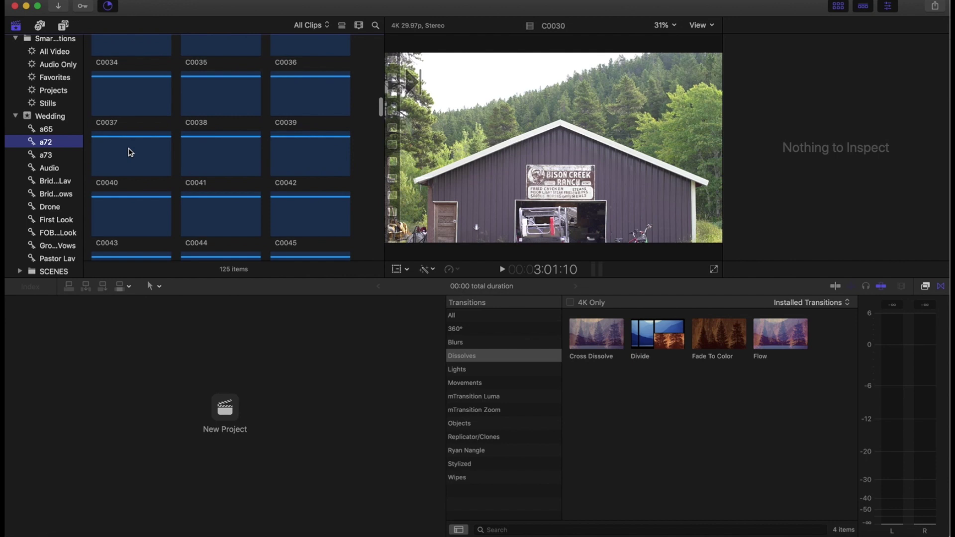
{"action": "scroll", "coordinate": [48, 147], "scroll_direction": "up", "scroll_amount": 2}
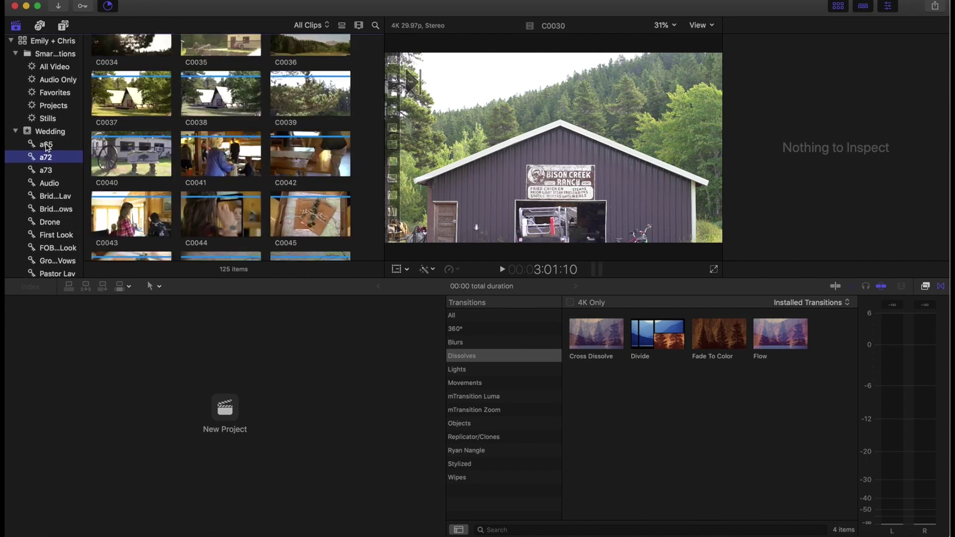
{"action": "left_click", "coordinate": [45, 145]}
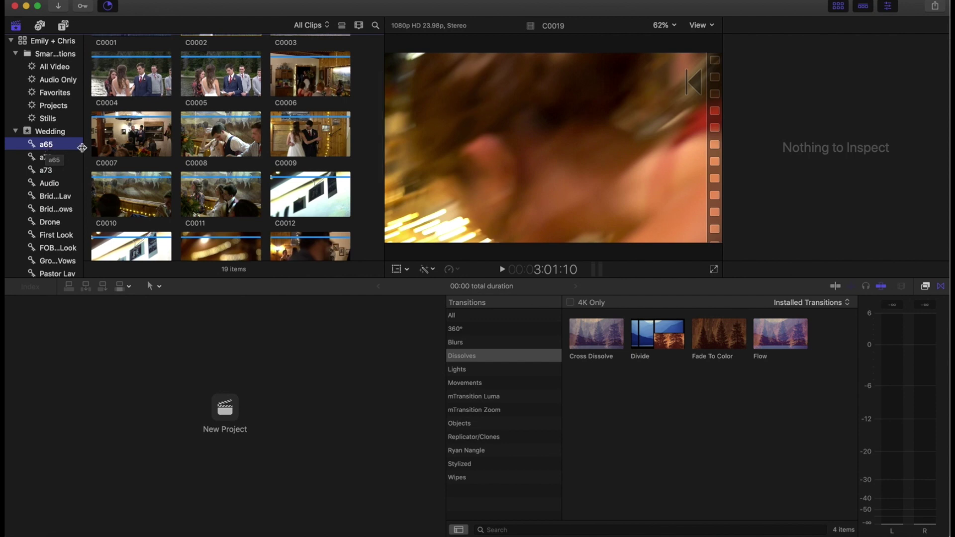
{"action": "scroll", "coordinate": [191, 146], "scroll_direction": "down", "scroll_amount": 1}
Show clip C0001's metadata in the Info inspector, trying the Extended, General and Basic views.
{"action": "left_click", "coordinate": [117, 82]}
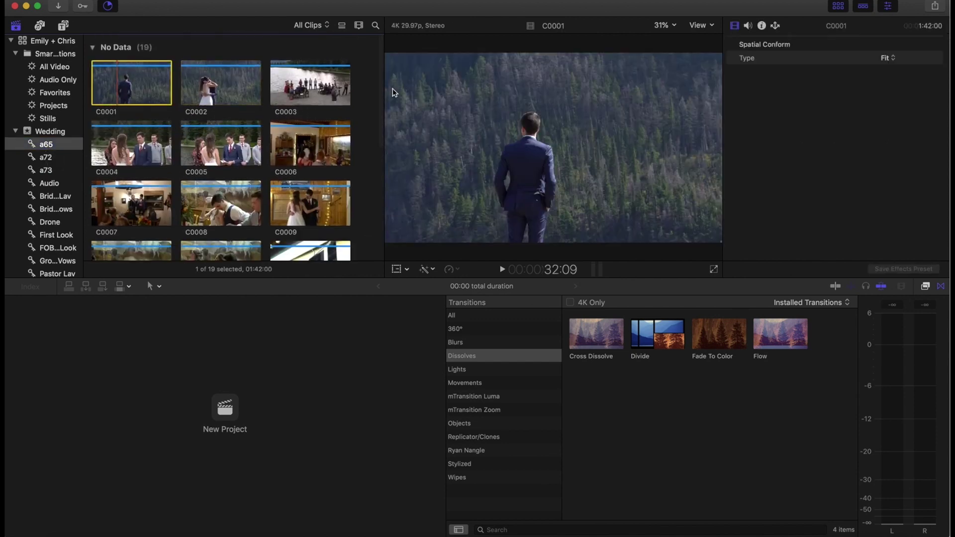
{"action": "left_click", "coordinate": [764, 27]}
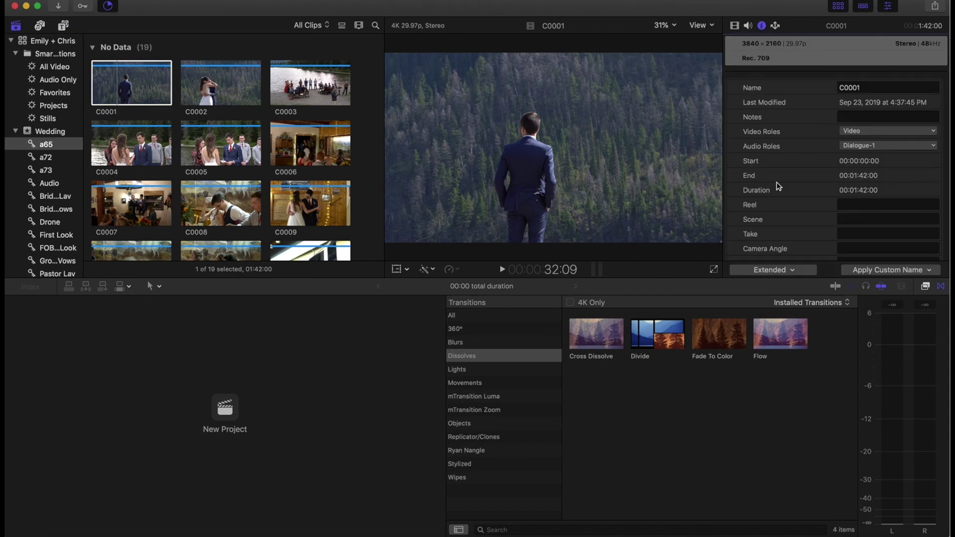
{"action": "left_click", "coordinate": [776, 270]}
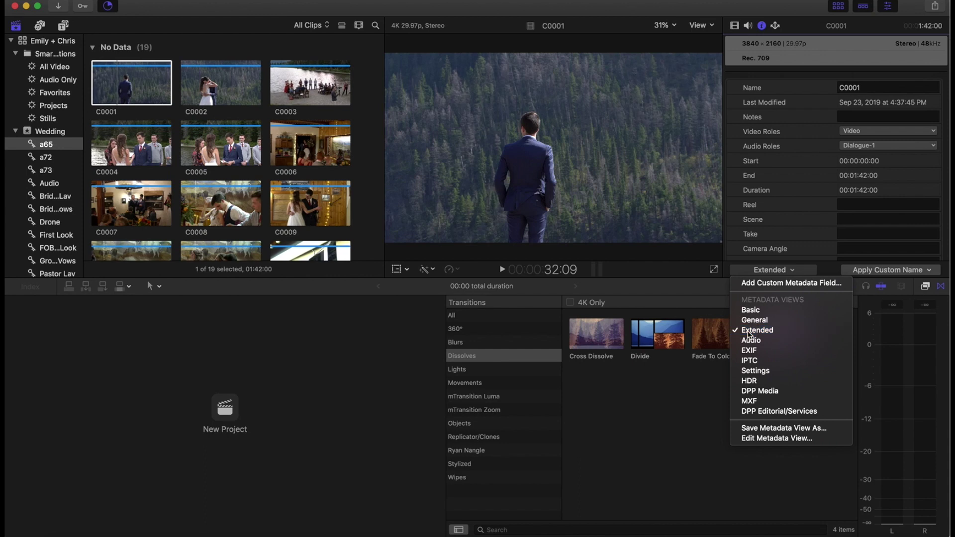
{"action": "left_click", "coordinate": [749, 333]}
{"action": "left_click", "coordinate": [775, 271]}
{"action": "left_click", "coordinate": [757, 320]}
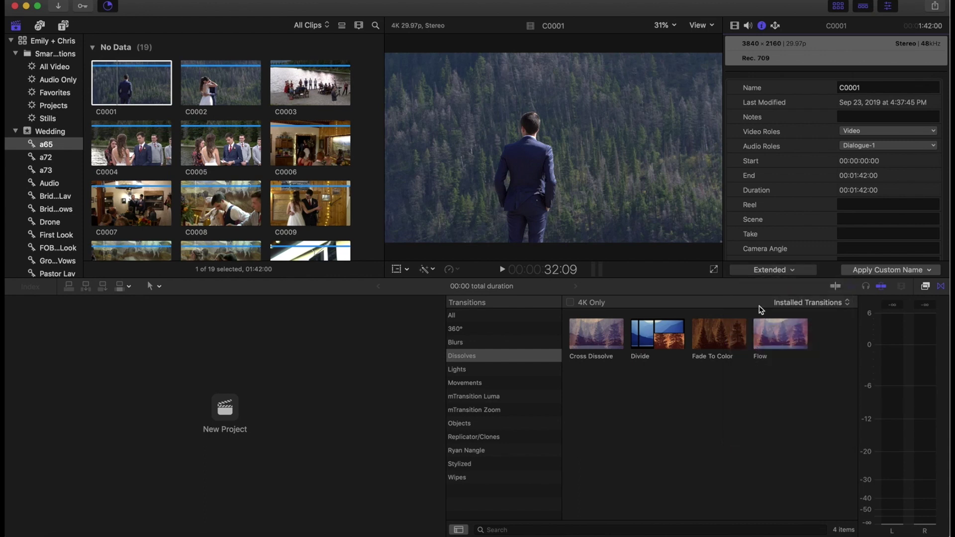
{"action": "left_click", "coordinate": [771, 273]}
{"action": "left_click", "coordinate": [767, 312]}
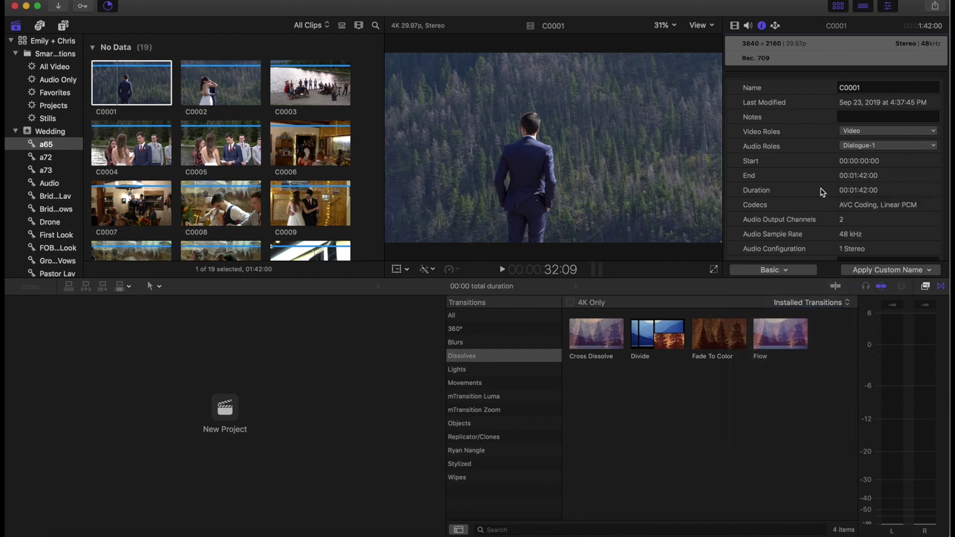
Return to the Extended metadata view and select C0001's empty Scene field.
{"action": "scroll", "coordinate": [793, 243], "scroll_direction": "down", "scroll_amount": 4}
{"action": "left_click", "coordinate": [788, 269]}
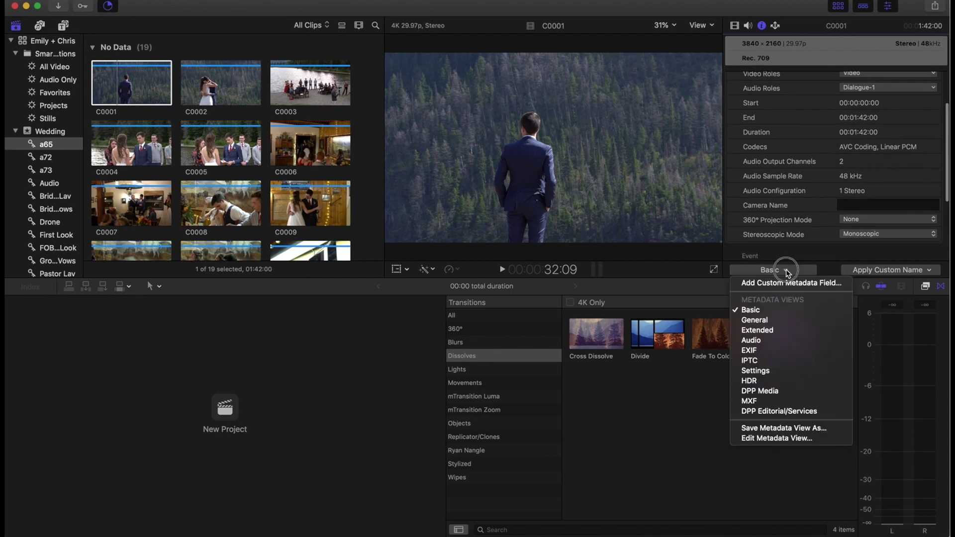
{"action": "left_click", "coordinate": [803, 234]}
{"action": "scroll", "coordinate": [813, 184], "scroll_direction": "down", "scroll_amount": 3}
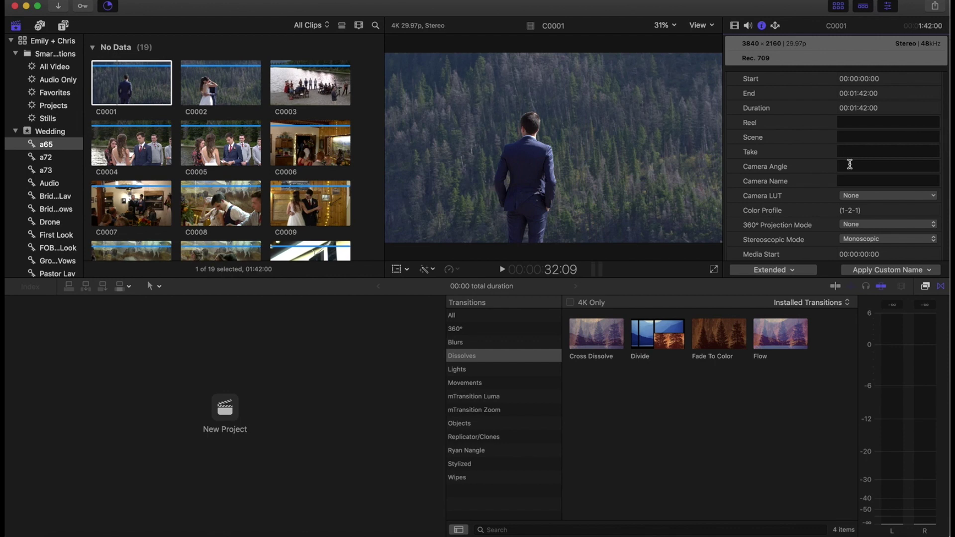
{"action": "left_click", "coordinate": [851, 138]}
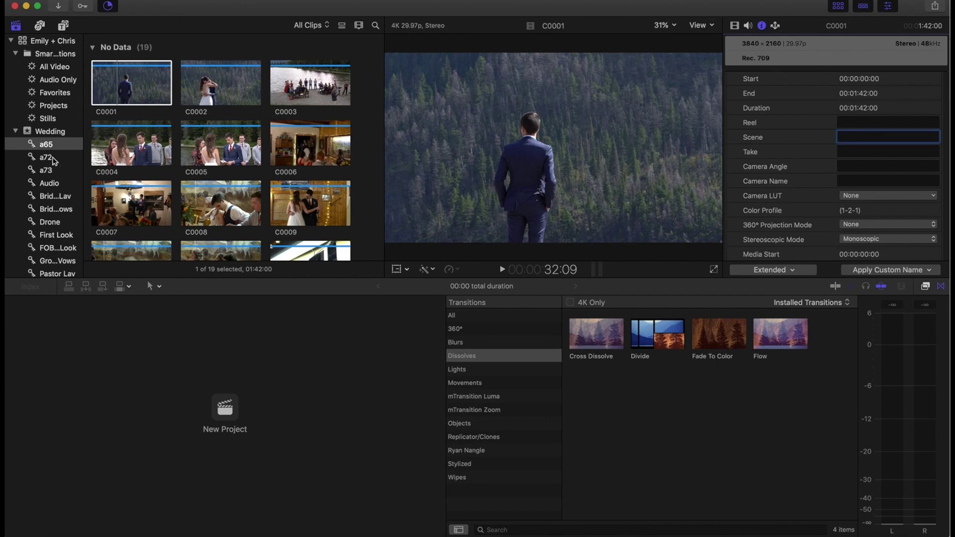
{"action": "scroll", "coordinate": [43, 177], "scroll_direction": "down", "scroll_amount": 1}
{"action": "scroll", "coordinate": [42, 177], "scroll_direction": "down", "scroll_amount": 1}
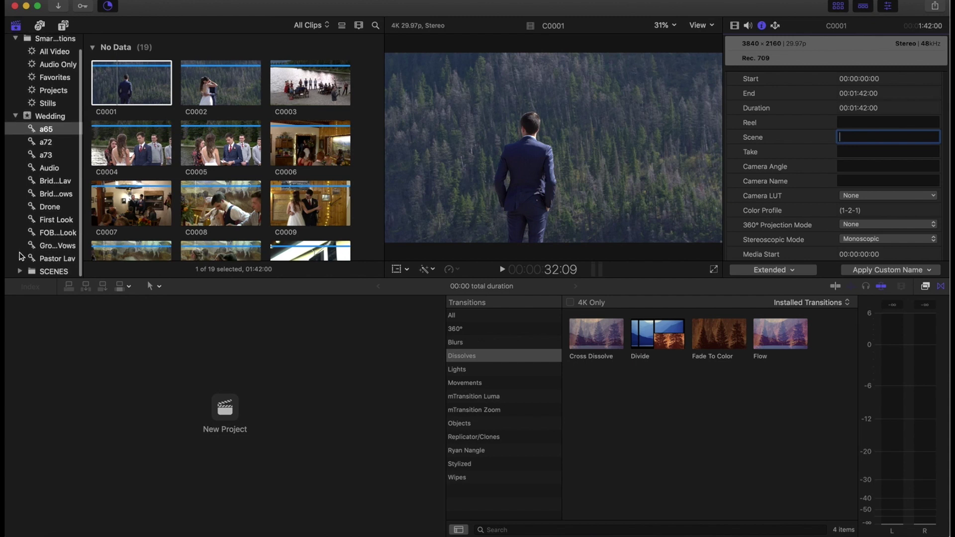
{"action": "left_click", "coordinate": [20, 271]}
{"action": "scroll", "coordinate": [49, 214], "scroll_direction": "down", "scroll_amount": 5}
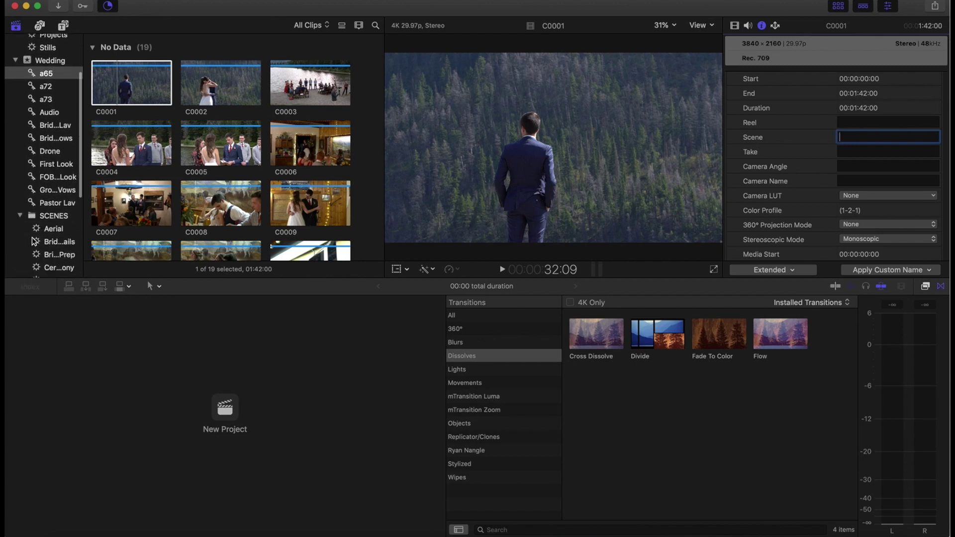
{"action": "double_click", "coordinate": [53, 218]}
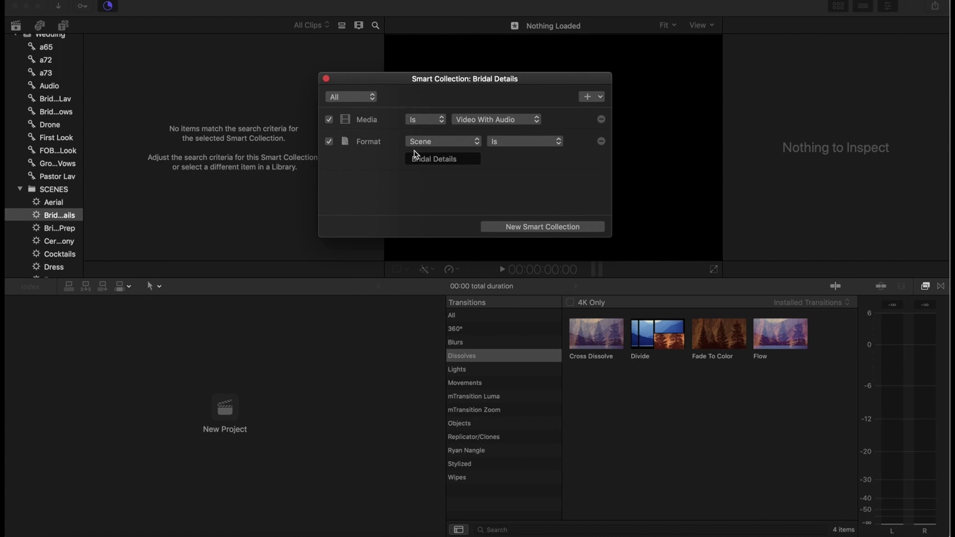
{"action": "left_click", "coordinate": [327, 80]}
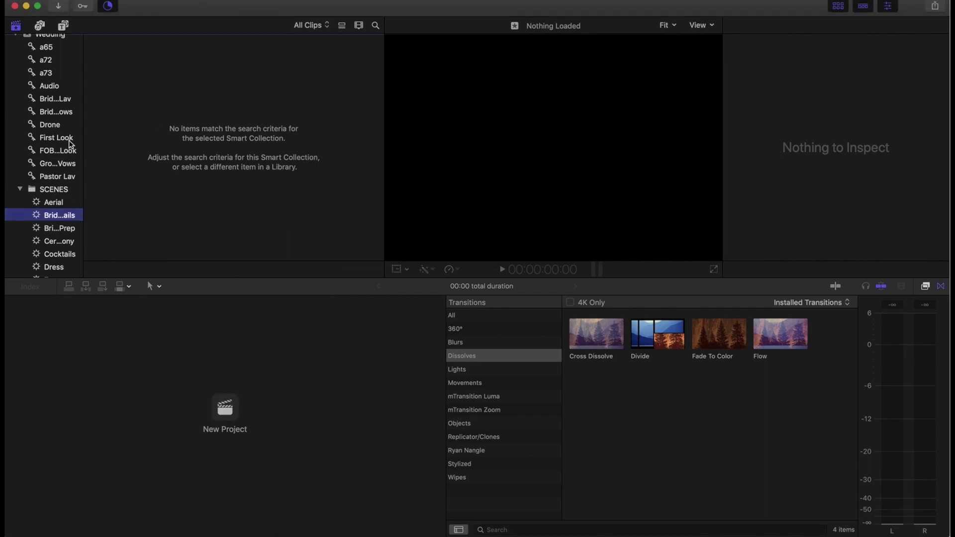
{"action": "scroll", "coordinate": [43, 116], "scroll_direction": "up", "scroll_amount": 3}
{"action": "left_click", "coordinate": [45, 129]}
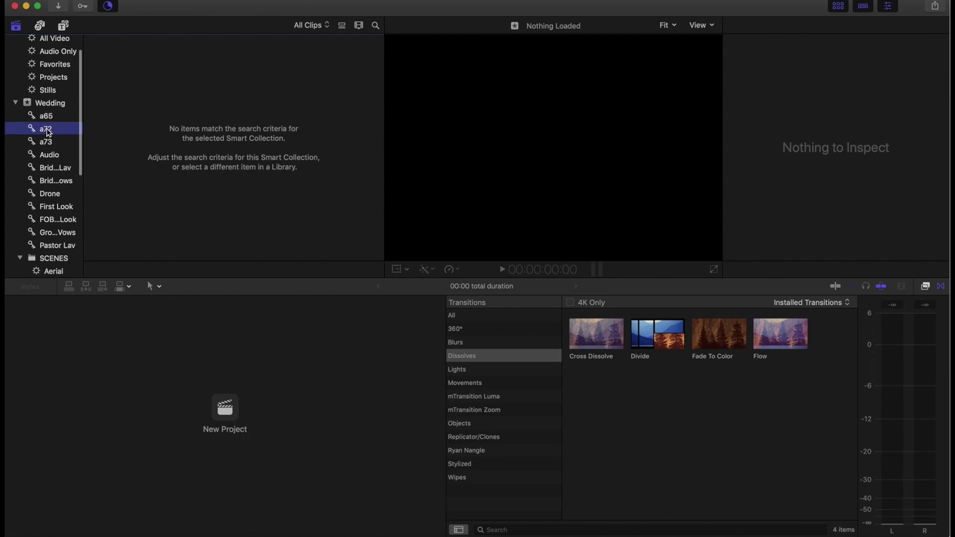
{"action": "scroll", "coordinate": [141, 130], "scroll_direction": "down", "scroll_amount": 1}
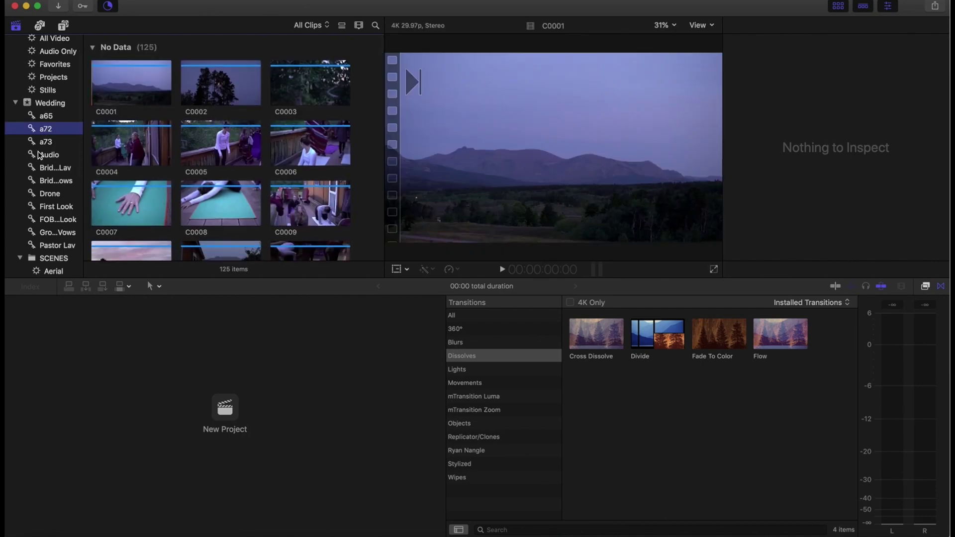
{"action": "scroll", "coordinate": [48, 153], "scroll_direction": "down", "scroll_amount": 4}
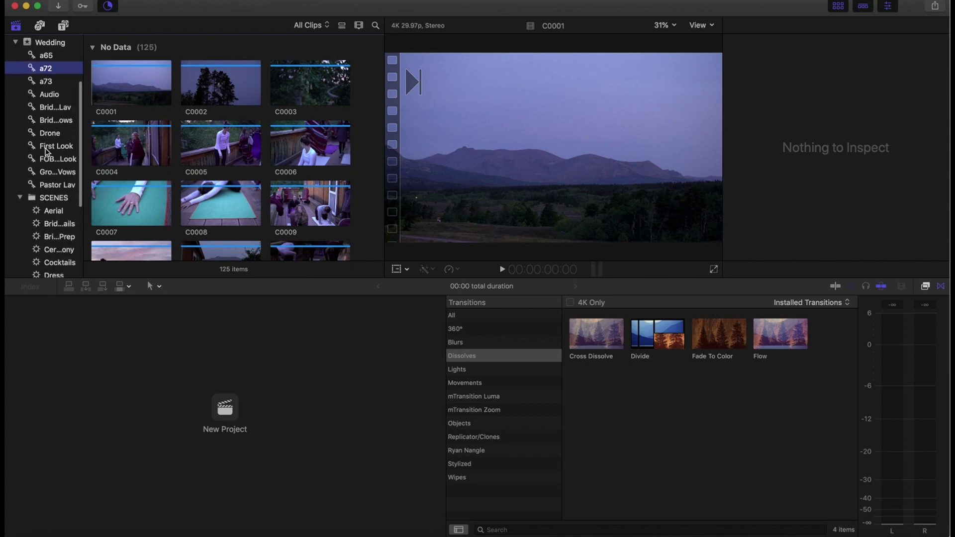
{"action": "scroll", "coordinate": [171, 135], "scroll_direction": "down", "scroll_amount": 3}
{"action": "scroll", "coordinate": [172, 135], "scroll_direction": "down", "scroll_amount": 4}
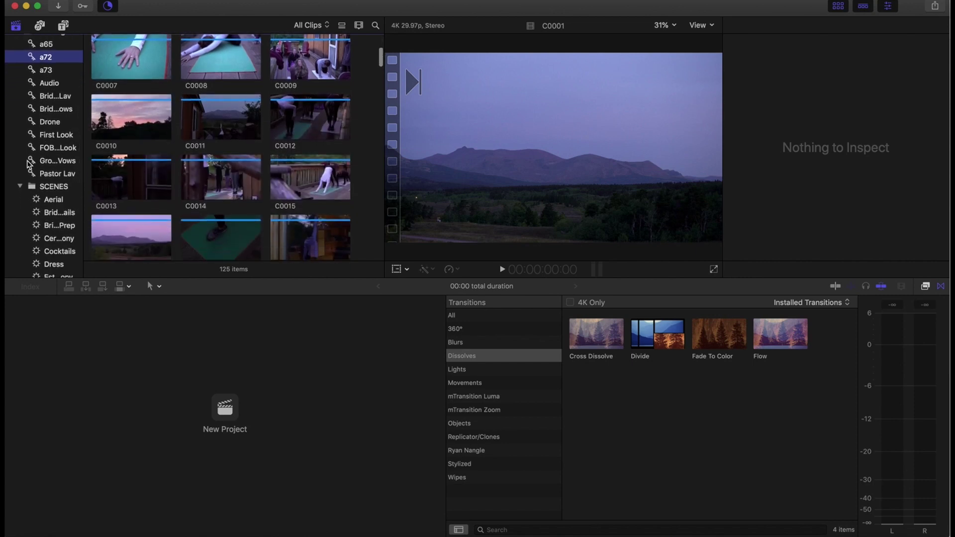
{"action": "scroll", "coordinate": [27, 164], "scroll_direction": "down", "scroll_amount": 4}
{"action": "scroll", "coordinate": [27, 165], "scroll_direction": "down", "scroll_amount": 2}
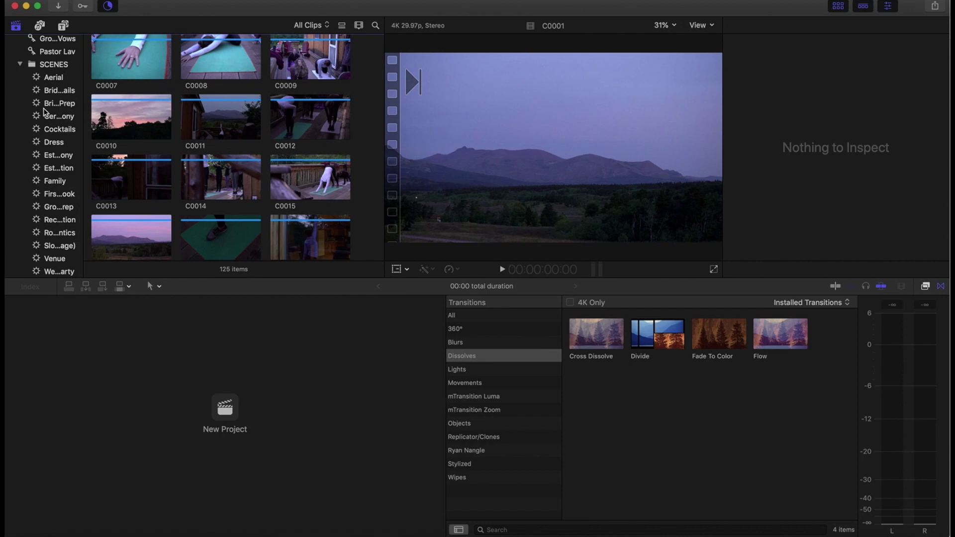
{"action": "left_click", "coordinate": [102, 0]}
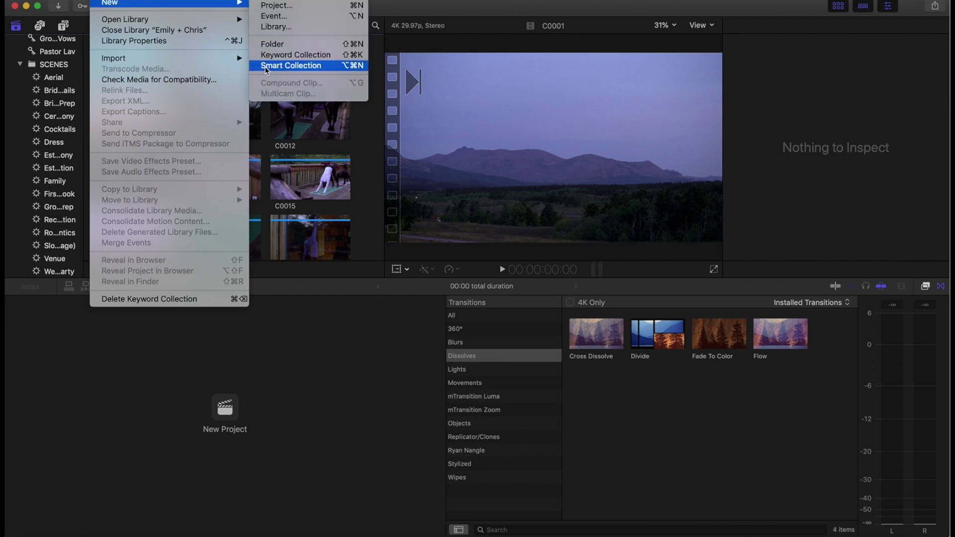
Review the Bridal Details smart collection's Scene criteria, close it, and return to a72.
{"action": "key", "text": "Escape"}
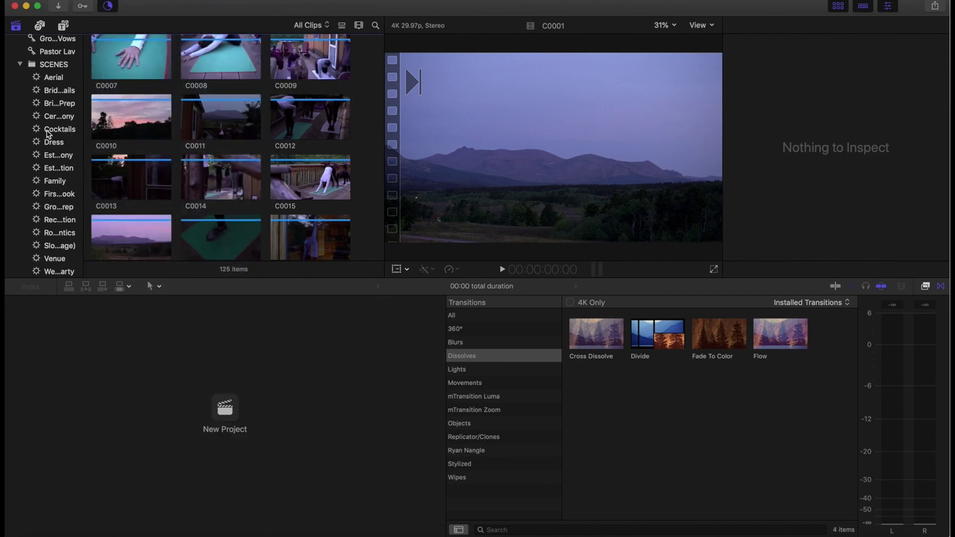
{"action": "left_click", "coordinate": [43, 91]}
{"action": "double_click", "coordinate": [43, 91]}
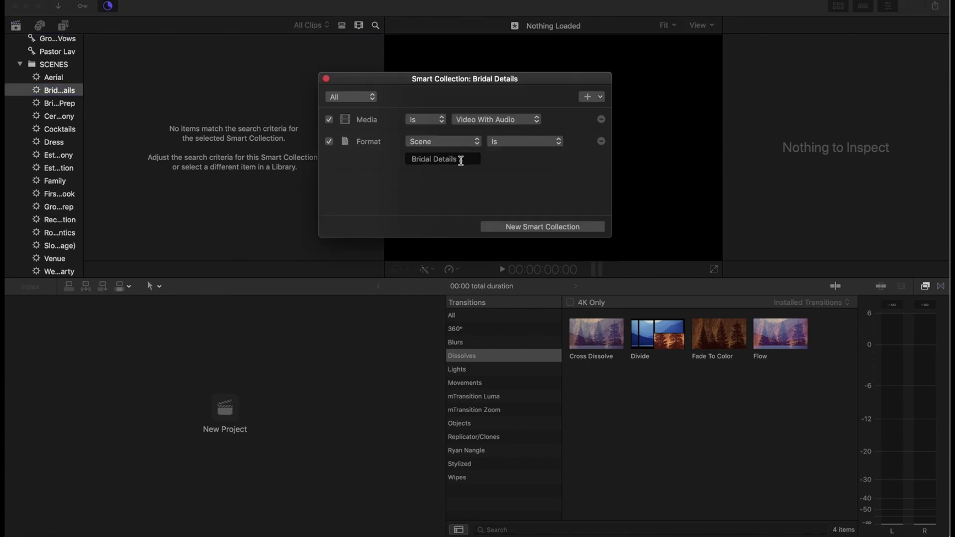
{"action": "left_click", "coordinate": [326, 79]}
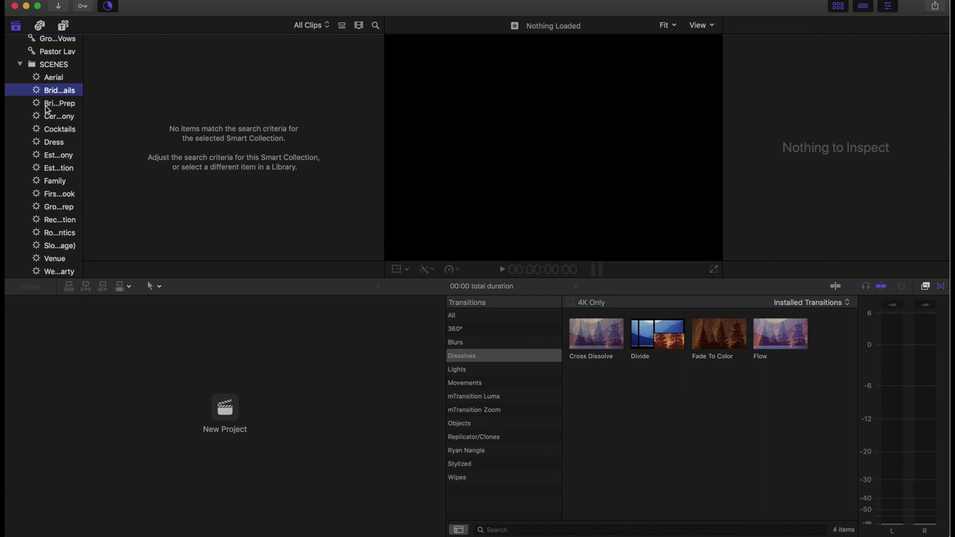
{"action": "scroll", "coordinate": [48, 114], "scroll_direction": "up", "scroll_amount": 5}
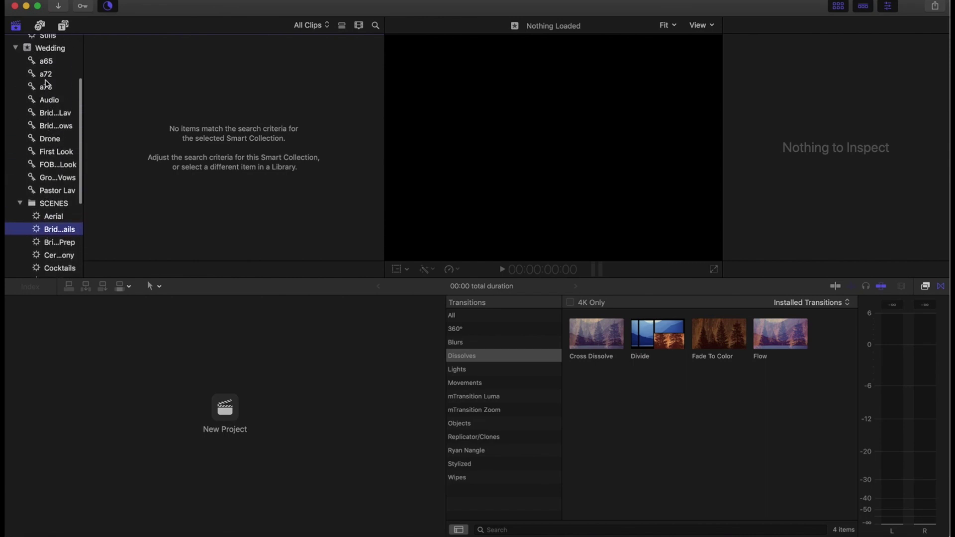
{"action": "left_click", "coordinate": [46, 74]}
Widen the Libraries sidebar so names like Bridal Details and Wedding Party show in full.
{"action": "scroll", "coordinate": [191, 144], "scroll_direction": "up", "scroll_amount": 5}
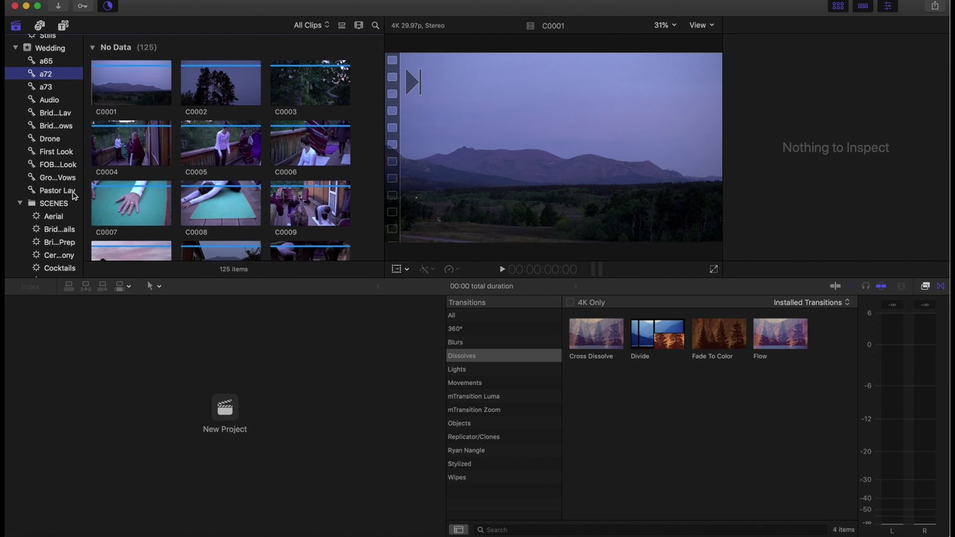
{"action": "scroll", "coordinate": [36, 168], "scroll_direction": "down", "scroll_amount": 5}
{"action": "scroll", "coordinate": [42, 139], "scroll_direction": "down", "scroll_amount": 1}
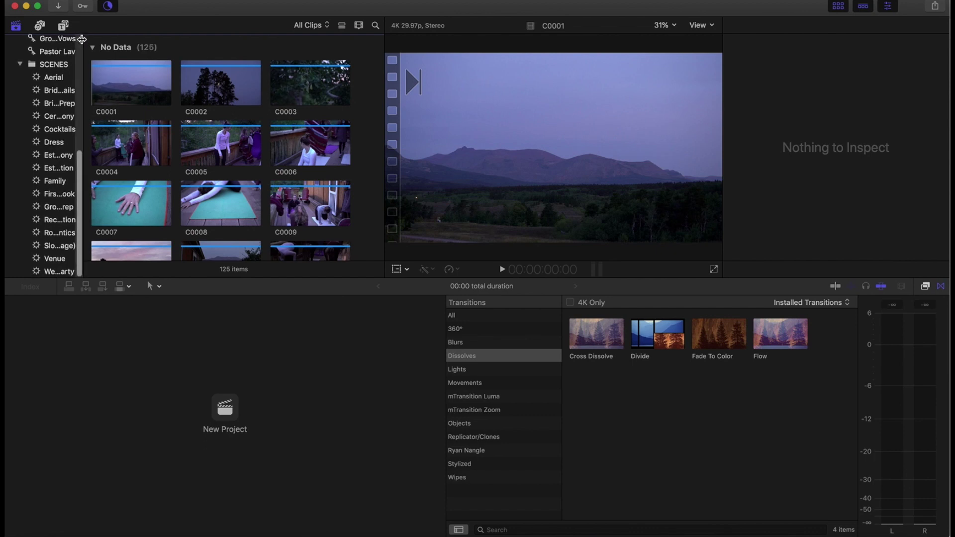
{"action": "left_click_drag", "start_coordinate": [82, 39], "coordinate": [144, 40]}
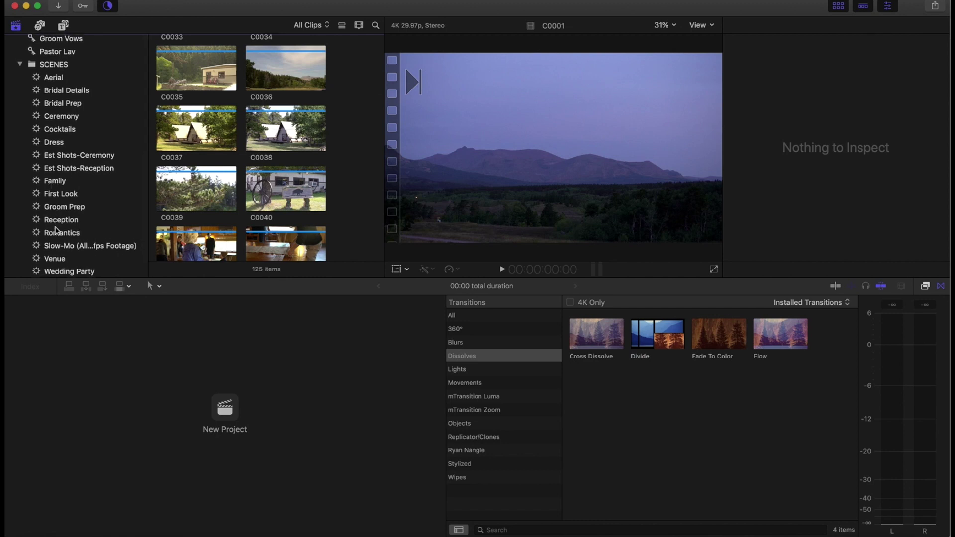
Review the Slow-Mo collection's 59.94 Video Frame Rate rule, then close it to show clips C0011–C0015.
{"action": "double_click", "coordinate": [64, 247]}
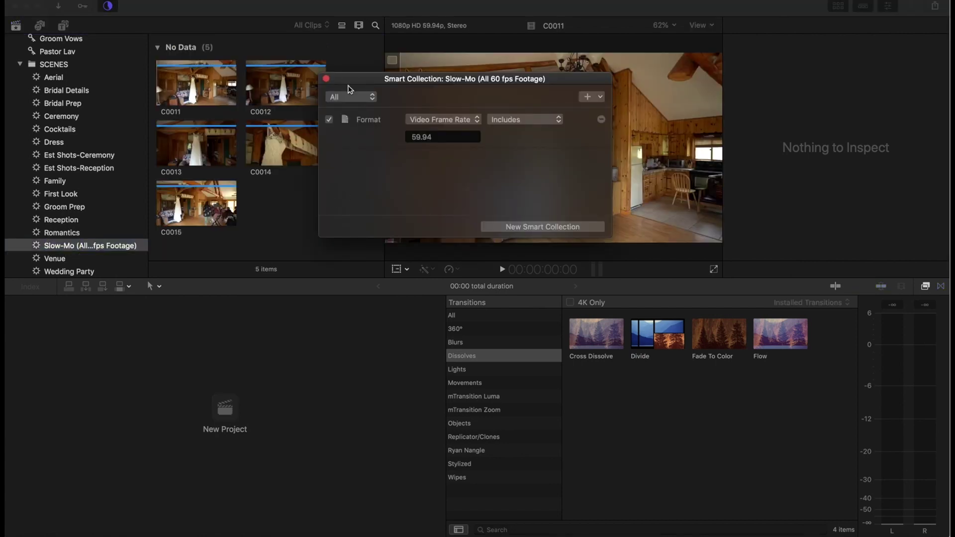
{"action": "left_click_drag", "start_coordinate": [351, 78], "coordinate": [312, 91]}
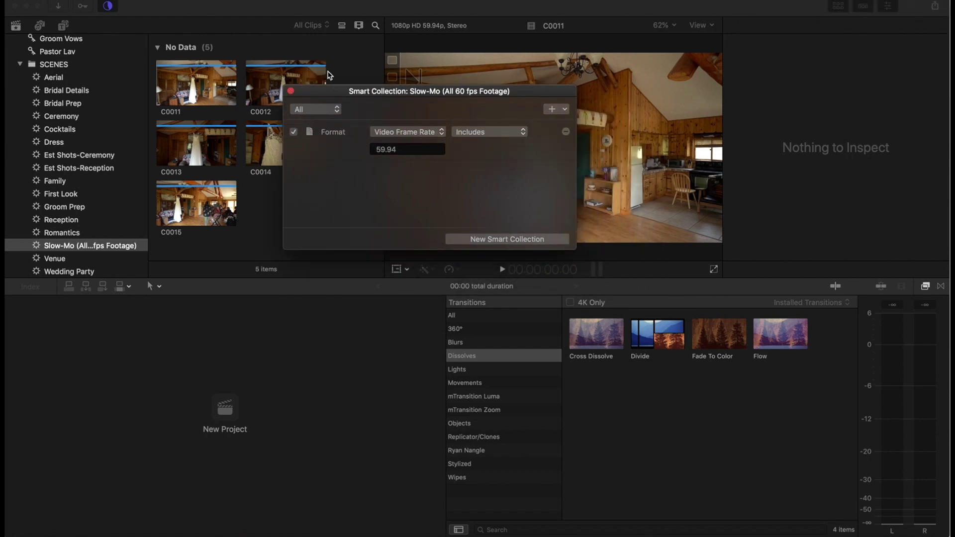
{"action": "left_click_drag", "start_coordinate": [332, 95], "coordinate": [324, 57]}
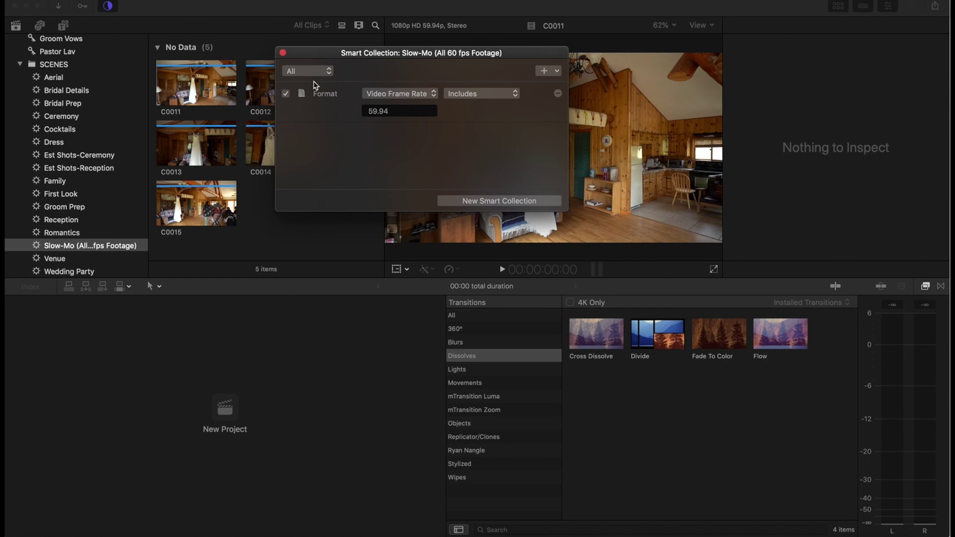
{"action": "left_click_drag", "start_coordinate": [316, 57], "coordinate": [324, 70]}
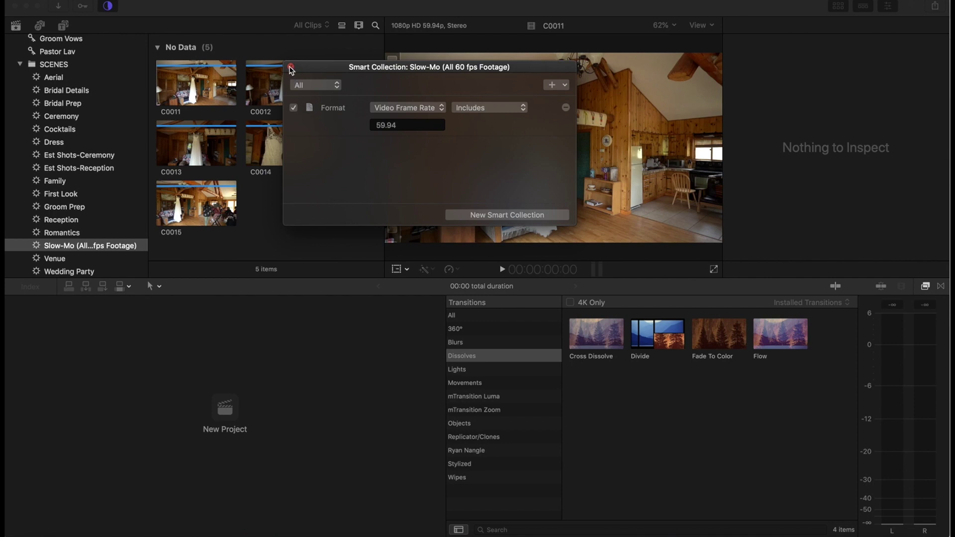
{"action": "left_click", "coordinate": [291, 67]}
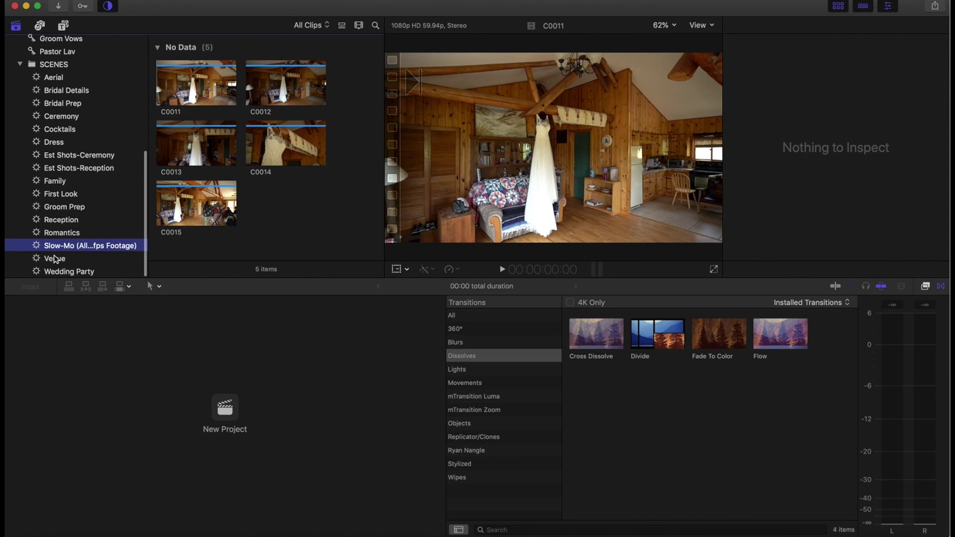
{"action": "scroll", "coordinate": [54, 258], "scroll_direction": "up", "scroll_amount": 5}
{"action": "scroll", "coordinate": [55, 258], "scroll_direction": "down", "scroll_amount": 3}
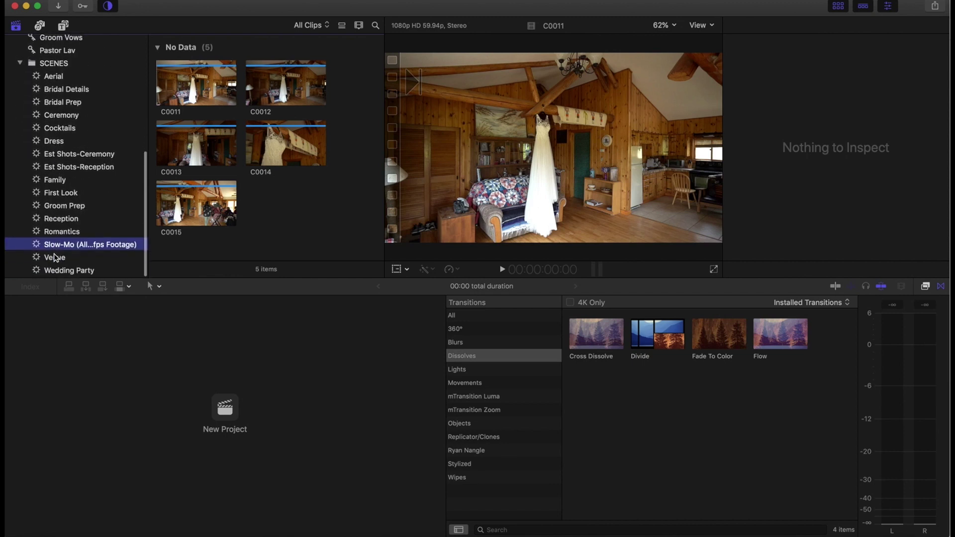
{"action": "scroll", "coordinate": [55, 257], "scroll_direction": "up", "scroll_amount": 8}
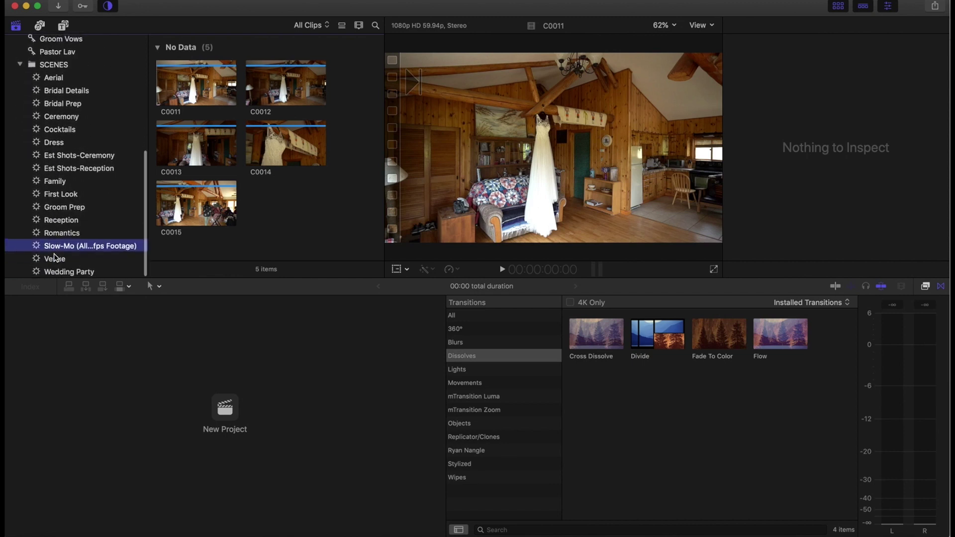
Show the a72 collection and preview clips C0001, C0002 and C0003.
{"action": "left_click", "coordinate": [46, 106]}
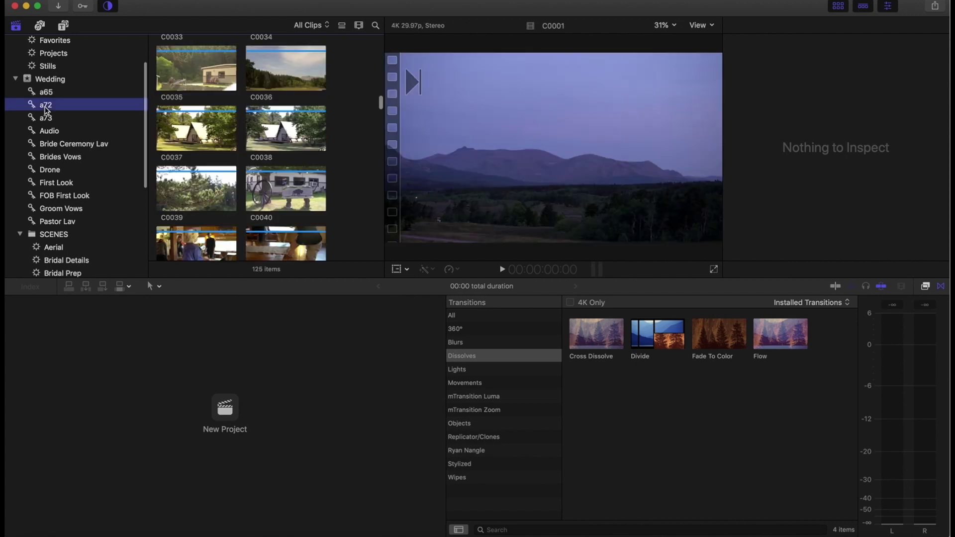
{"action": "scroll", "coordinate": [202, 90], "scroll_direction": "up", "scroll_amount": 3}
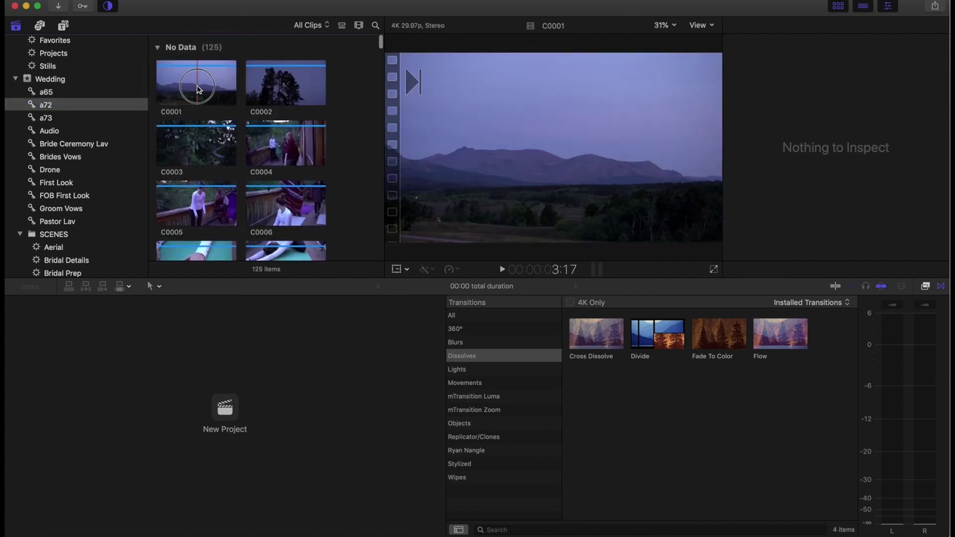
{"action": "left_click", "coordinate": [199, 89]}
{"action": "left_click", "coordinate": [296, 92]}
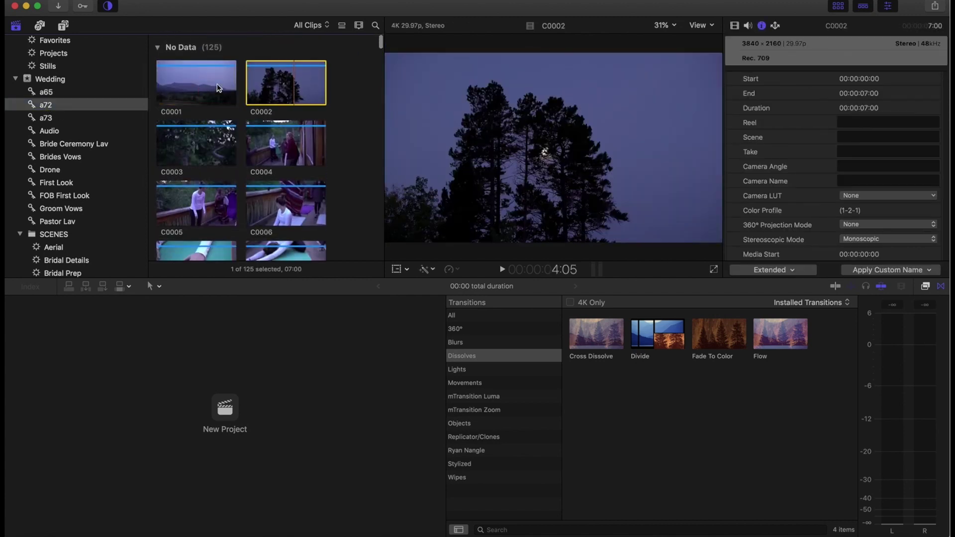
{"action": "scroll", "coordinate": [218, 90], "scroll_direction": "down", "scroll_amount": 2}
{"action": "left_click", "coordinate": [207, 96]}
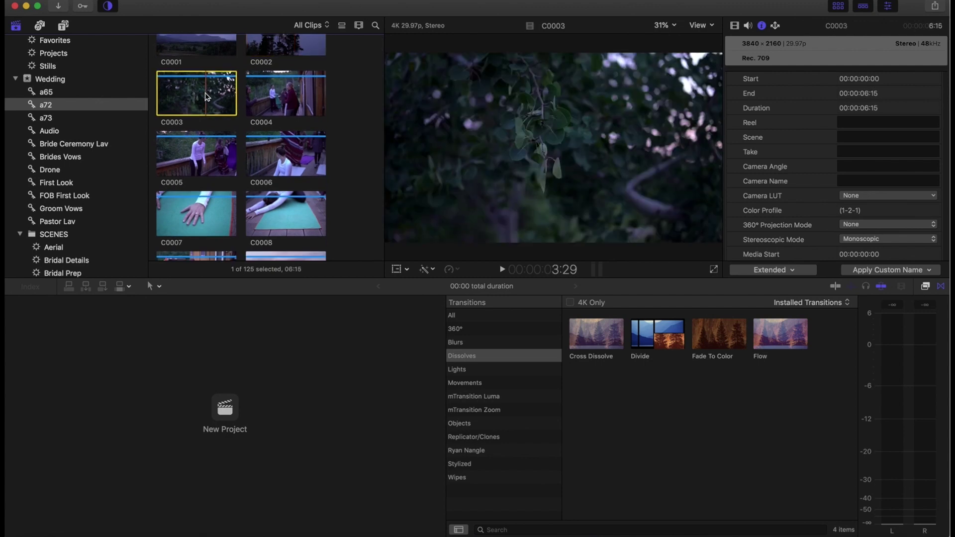
{"action": "scroll", "coordinate": [207, 95], "scroll_direction": "up", "scroll_amount": 2}
Select the range of clips C0001 through C0019.
{"action": "left_click", "coordinate": [207, 86]}
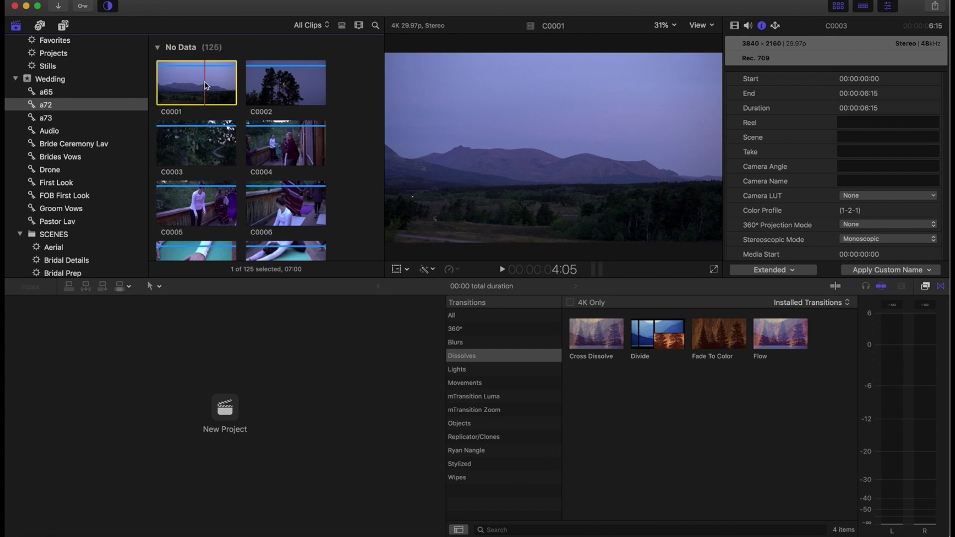
{"action": "scroll", "coordinate": [206, 86], "scroll_direction": "down", "scroll_amount": 4}
{"action": "scroll", "coordinate": [206, 85], "scroll_direction": "down", "scroll_amount": 3}
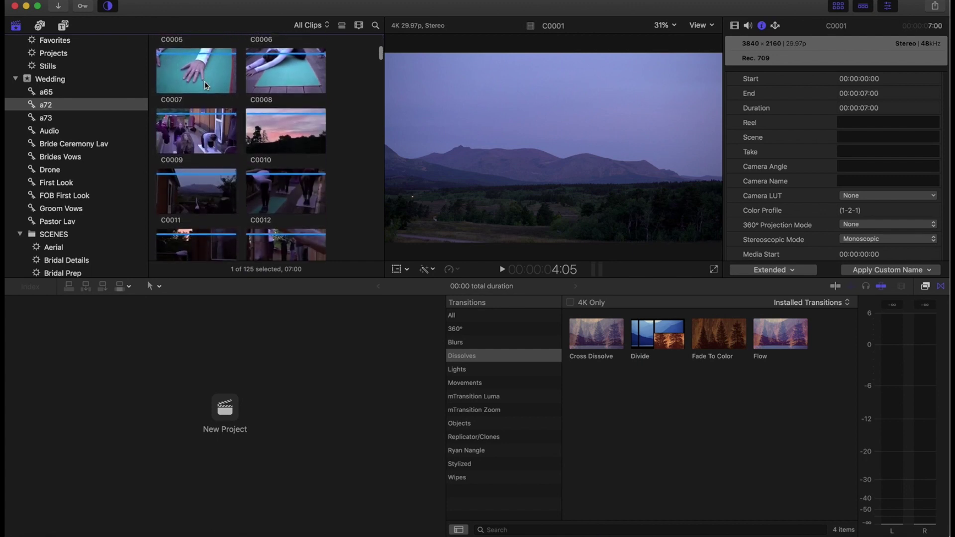
{"action": "scroll", "coordinate": [207, 85], "scroll_direction": "down", "scroll_amount": 5}
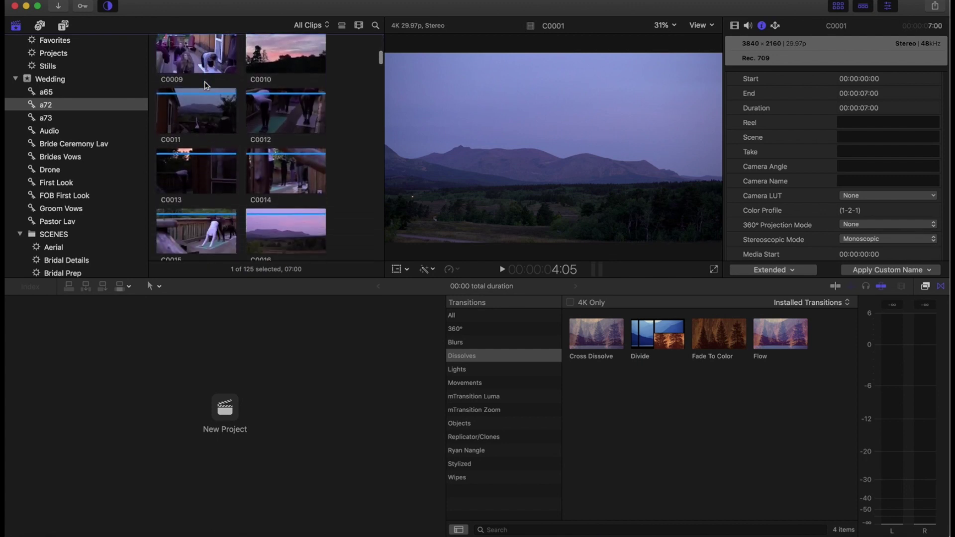
{"action": "scroll", "coordinate": [206, 86], "scroll_direction": "down", "scroll_amount": 2}
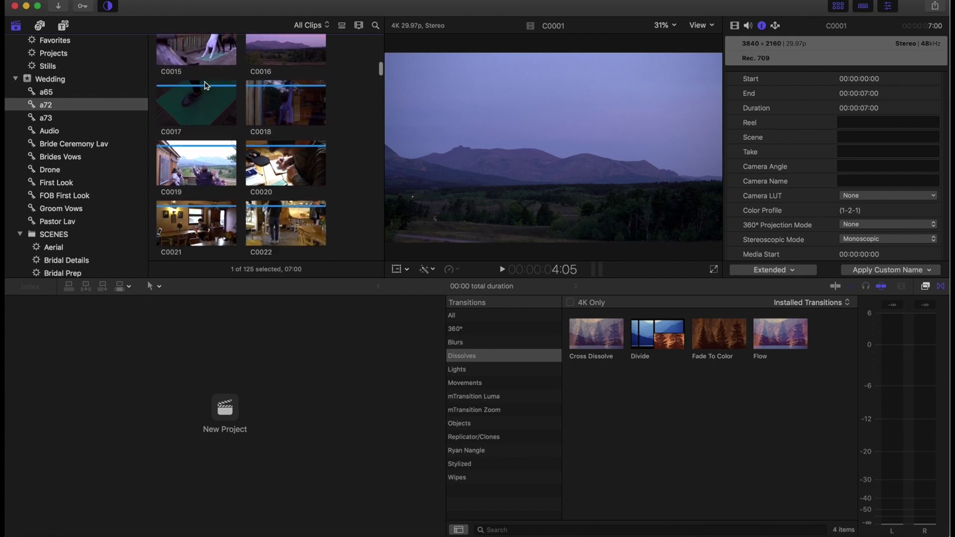
{"action": "scroll", "coordinate": [207, 86], "scroll_direction": "down", "scroll_amount": 1}
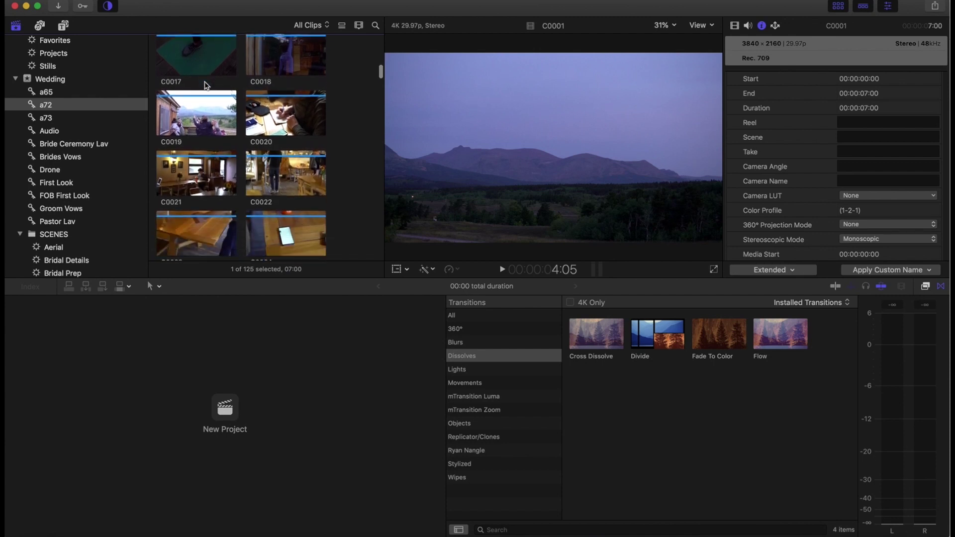
{"action": "left_click", "coordinate": [206, 118], "text": "shift"}
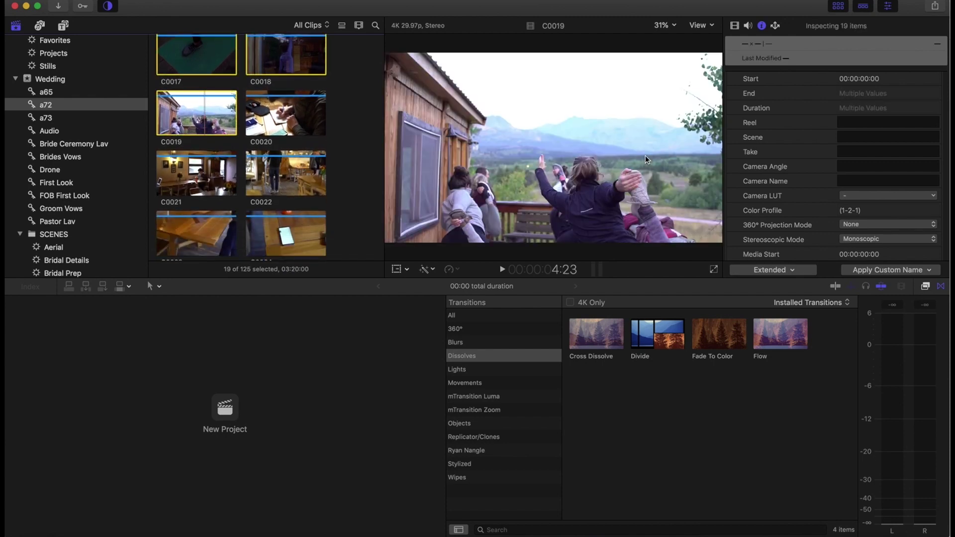
Set the Scene of selected clips C0001–C0019 to Bridal Prep.
{"action": "left_click", "coordinate": [847, 136]}
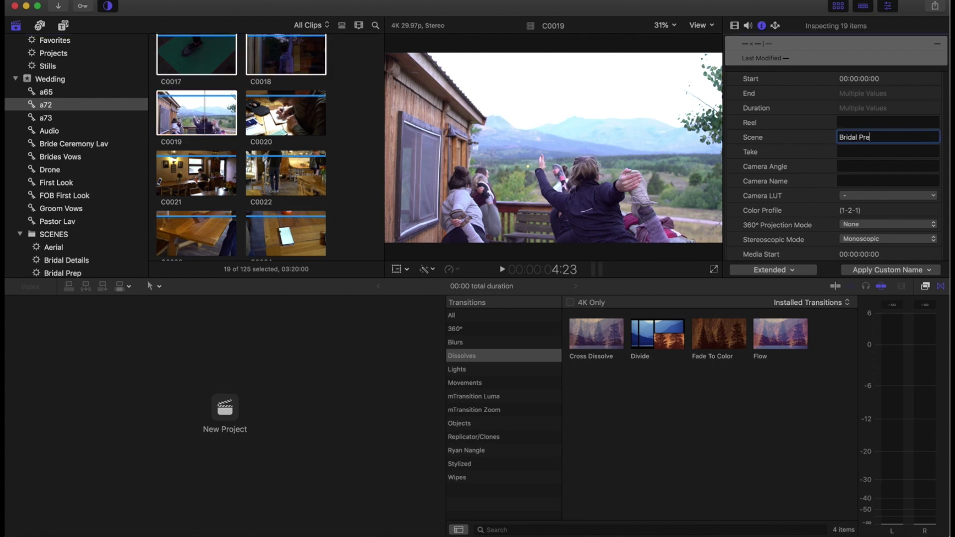
{"action": "type", "text": "Bridal Prep"}
{"action": "key", "text": "Return"}
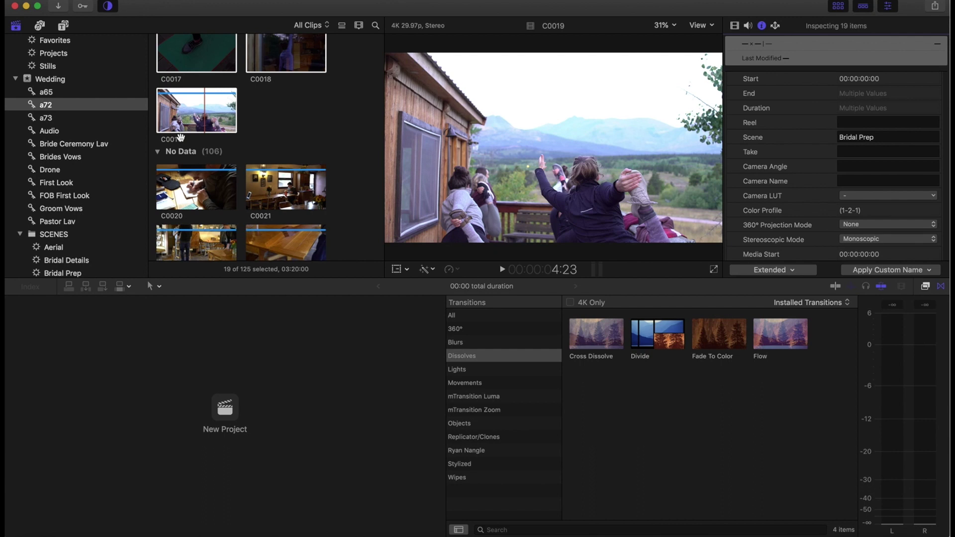
{"action": "scroll", "coordinate": [181, 137], "scroll_direction": "up", "scroll_amount": 1}
{"action": "scroll", "coordinate": [181, 138], "scroll_direction": "up", "scroll_amount": 10}
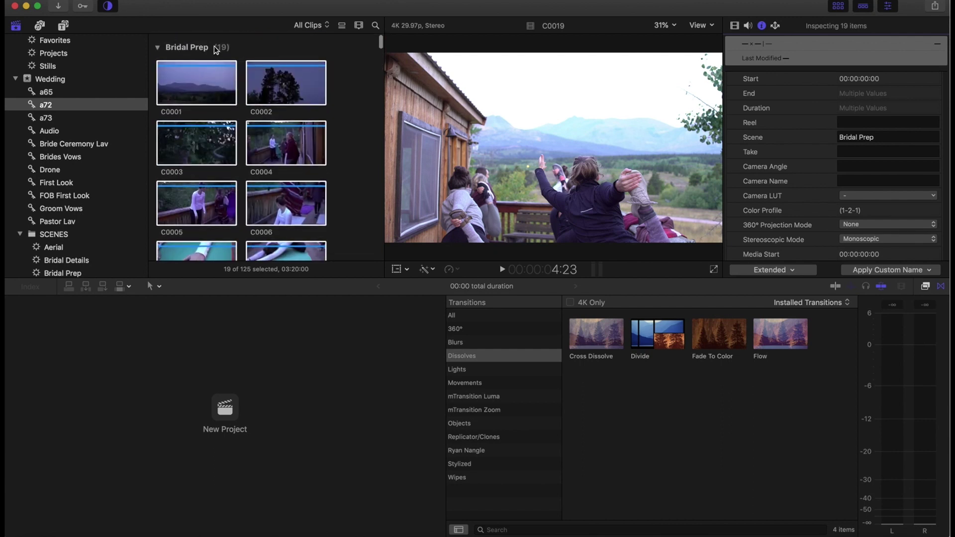
{"action": "scroll", "coordinate": [204, 118], "scroll_direction": "down", "scroll_amount": 5}
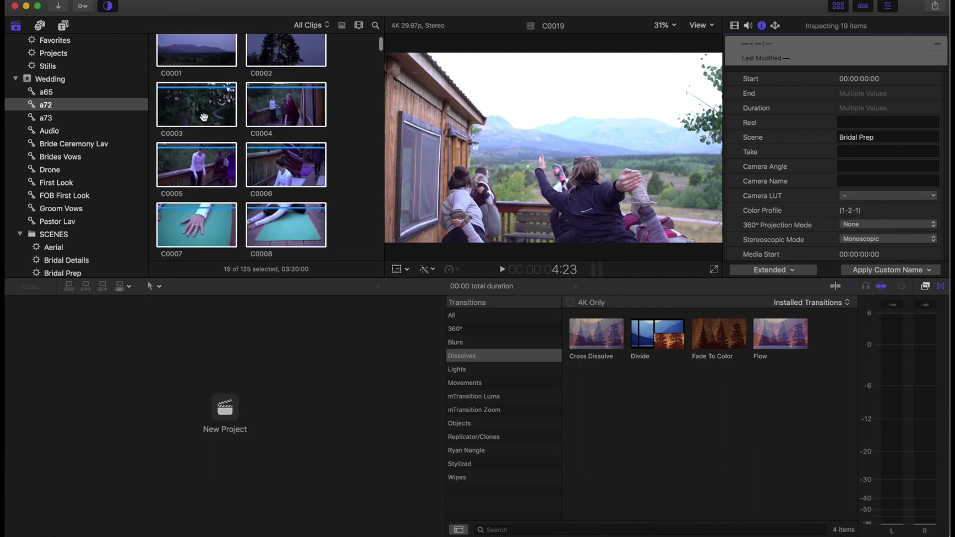
{"action": "scroll", "coordinate": [204, 118], "scroll_direction": "down", "scroll_amount": 8}
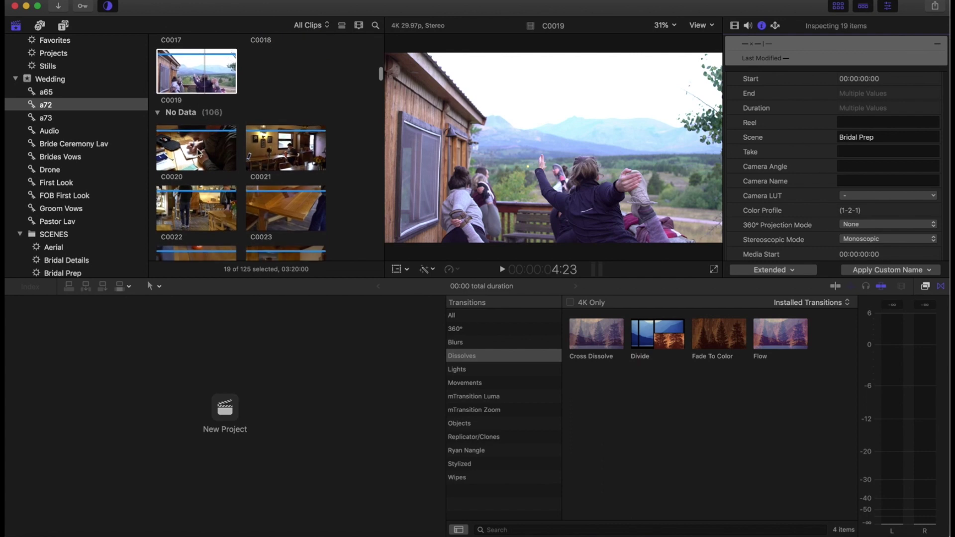
Tag clips C0020 and C0021 with the scene Groom Prep.
{"action": "left_click", "coordinate": [198, 157]}
{"action": "scroll", "coordinate": [204, 154], "scroll_direction": "down", "scroll_amount": 4}
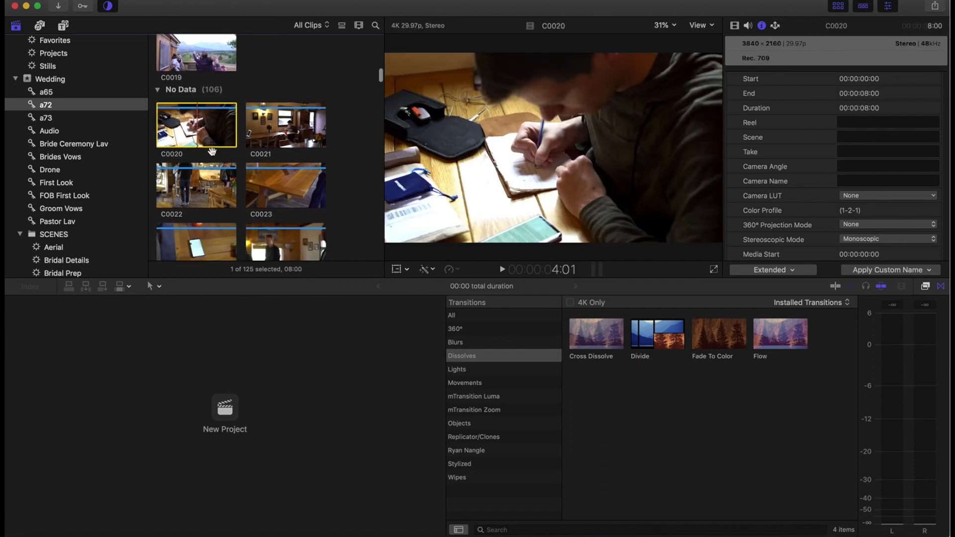
{"action": "scroll", "coordinate": [212, 152], "scroll_direction": "down", "scroll_amount": 1}
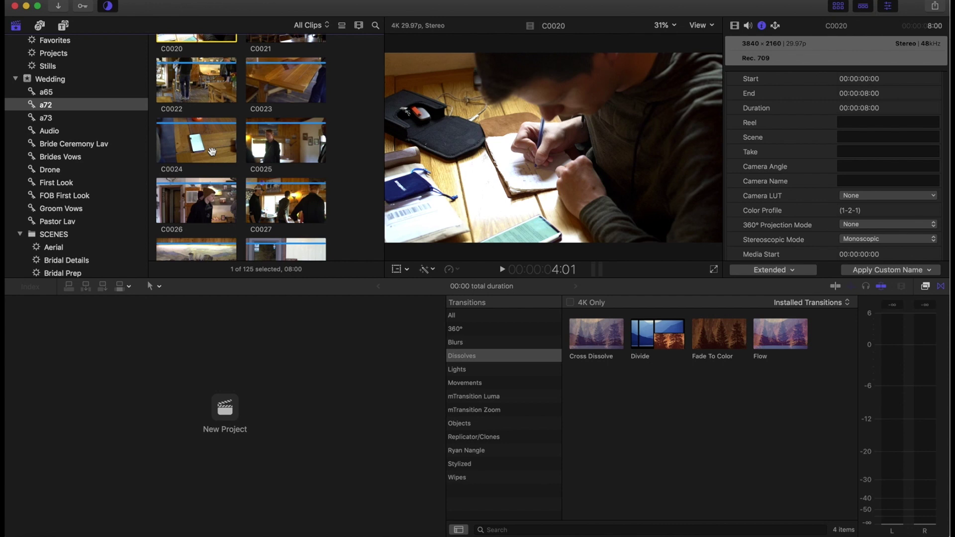
{"action": "scroll", "coordinate": [212, 152], "scroll_direction": "up", "scroll_amount": 3}
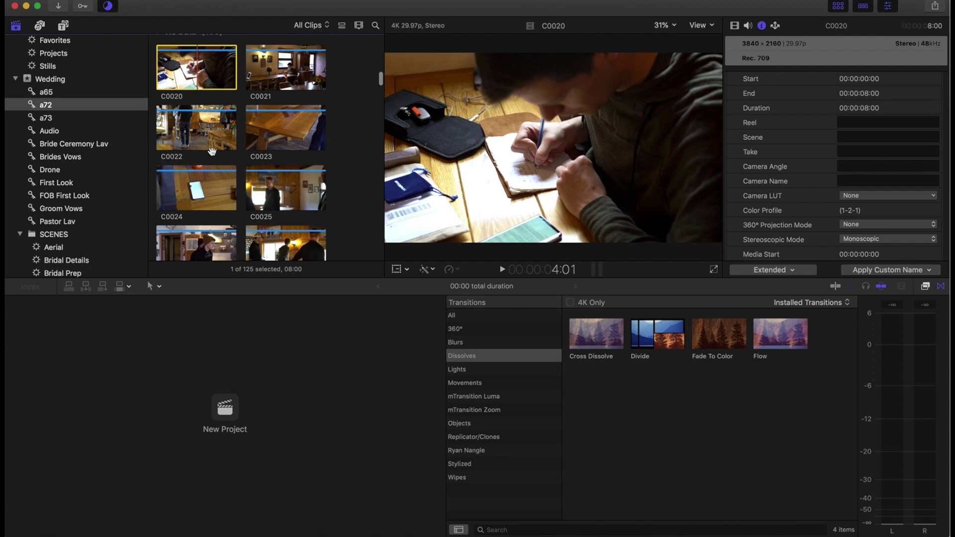
{"action": "scroll", "coordinate": [212, 151], "scroll_direction": "down", "scroll_amount": 3}
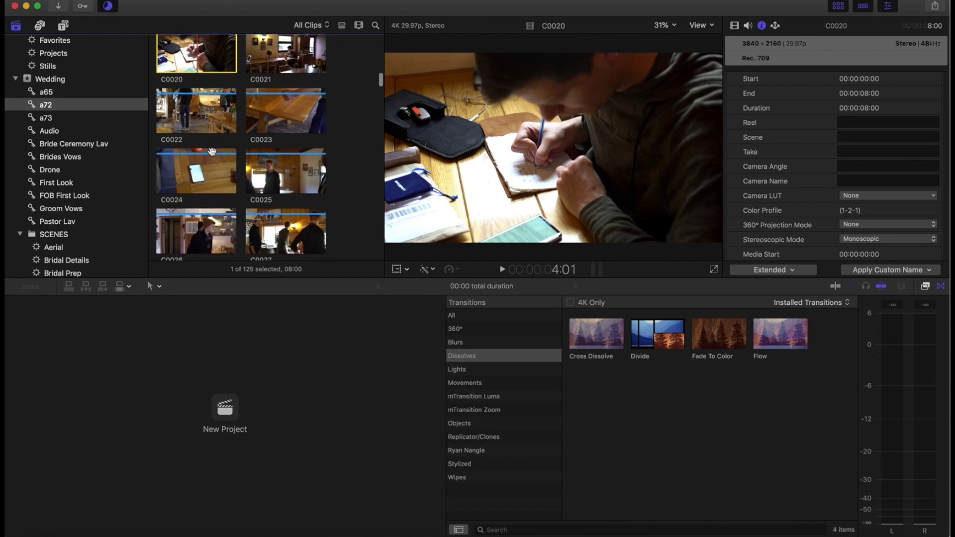
{"action": "scroll", "coordinate": [212, 152], "scroll_direction": "up", "scroll_amount": 3}
{"action": "left_click", "coordinate": [271, 102], "text": "super"}
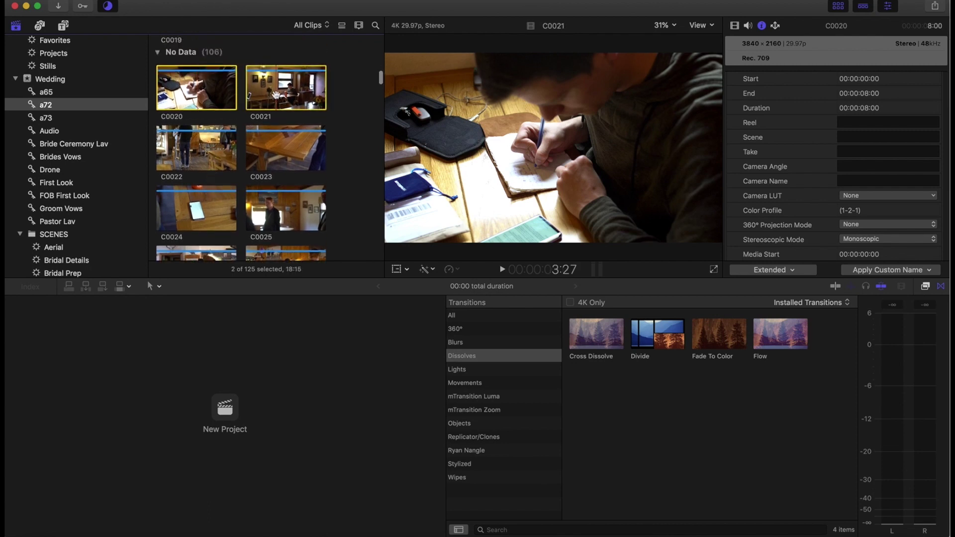
{"action": "left_click", "coordinate": [848, 137]}
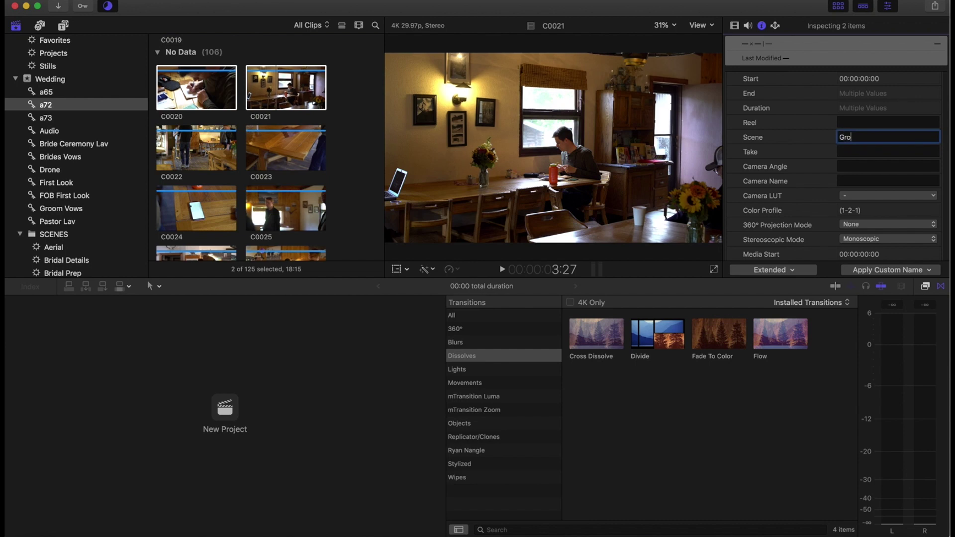
{"action": "key", "text": "Return"}
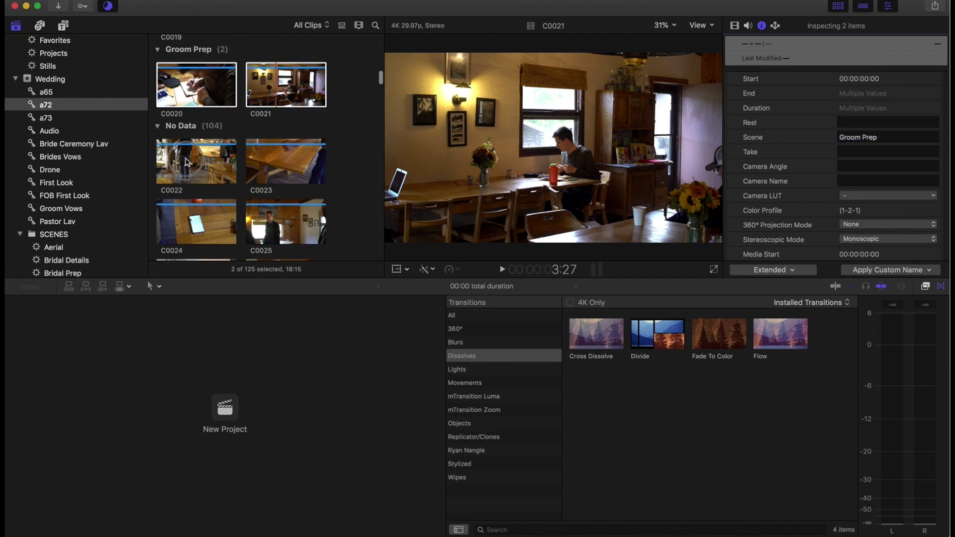
Set the scene of clips C0022 through C0029 to Est Shots-Reception.
{"action": "left_click", "coordinate": [189, 159]}
{"action": "scroll", "coordinate": [187, 162], "scroll_direction": "down", "scroll_amount": 5}
{"action": "scroll", "coordinate": [189, 157], "scroll_direction": "down", "scroll_amount": 5}
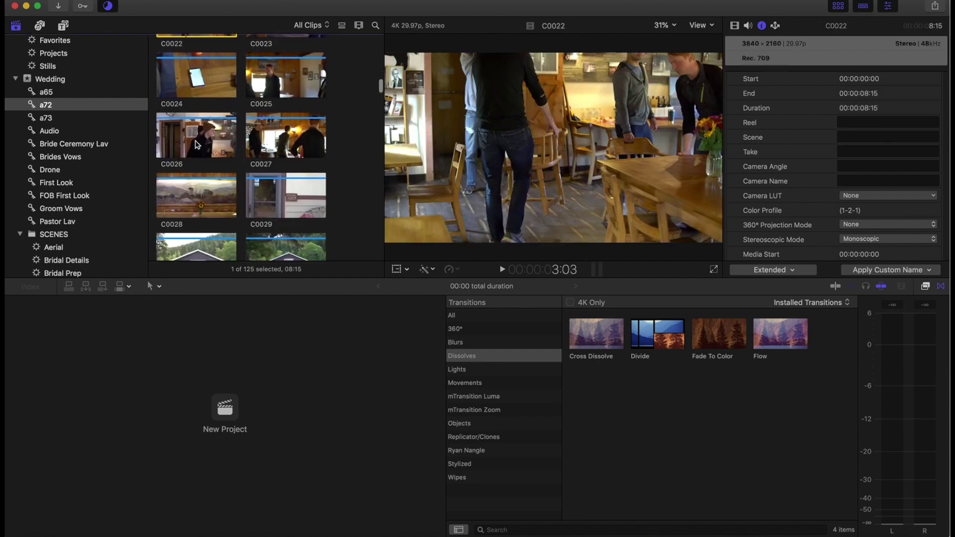
{"action": "scroll", "coordinate": [197, 145], "scroll_direction": "down", "scroll_amount": 1}
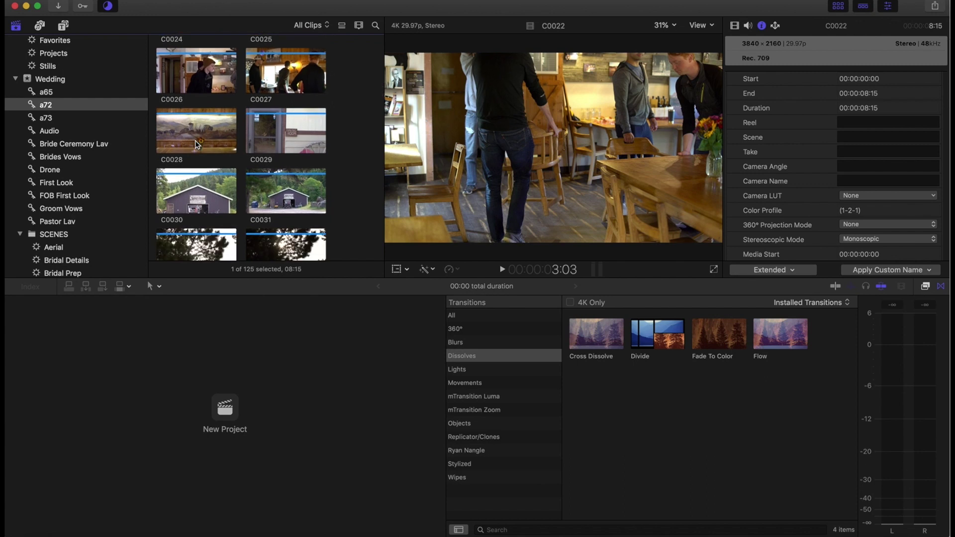
{"action": "left_click", "coordinate": [273, 137], "text": "shift"}
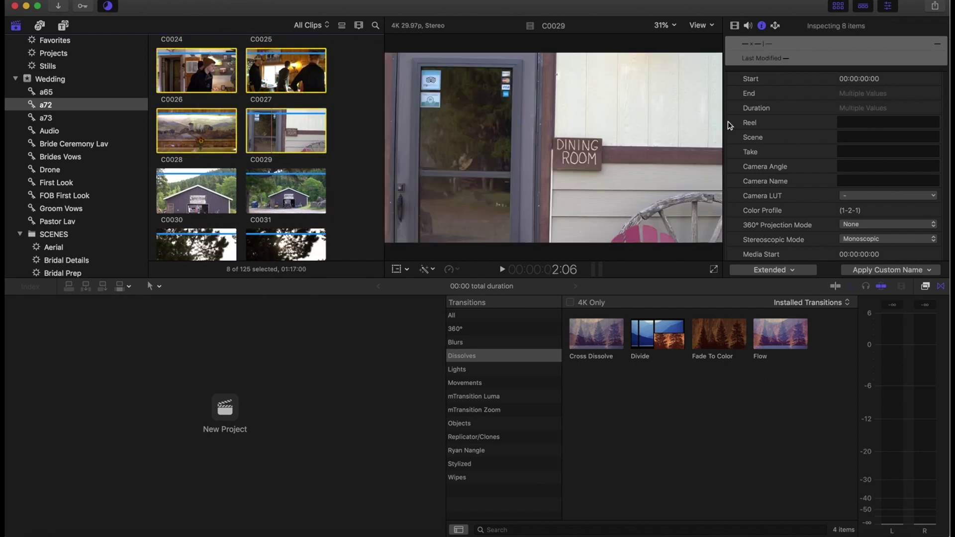
{"action": "left_click", "coordinate": [846, 137]}
{"action": "type", "text": "Est Shots-Reception"}
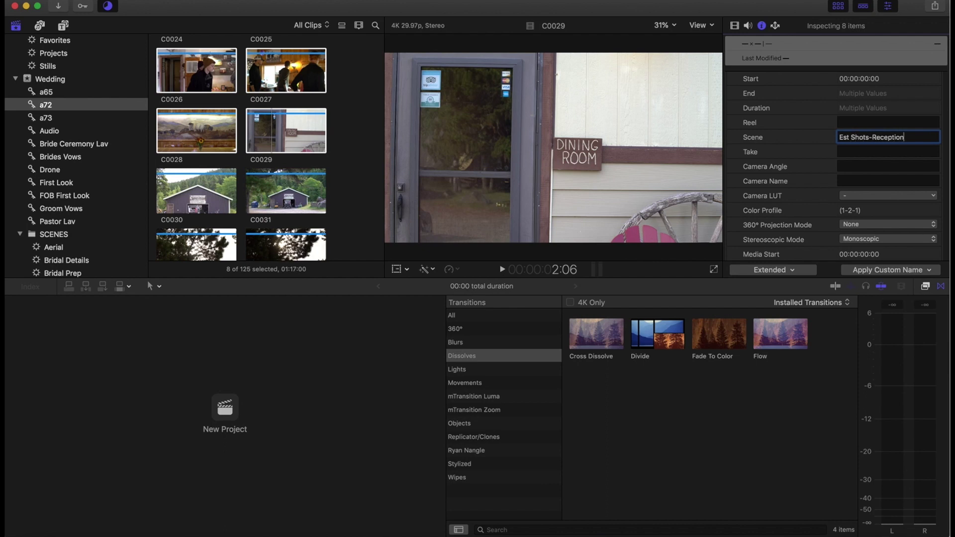
{"action": "key", "text": "Return"}
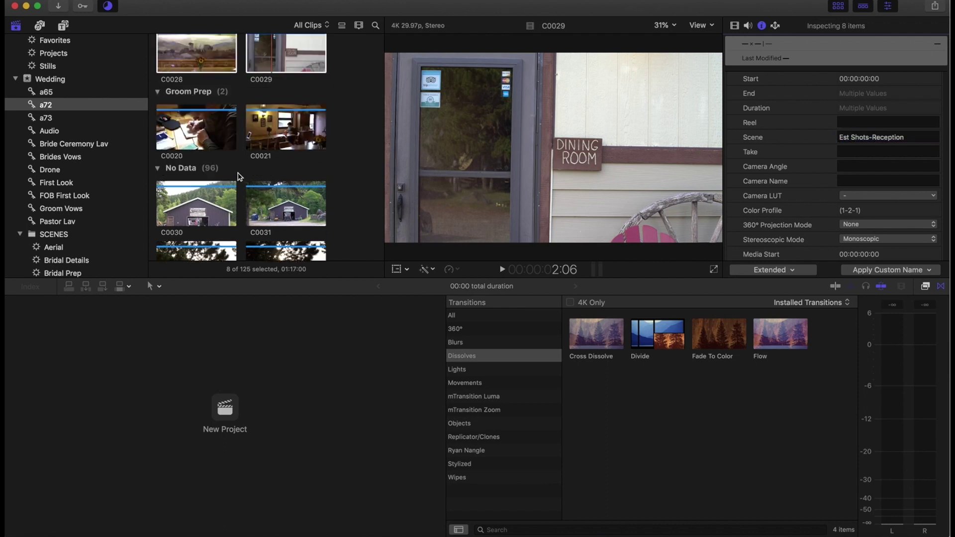
Set the scene of clips C0030 through C0040 to Venue.
{"action": "scroll", "coordinate": [196, 164], "scroll_direction": "down", "scroll_amount": 2}
{"action": "left_click", "coordinate": [195, 164]}
{"action": "scroll", "coordinate": [195, 164], "scroll_direction": "down", "scroll_amount": 3}
{"action": "scroll", "coordinate": [195, 165], "scroll_direction": "down", "scroll_amount": 1}
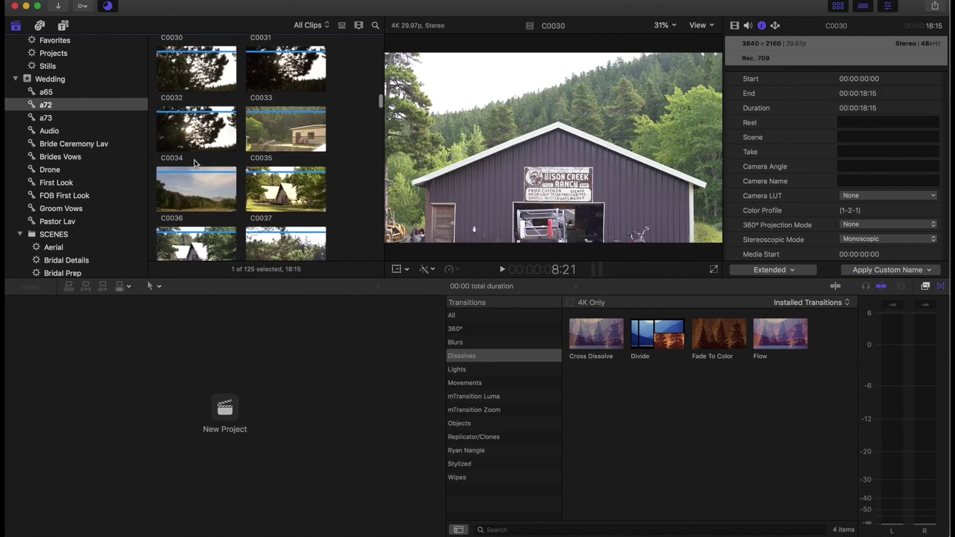
{"action": "scroll", "coordinate": [195, 163], "scroll_direction": "down", "scroll_amount": 5}
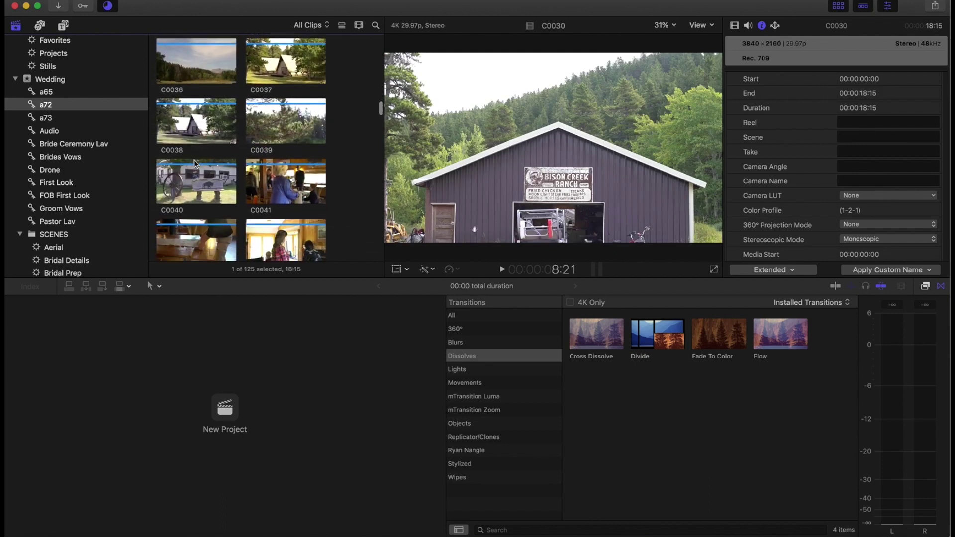
{"action": "left_click", "coordinate": [196, 164], "text": "shift"}
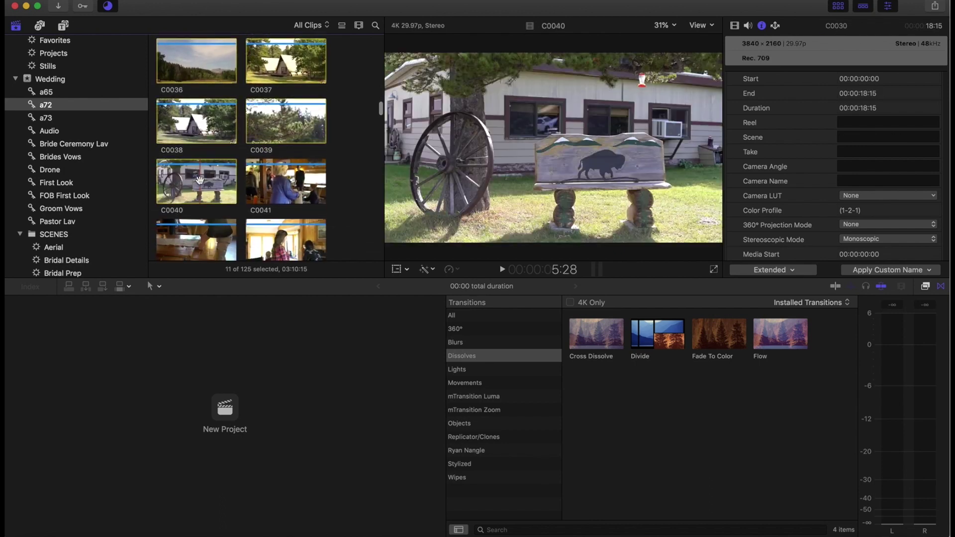
{"action": "left_click", "coordinate": [843, 136]}
{"action": "scroll", "coordinate": [230, 150], "scroll_direction": "down", "scroll_amount": 10}
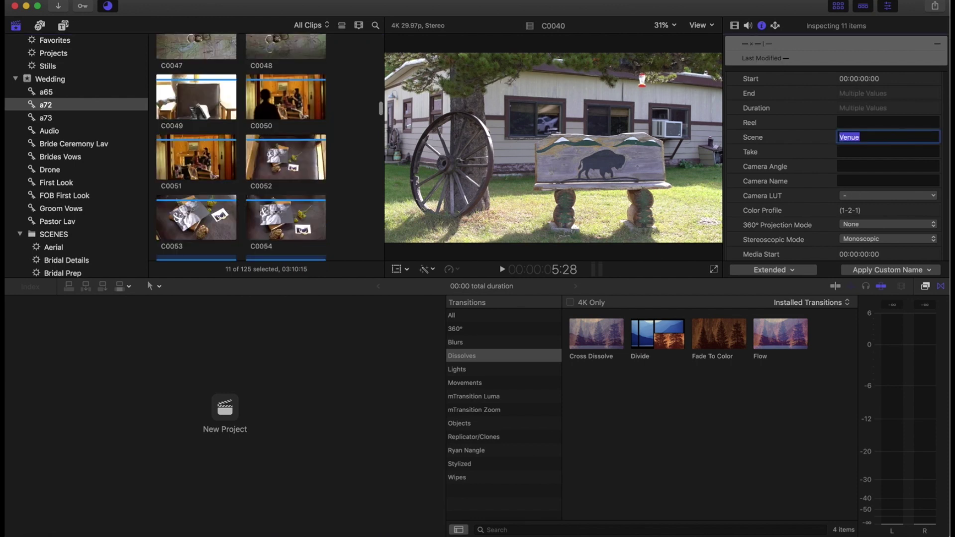
{"action": "key", "text": "Return"}
Review the clips regrouped by scene, then open the Bridal Prep scene collection.
{"action": "scroll", "coordinate": [241, 121], "scroll_direction": "up", "scroll_amount": 20}
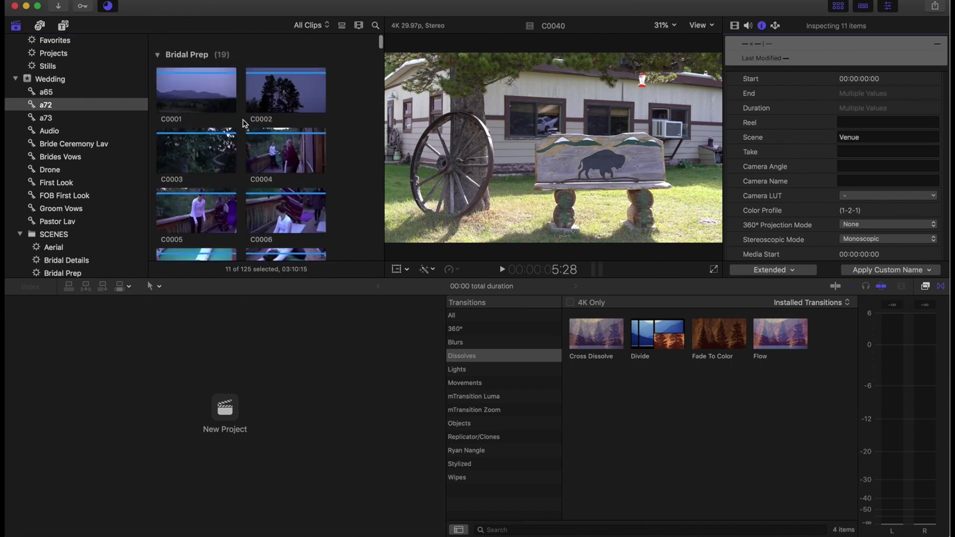
{"action": "scroll", "coordinate": [178, 47], "scroll_direction": "down", "scroll_amount": 8}
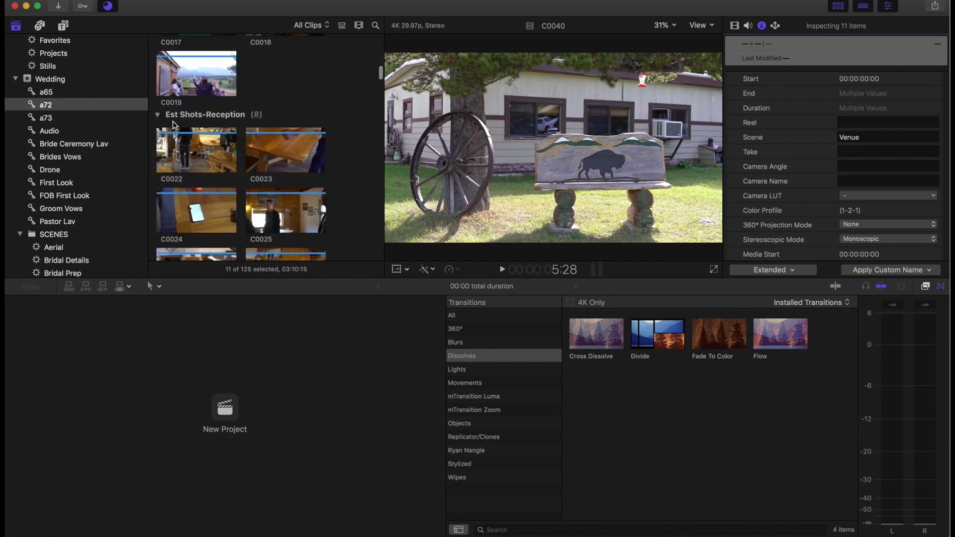
{"action": "scroll", "coordinate": [219, 124], "scroll_direction": "down", "scroll_amount": 5}
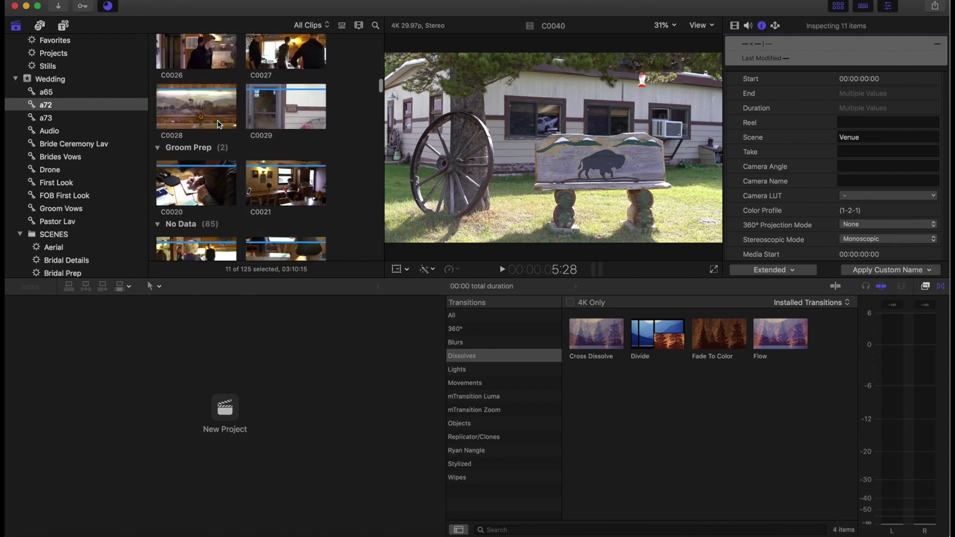
{"action": "scroll", "coordinate": [208, 148], "scroll_direction": "down", "scroll_amount": 3}
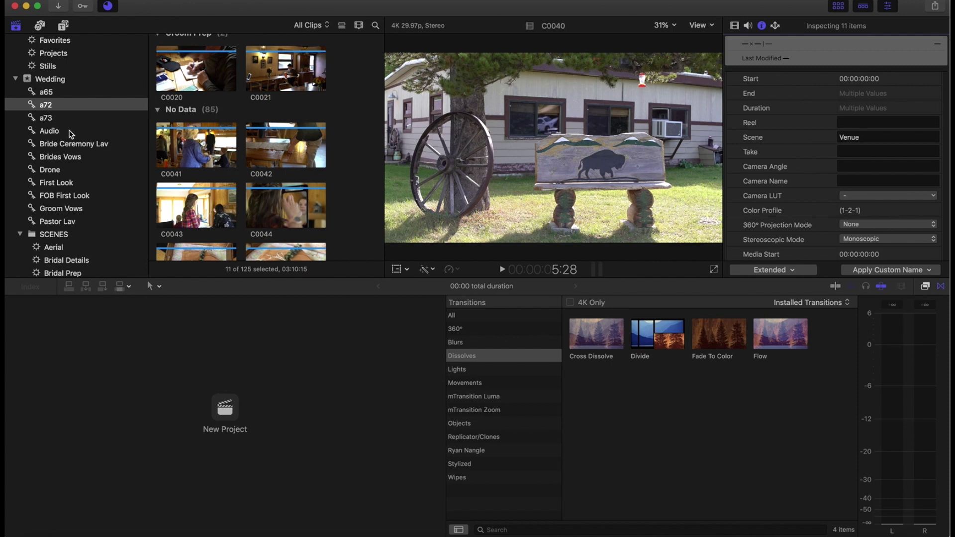
{"action": "scroll", "coordinate": [70, 134], "scroll_direction": "down", "scroll_amount": 10}
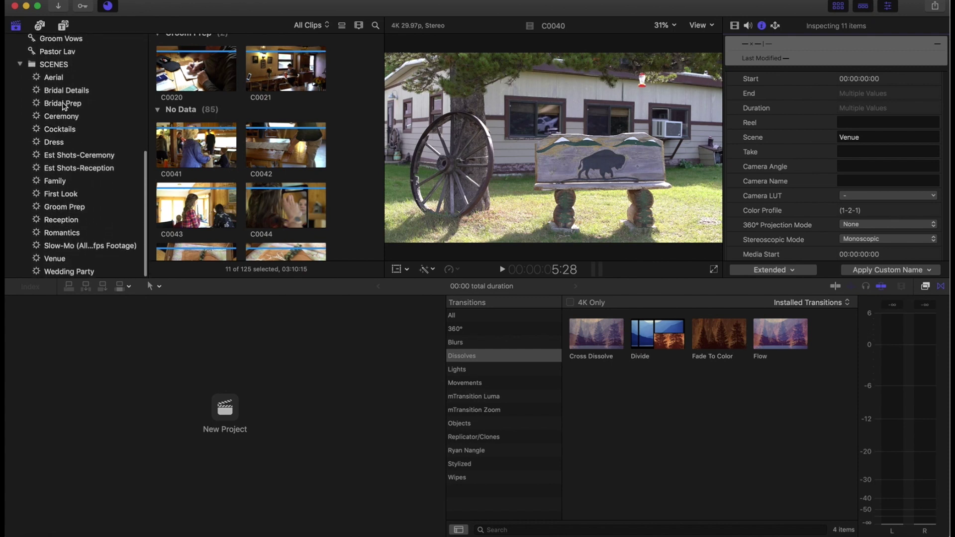
{"action": "left_click", "coordinate": [64, 105]}
Scroll through the Bridal Prep collection's 19 clips back up to C0001.
{"action": "scroll", "coordinate": [184, 148], "scroll_direction": "up", "scroll_amount": 2}
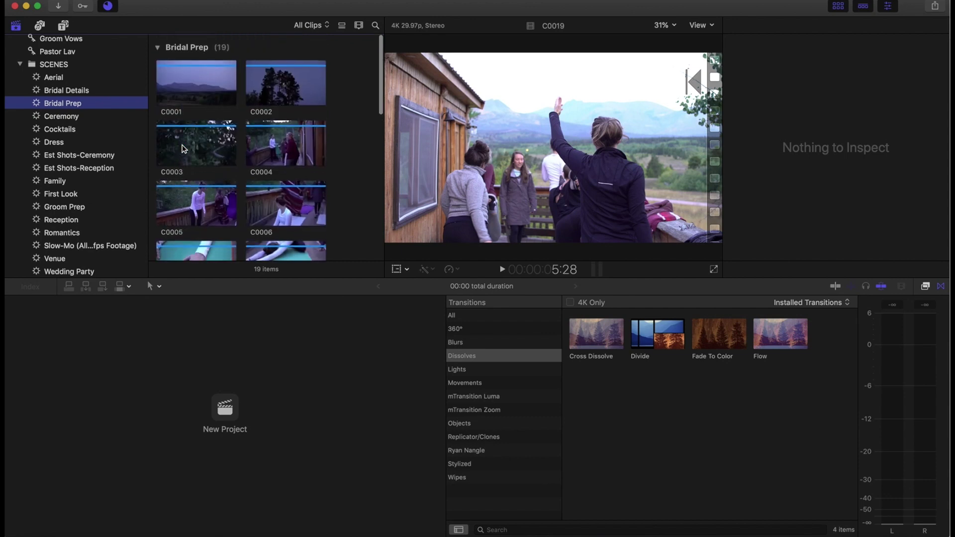
{"action": "scroll", "coordinate": [184, 148], "scroll_direction": "down", "scroll_amount": 2}
{"action": "scroll", "coordinate": [72, 120], "scroll_direction": "up", "scroll_amount": 7}
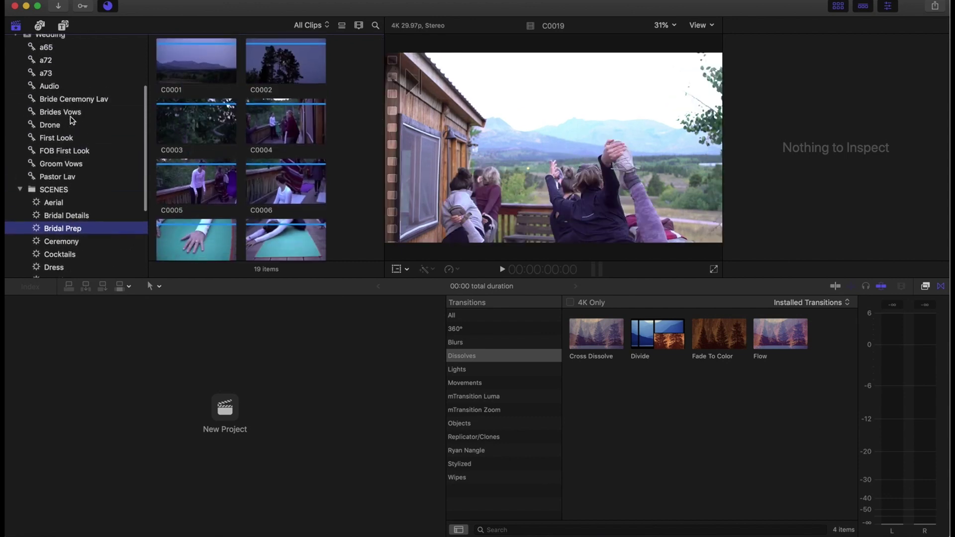
{"action": "scroll", "coordinate": [72, 120], "scroll_direction": "up", "scroll_amount": 1}
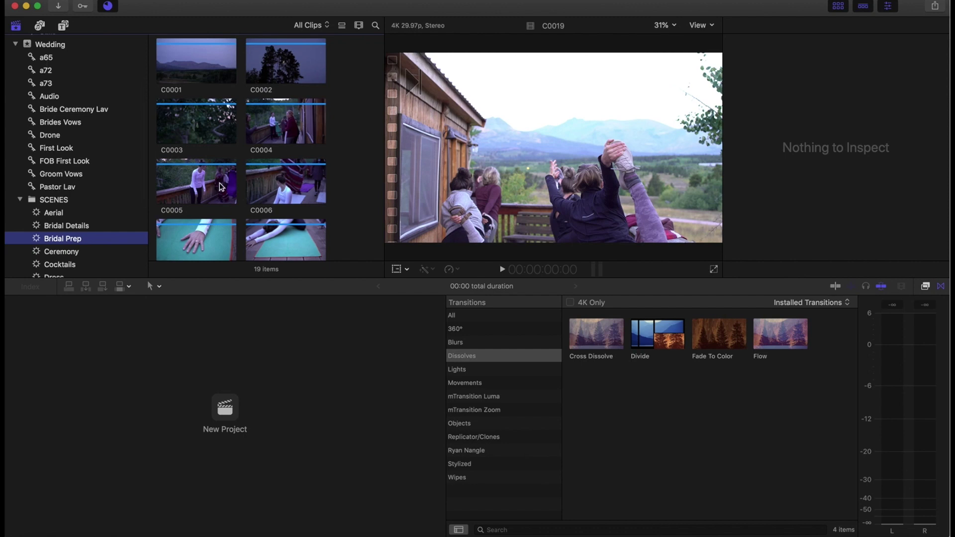
{"action": "scroll", "coordinate": [39, 110], "scroll_direction": "up", "scroll_amount": 5}
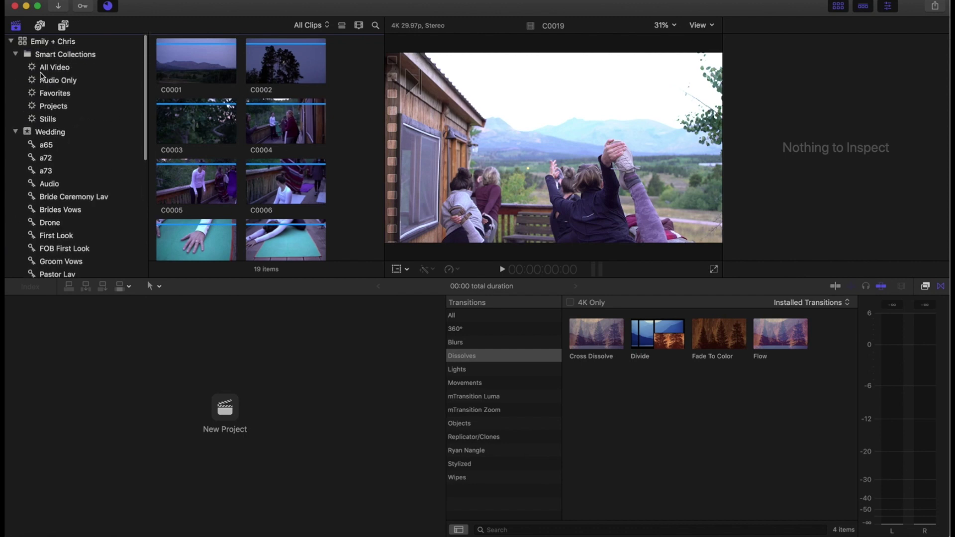
Browse all 275 Emily + Chris clips grouped by scene, then open the Aerial collection's 8 drone clips.
{"action": "left_click", "coordinate": [44, 42]}
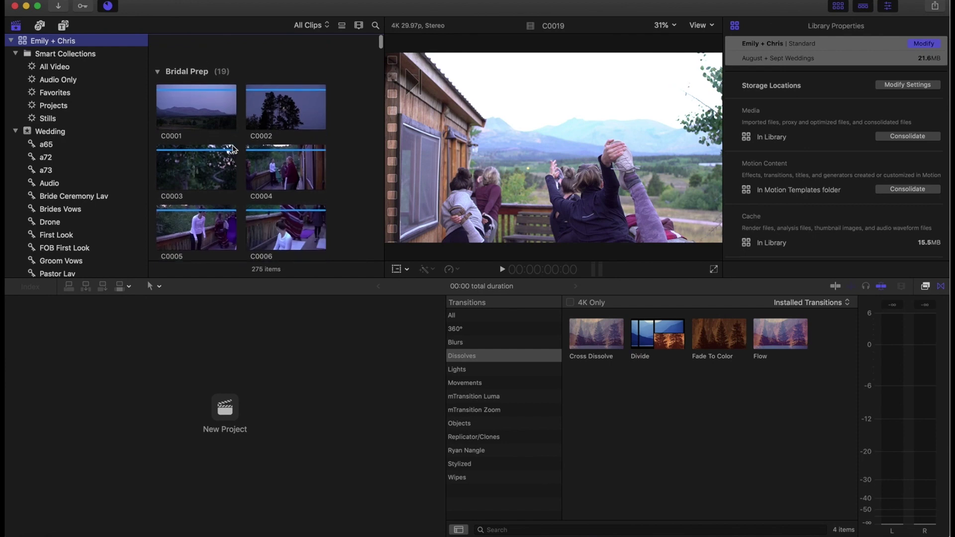
{"action": "scroll", "coordinate": [232, 149], "scroll_direction": "down", "scroll_amount": 2}
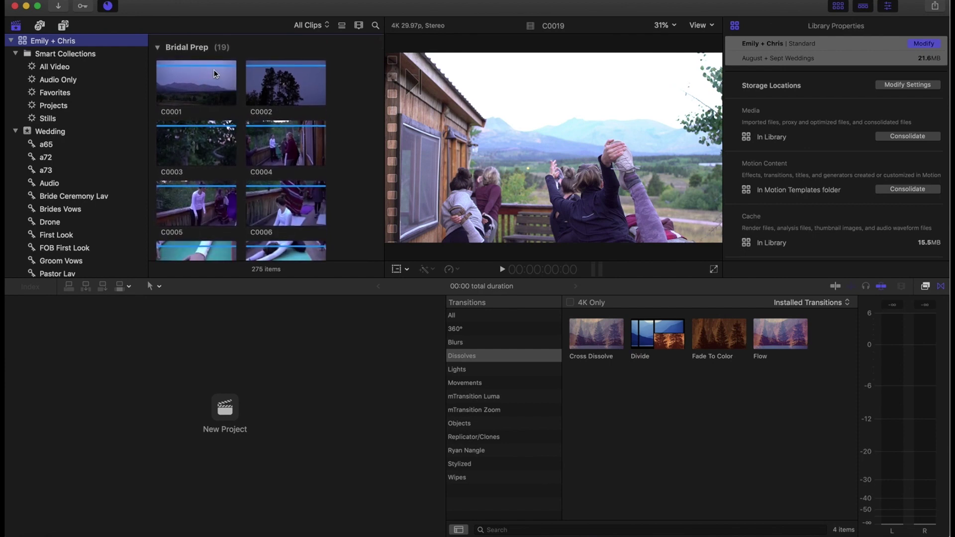
{"action": "scroll", "coordinate": [215, 74], "scroll_direction": "down", "scroll_amount": 10}
{"action": "scroll", "coordinate": [215, 74], "scroll_direction": "down", "scroll_amount": 4}
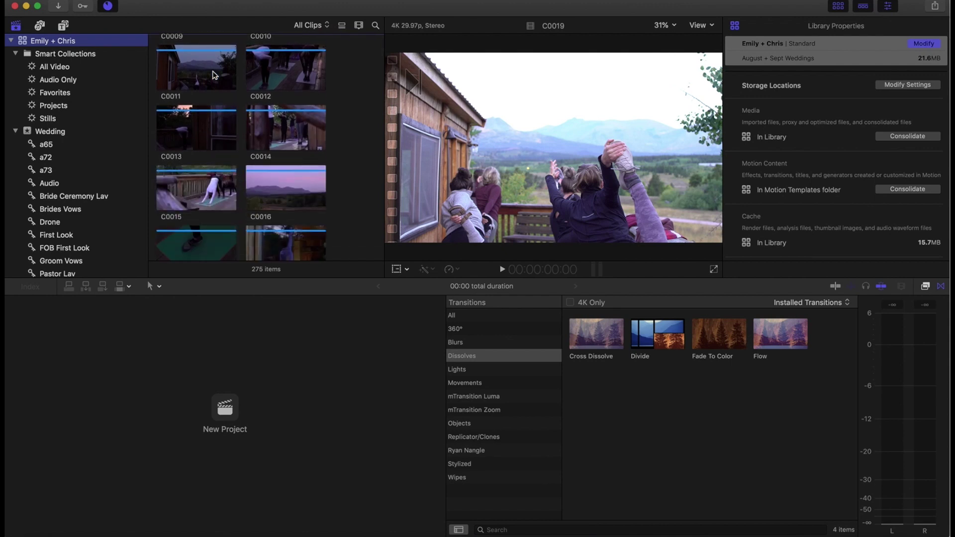
{"action": "scroll", "coordinate": [215, 75], "scroll_direction": "down", "scroll_amount": 10}
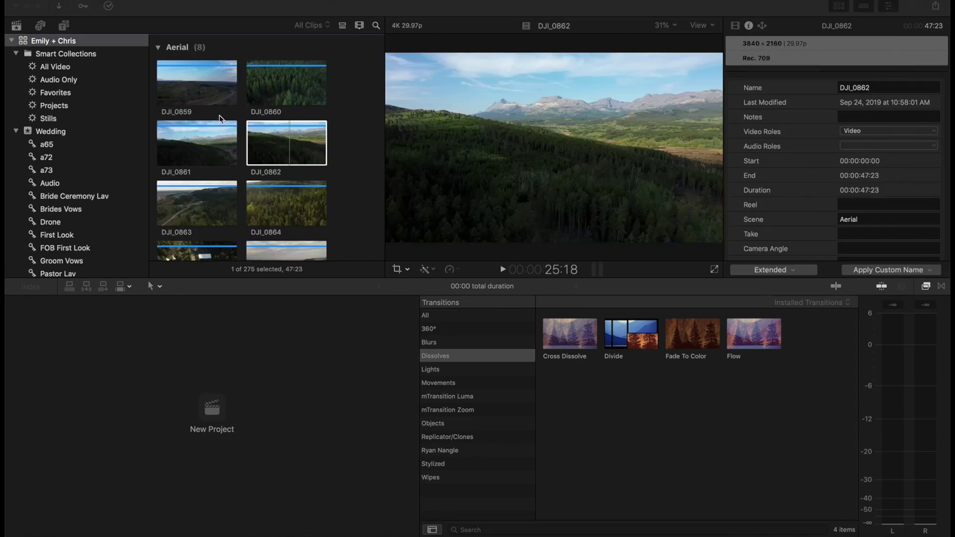
{"action": "scroll", "coordinate": [214, 124], "scroll_direction": "up", "scroll_amount": 3}
{"action": "scroll", "coordinate": [233, 81], "scroll_direction": "down", "scroll_amount": 5}
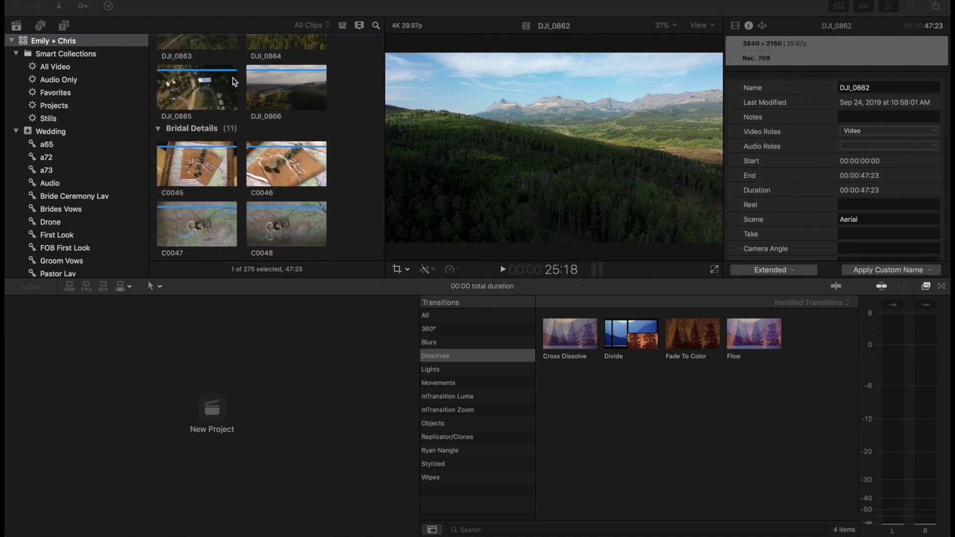
{"action": "scroll", "coordinate": [234, 141], "scroll_direction": "down", "scroll_amount": 10}
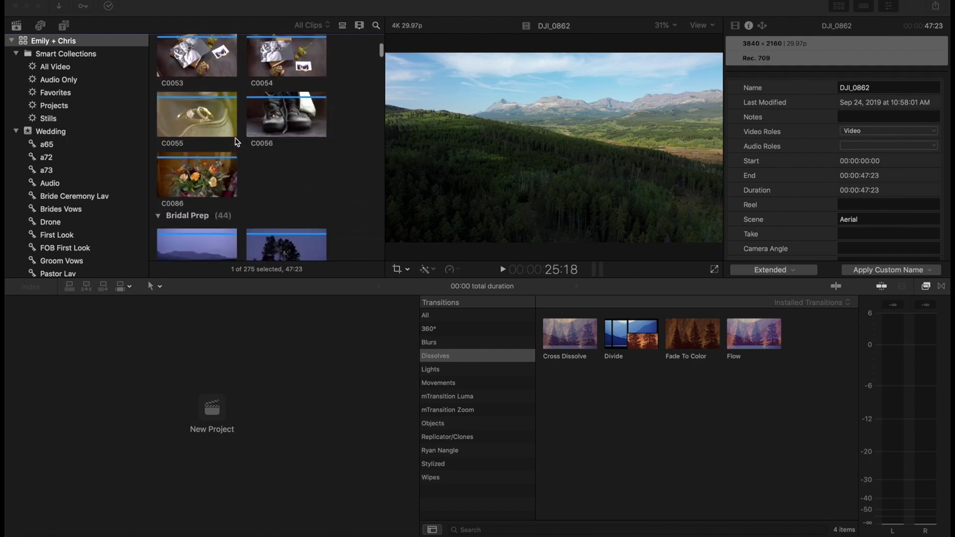
{"action": "scroll", "coordinate": [209, 125], "scroll_direction": "down", "scroll_amount": 10}
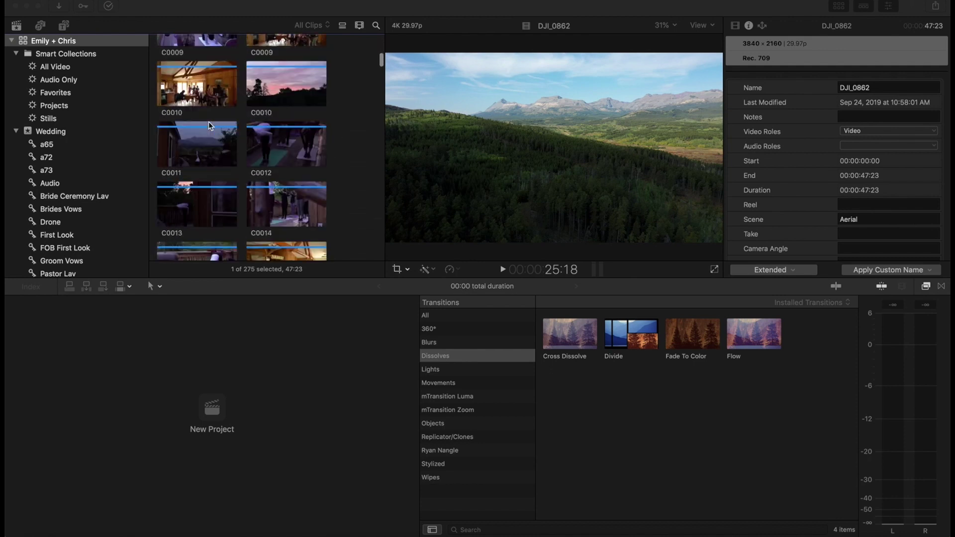
{"action": "scroll", "coordinate": [209, 125], "scroll_direction": "down", "scroll_amount": 3}
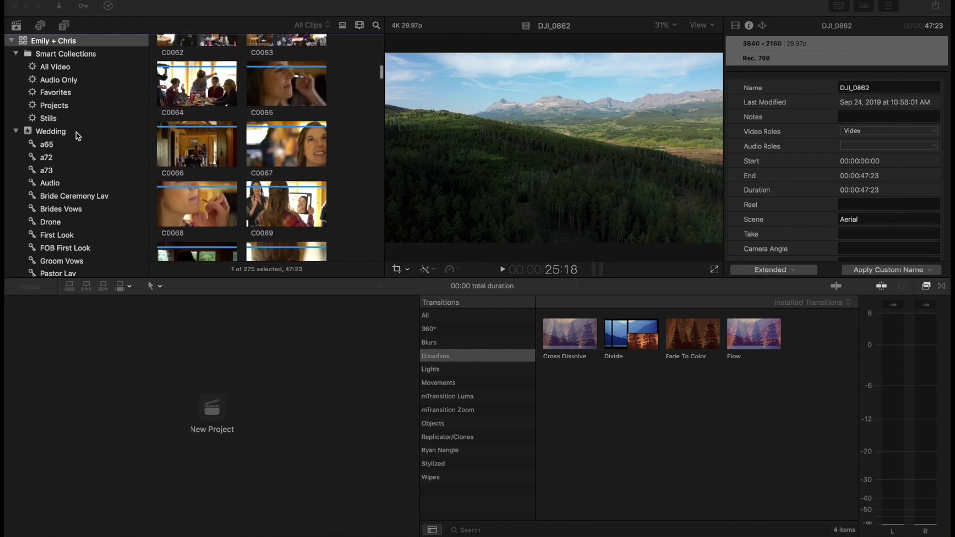
{"action": "scroll", "coordinate": [75, 150], "scroll_direction": "down", "scroll_amount": 10}
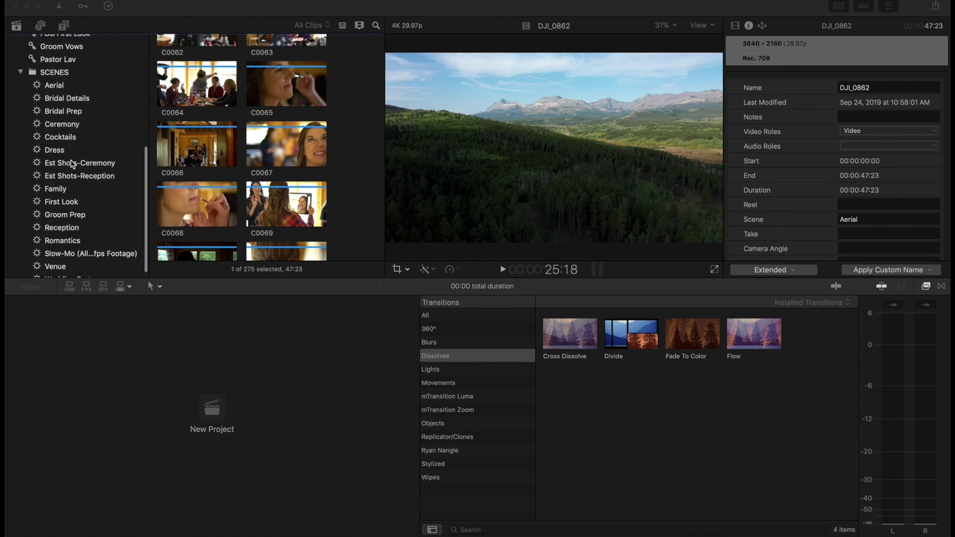
{"action": "scroll", "coordinate": [69, 159], "scroll_direction": "down", "scroll_amount": 1}
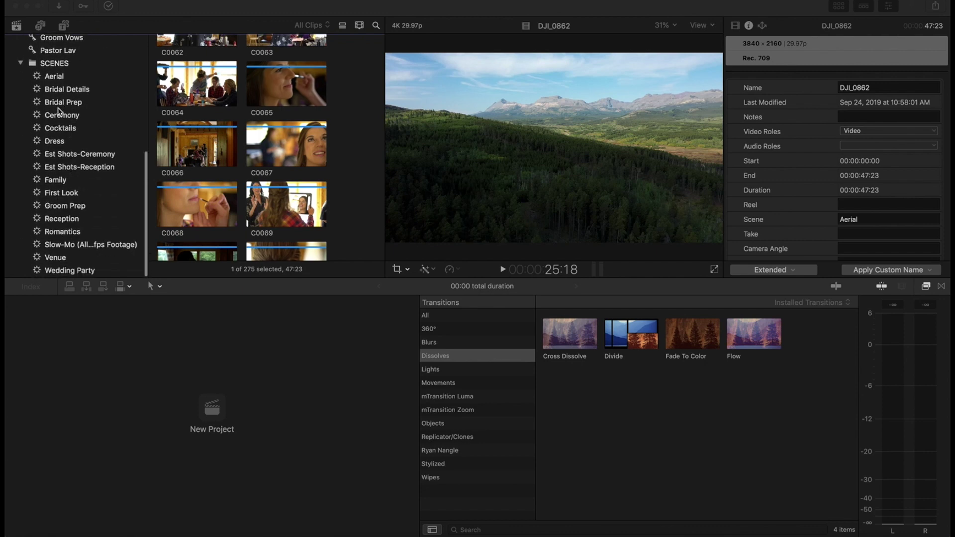
{"action": "left_click", "coordinate": [49, 78]}
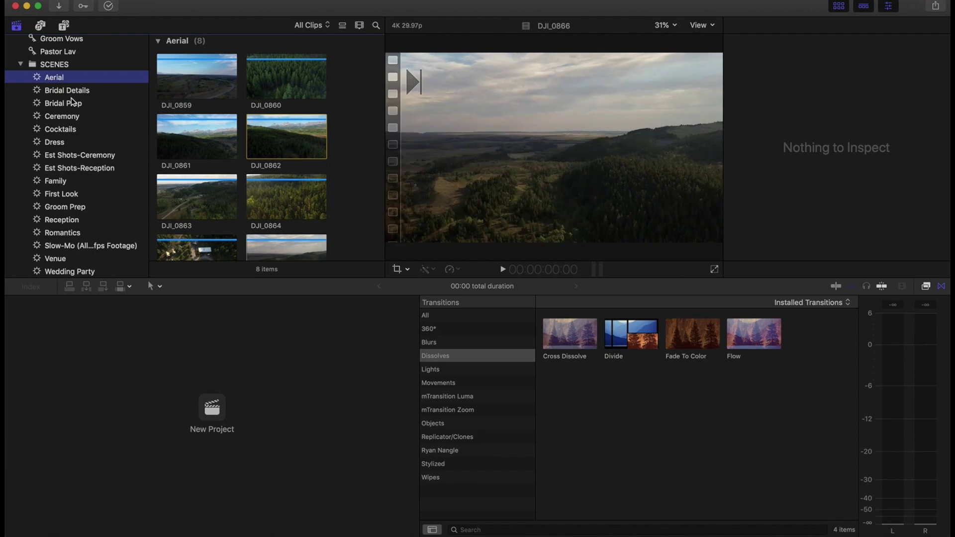
Browse the Bridal Details and Romantics scene clips, then bring up the a65 collection's 19 clips.
{"action": "left_click", "coordinate": [59, 95]}
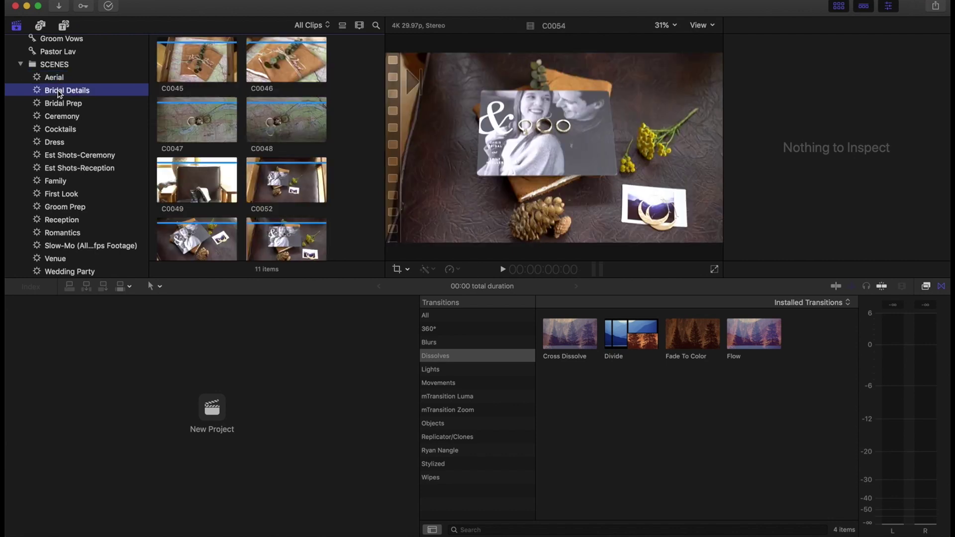
{"action": "left_click", "coordinate": [70, 234]}
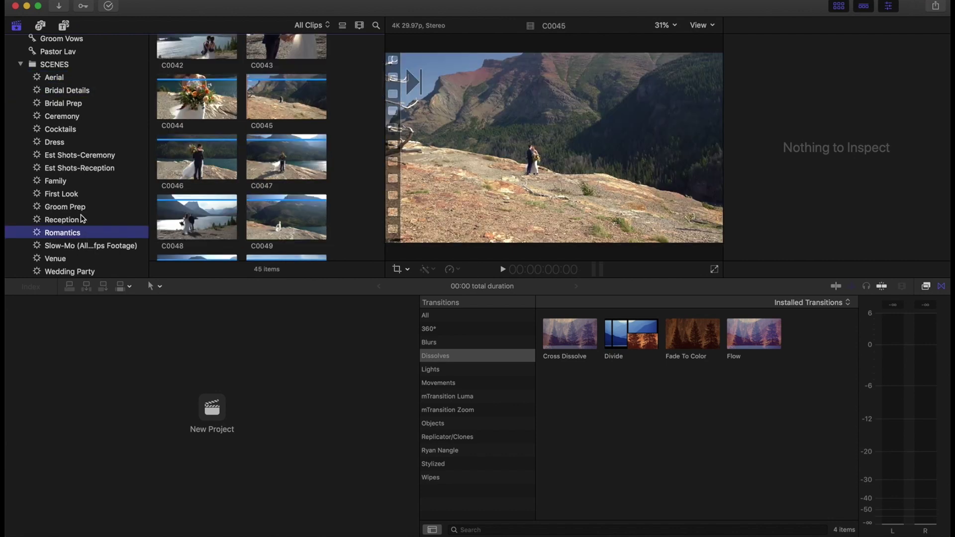
{"action": "scroll", "coordinate": [83, 219], "scroll_direction": "up", "scroll_amount": 3}
{"action": "scroll", "coordinate": [82, 219], "scroll_direction": "up", "scroll_amount": 4}
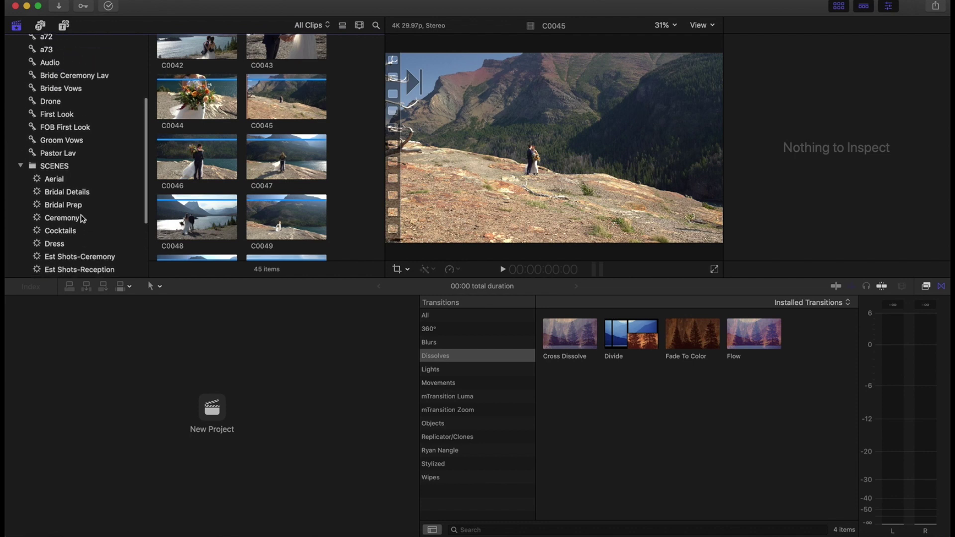
{"action": "scroll", "coordinate": [82, 219], "scroll_direction": "up", "scroll_amount": 3}
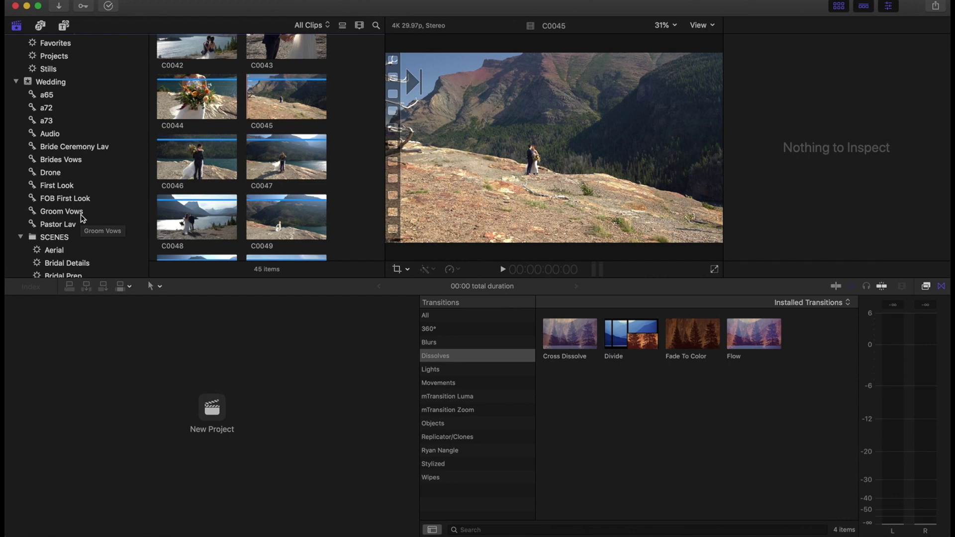
{"action": "left_click", "coordinate": [46, 95]}
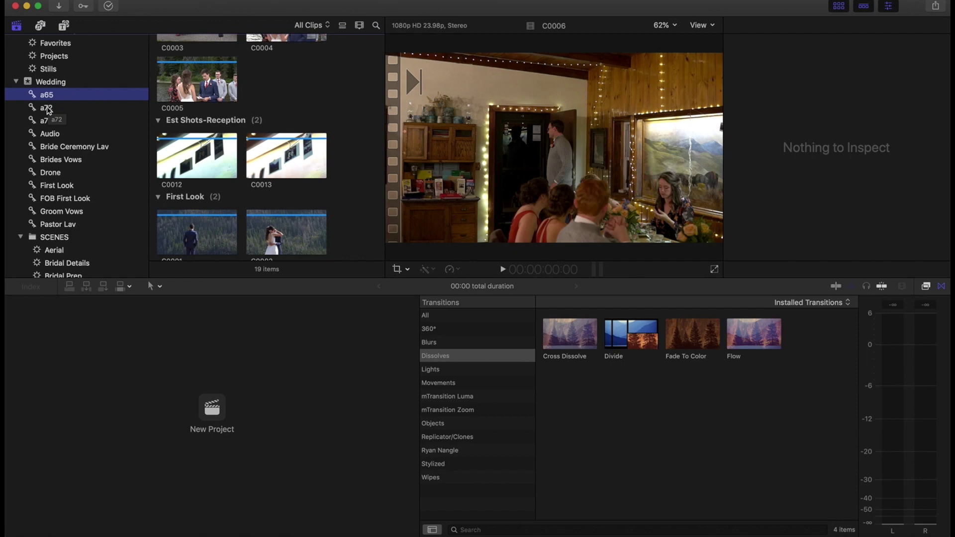
Look through the a72 camera collection, then the a73 collection's 98 clips.
{"action": "left_click", "coordinate": [48, 107]}
{"action": "left_click", "coordinate": [51, 122]}
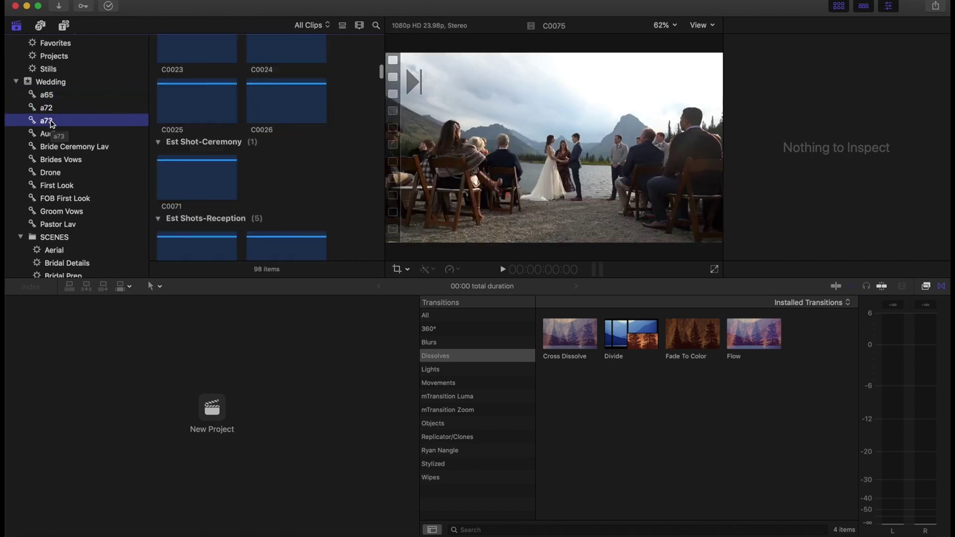
{"action": "scroll", "coordinate": [78, 164], "scroll_direction": "up", "scroll_amount": 3}
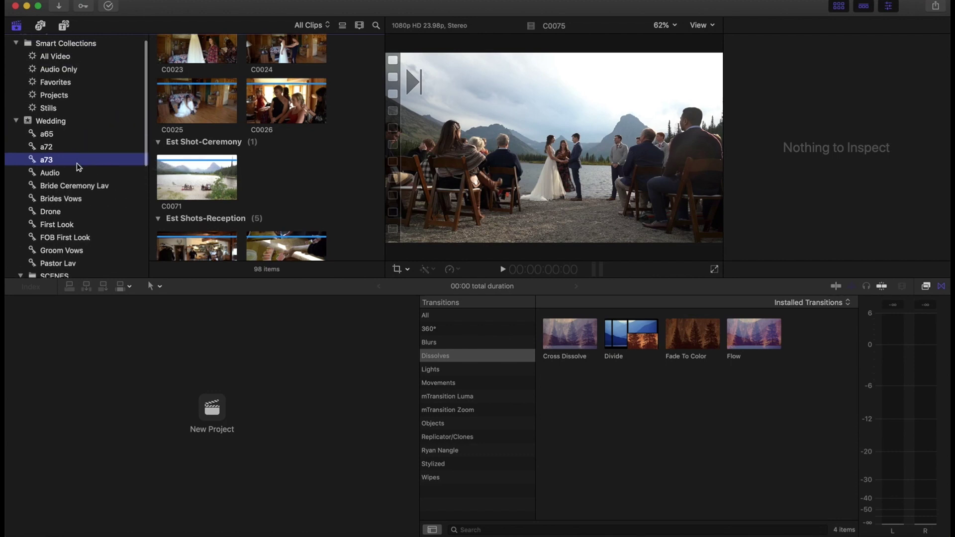
{"action": "scroll", "coordinate": [78, 168], "scroll_direction": "up", "scroll_amount": 1}
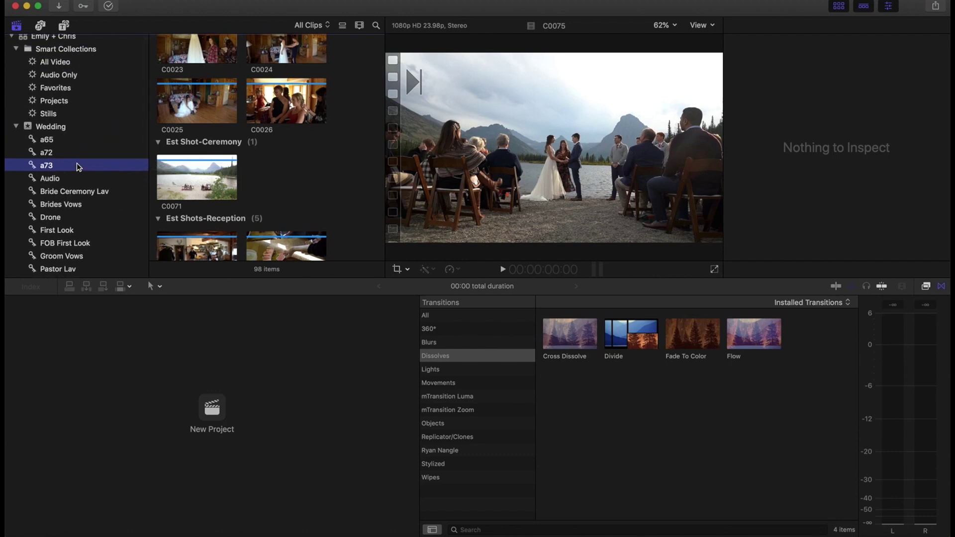
Open the Keyword Editor for clip C0075 and move it up and to the left.
{"action": "scroll", "coordinate": [96, 108], "scroll_direction": "up", "scroll_amount": 1}
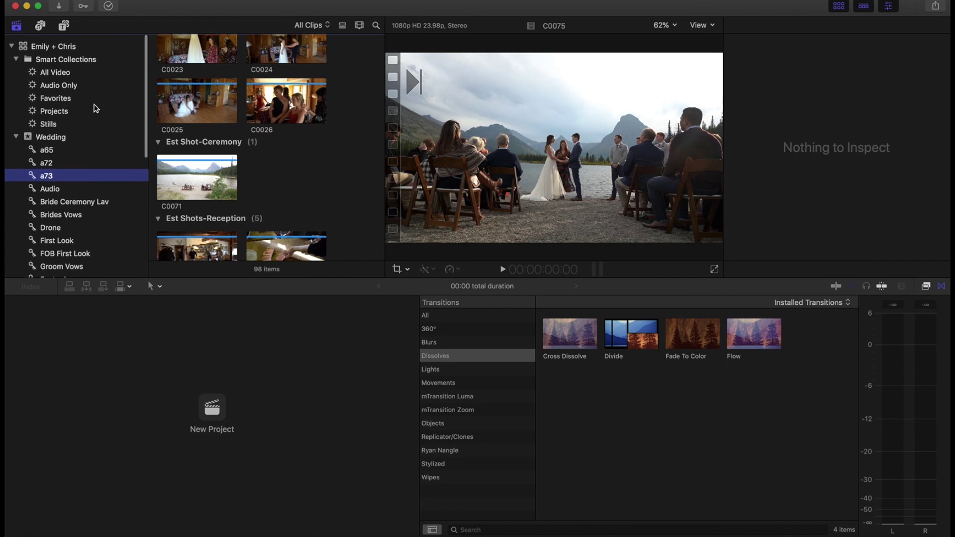
{"action": "scroll", "coordinate": [96, 109], "scroll_direction": "down", "scroll_amount": 1}
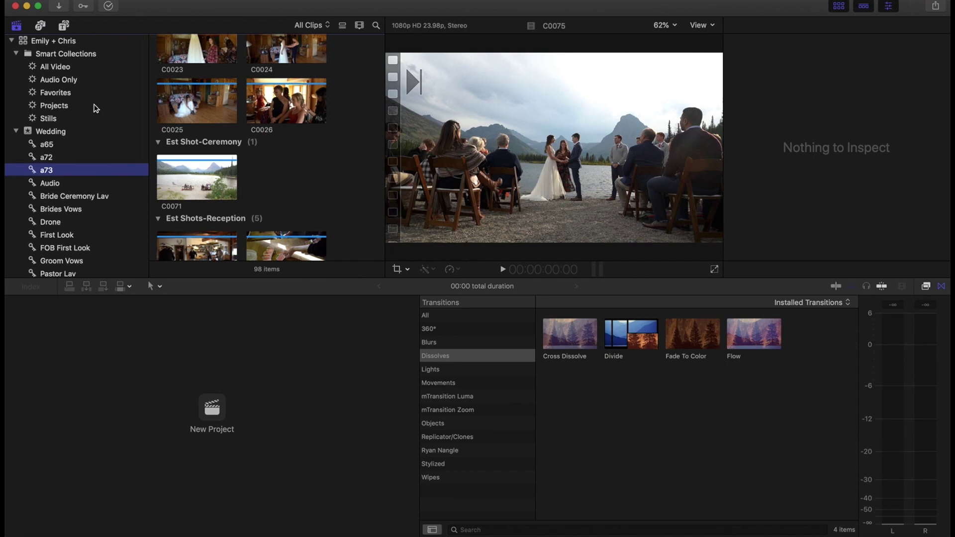
{"action": "left_click", "coordinate": [84, 10]}
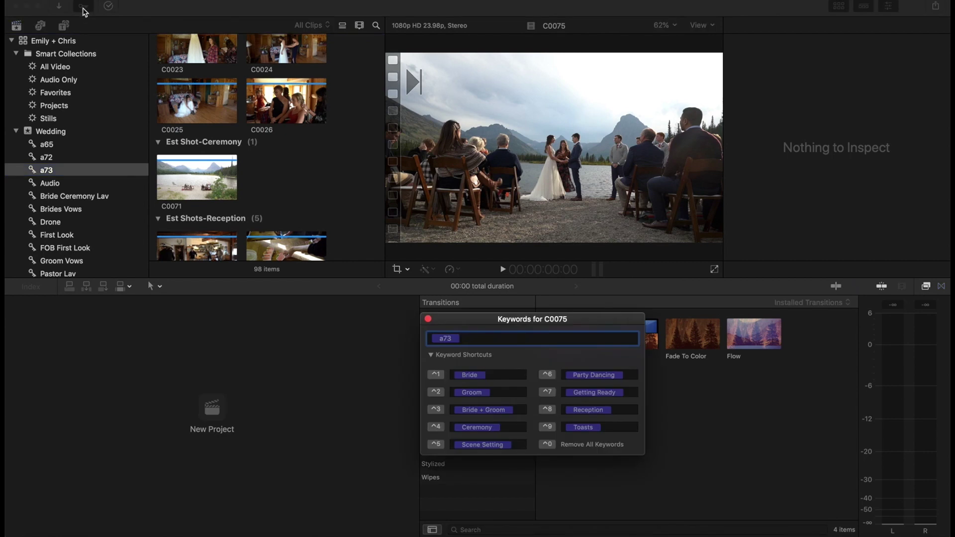
{"action": "left_click_drag", "start_coordinate": [464, 323], "coordinate": [318, 193]}
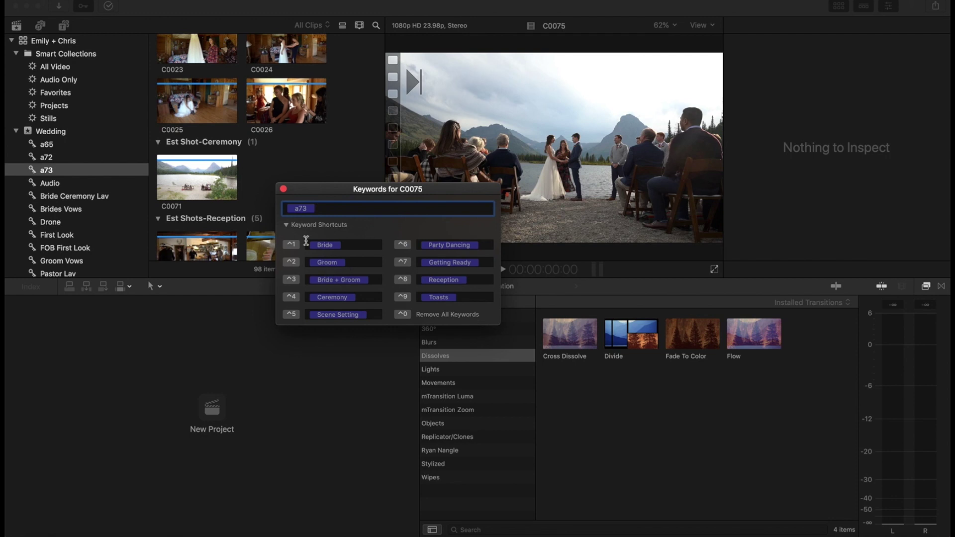
{"action": "scroll", "coordinate": [59, 134], "scroll_direction": "down", "scroll_amount": 5}
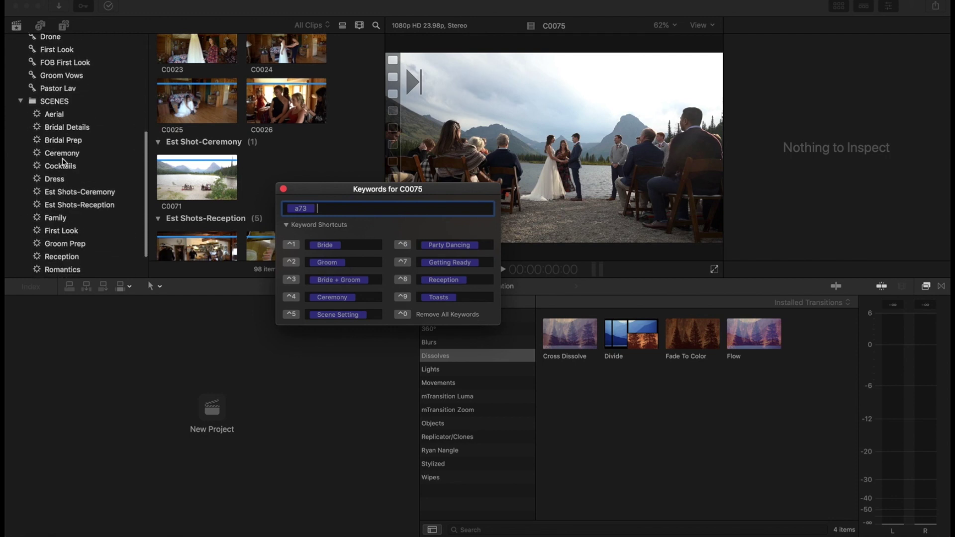
{"action": "left_click_drag", "start_coordinate": [321, 188], "coordinate": [297, 123]}
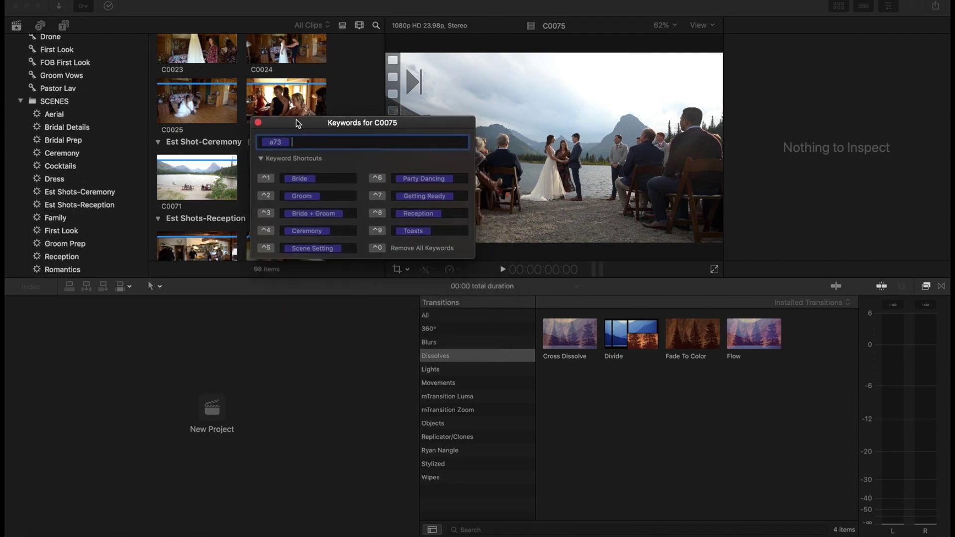
Replace the Groom keyword on the ^2 shortcut with venue.
{"action": "left_click", "coordinate": [328, 196]}
{"action": "key", "text": "BackSpace"}
{"action": "key", "text": "BackSpace"}
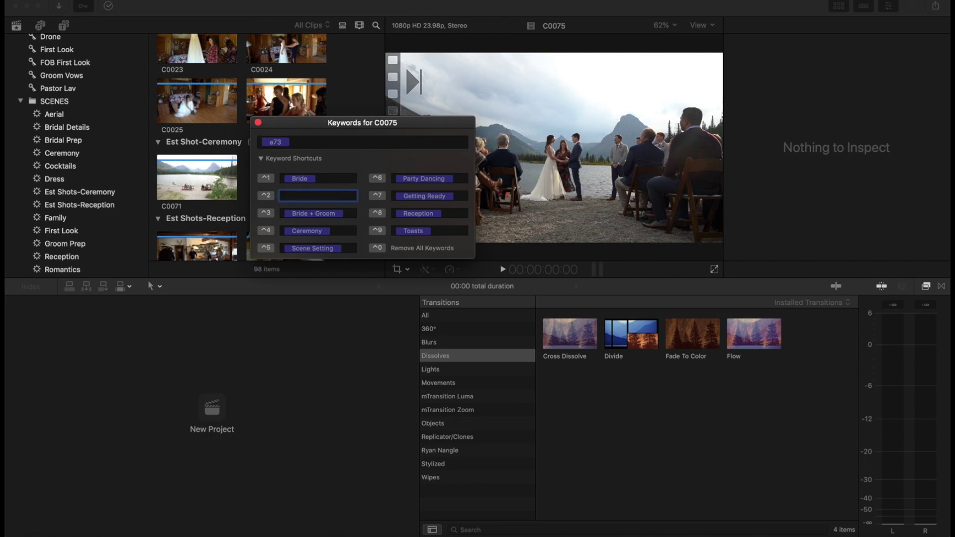
{"action": "type", "text": "venue"}
{"action": "key", "text": "Return"}
Select clip C0026, move the keywords window down, and close it.
{"action": "left_click", "coordinate": [289, 97]}
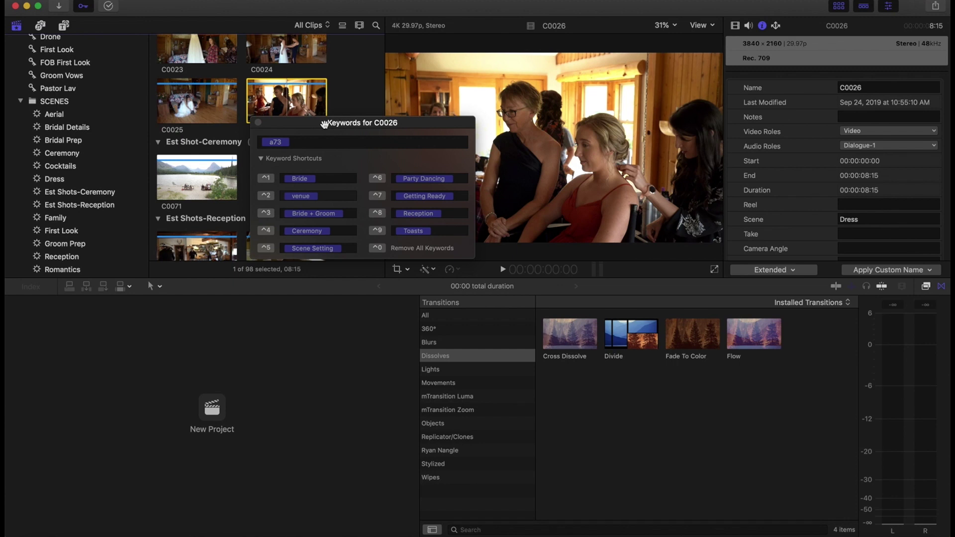
{"action": "left_click_drag", "start_coordinate": [325, 124], "coordinate": [347, 159]}
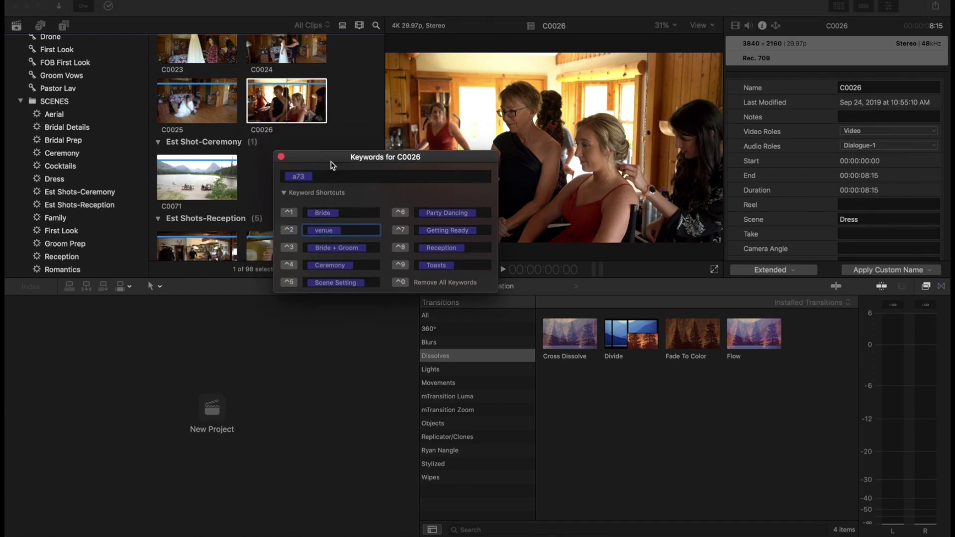
{"action": "left_click_drag", "start_coordinate": [333, 158], "coordinate": [404, 277]}
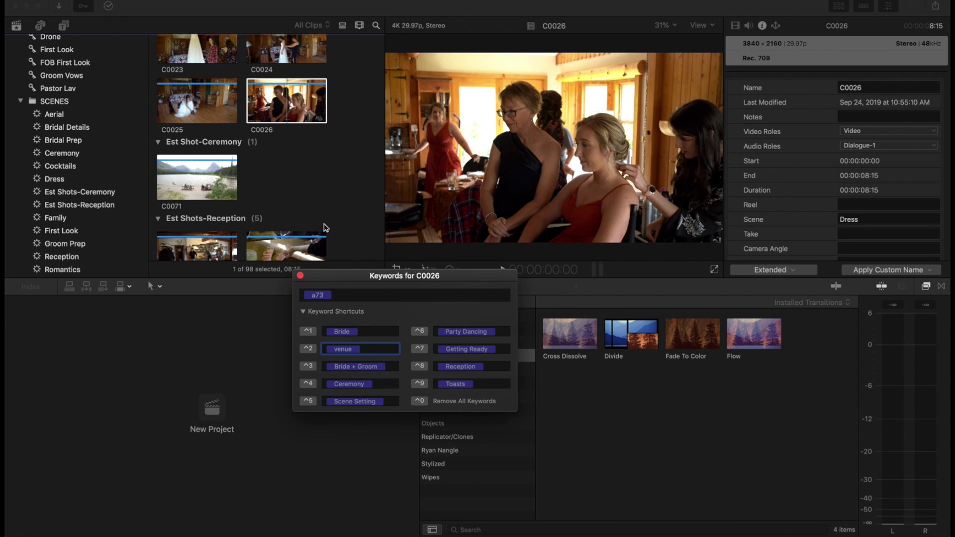
{"action": "left_click", "coordinate": [300, 276]}
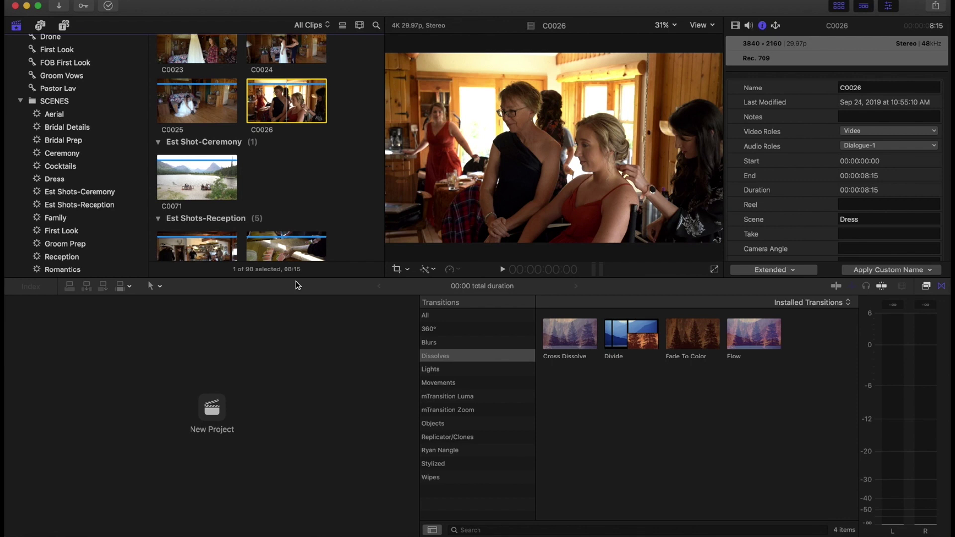
Select the Emily + Chris library to show its properties in the inspector.
{"action": "scroll", "coordinate": [50, 183], "scroll_direction": "down", "scroll_amount": 3}
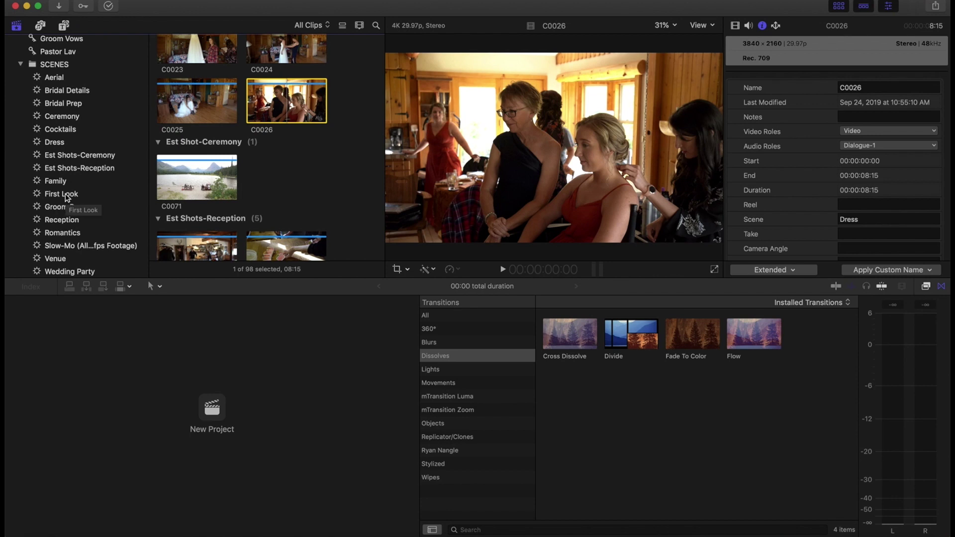
{"action": "scroll", "coordinate": [100, 179], "scroll_direction": "up", "scroll_amount": 10}
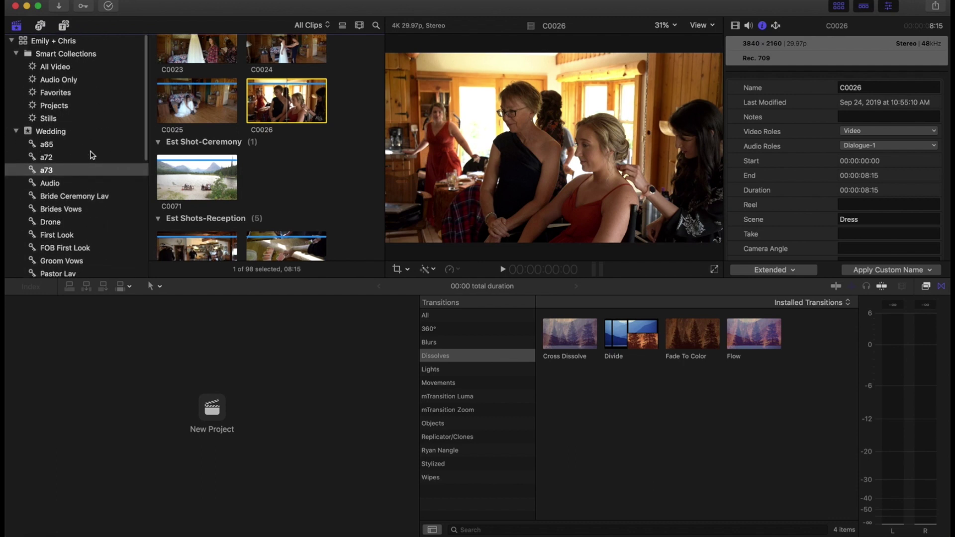
{"action": "left_click", "coordinate": [52, 43]}
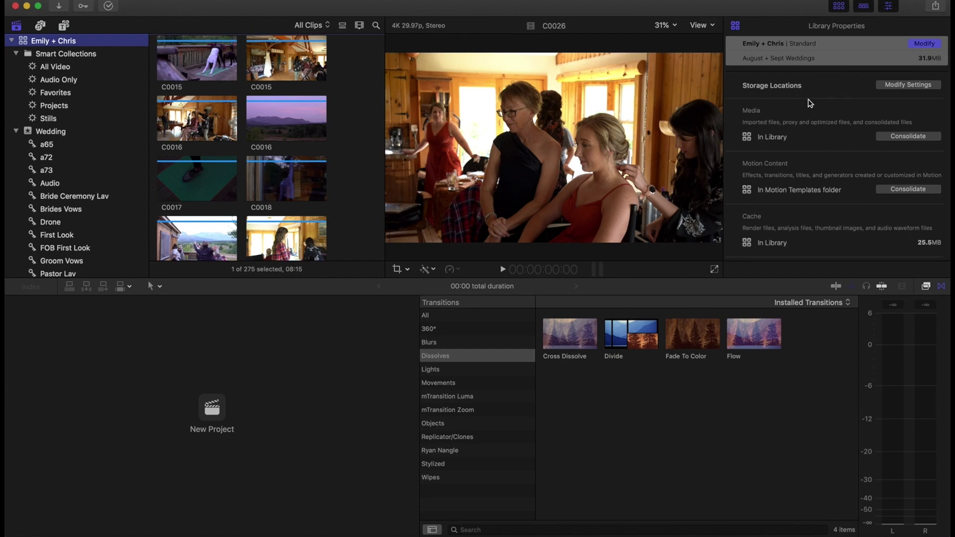
{"action": "scroll", "coordinate": [50, 103], "scroll_direction": "up", "scroll_amount": 1}
{"action": "scroll", "coordinate": [847, 127], "scroll_direction": "down", "scroll_amount": 2}
{"action": "scroll", "coordinate": [847, 131], "scroll_direction": "up", "scroll_amount": 2}
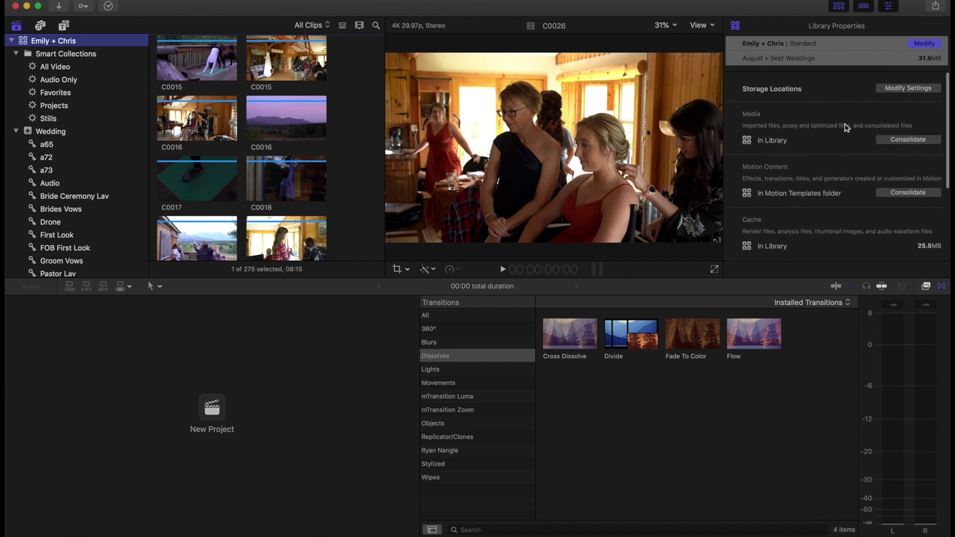
In the library's storage settings, choose a custom media location on the August + Sept Weddings drive.
{"action": "left_click", "coordinate": [894, 89]}
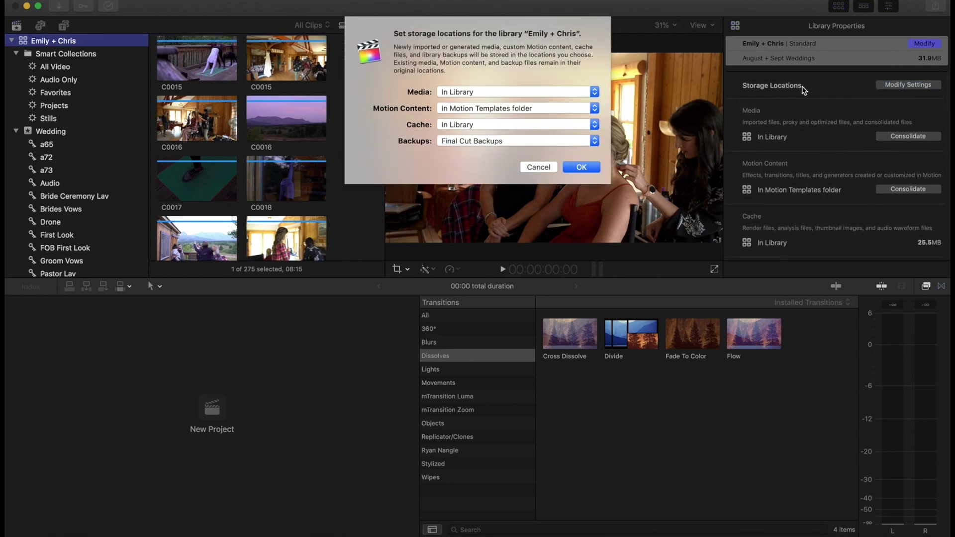
{"action": "left_click", "coordinate": [462, 92]}
{"action": "left_click", "coordinate": [465, 109]}
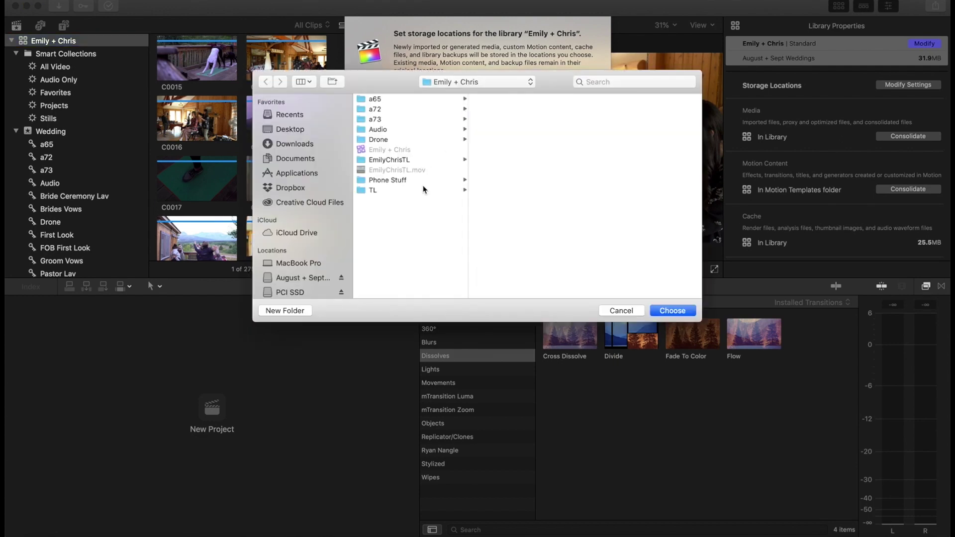
{"action": "scroll", "coordinate": [362, 237], "scroll_direction": "down", "scroll_amount": 1}
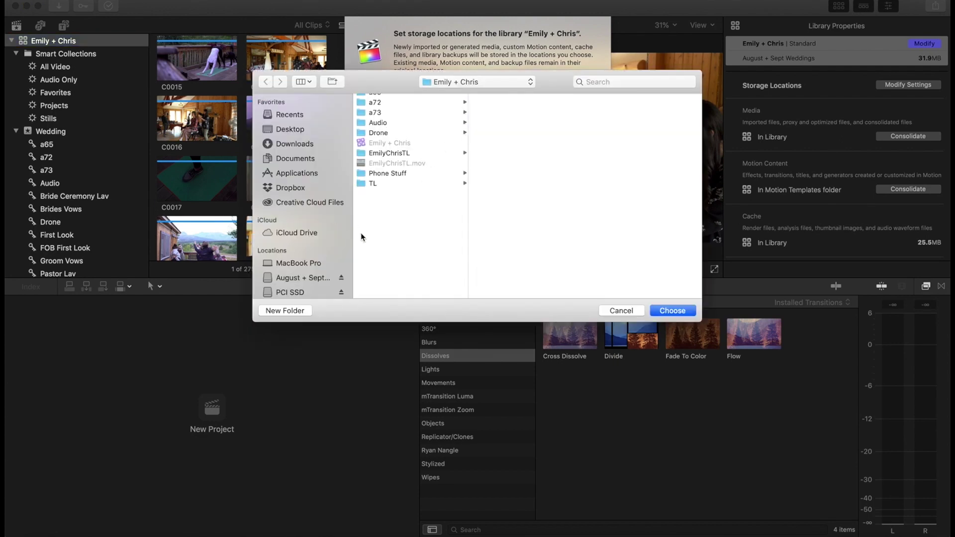
{"action": "left_click", "coordinate": [298, 278]}
Create a New Media folder on that drive and use it for media.
{"action": "left_click", "coordinate": [282, 313]}
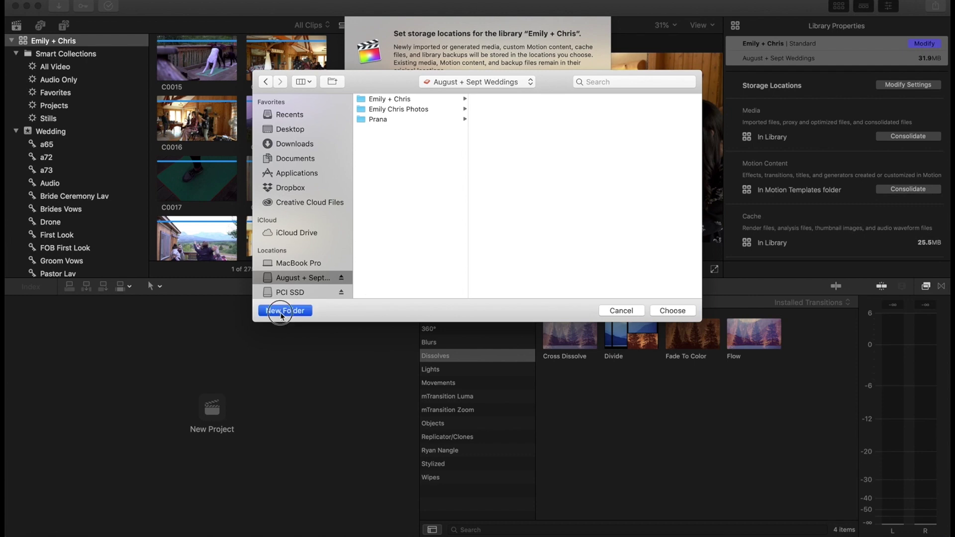
{"action": "type", "text": "New Media"}
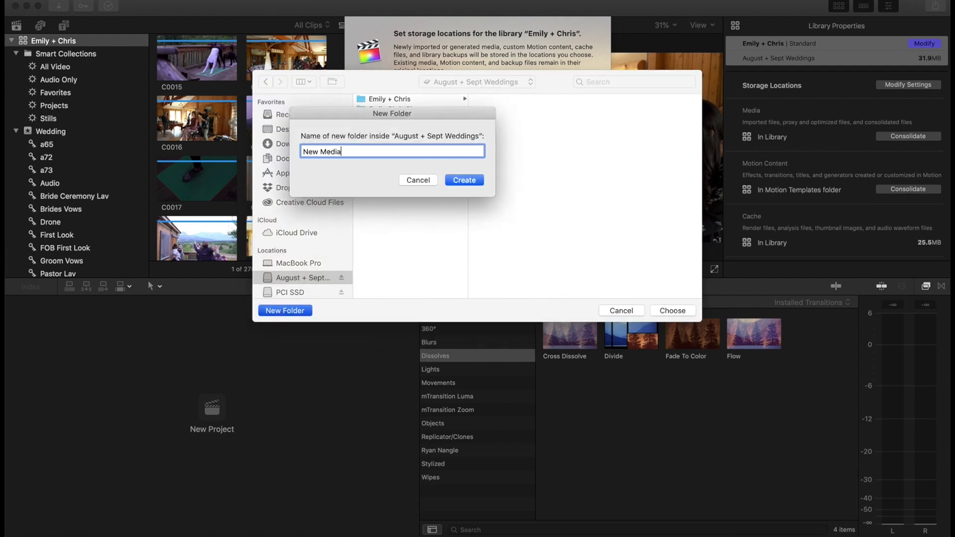
{"action": "key", "text": "Return"}
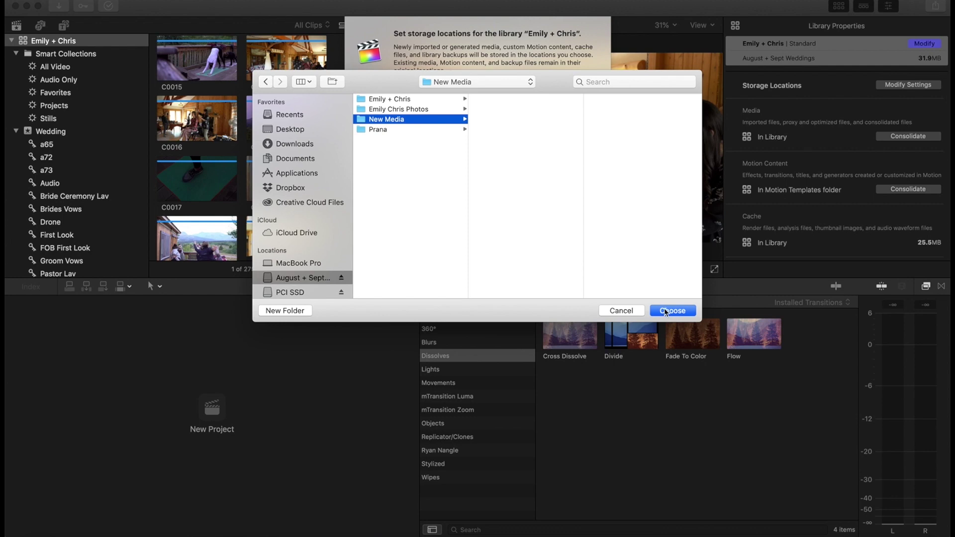
{"action": "left_click", "coordinate": [668, 311]}
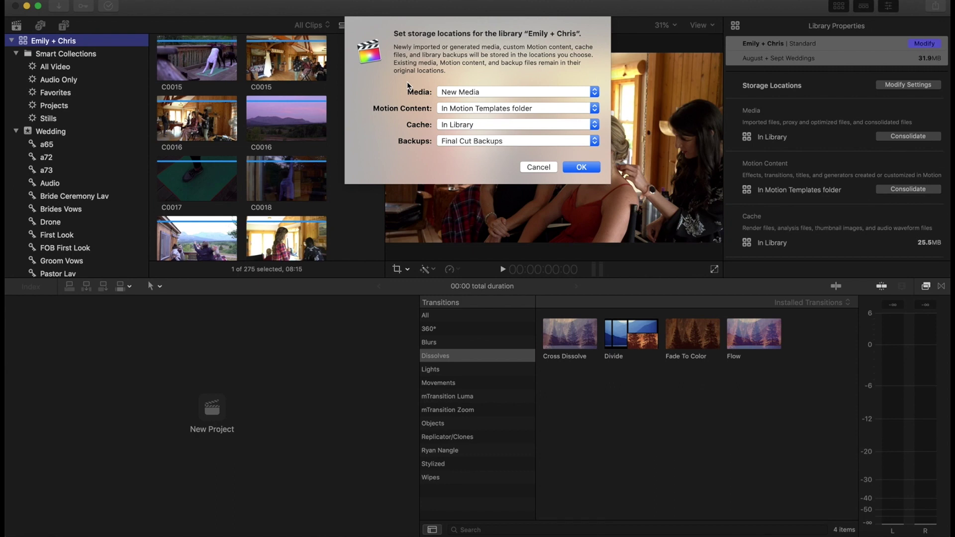
{"action": "left_click", "coordinate": [460, 128]}
Create a Cache folder on the August + Sept Weddings drive for the cache and confirm the storage settings.
{"action": "left_click", "coordinate": [460, 139]}
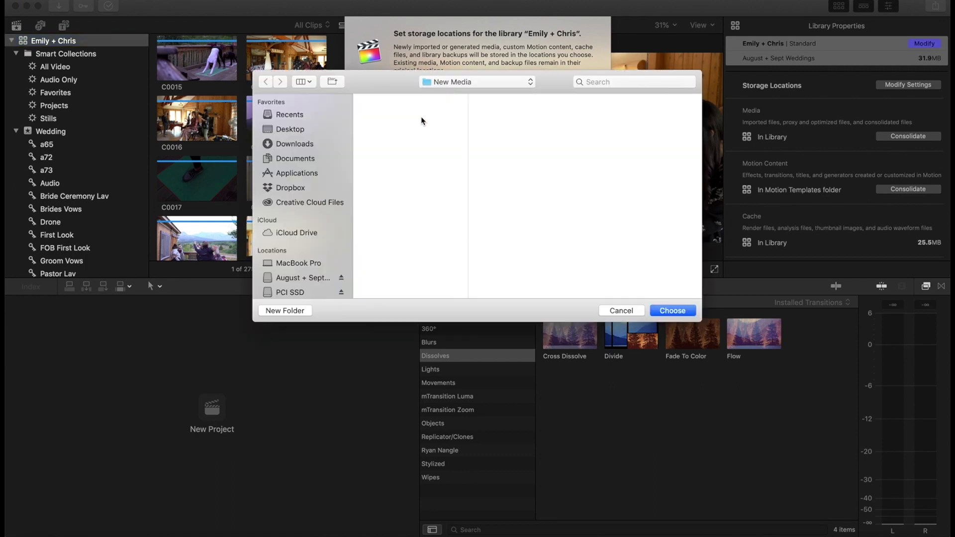
{"action": "left_click", "coordinate": [296, 280]}
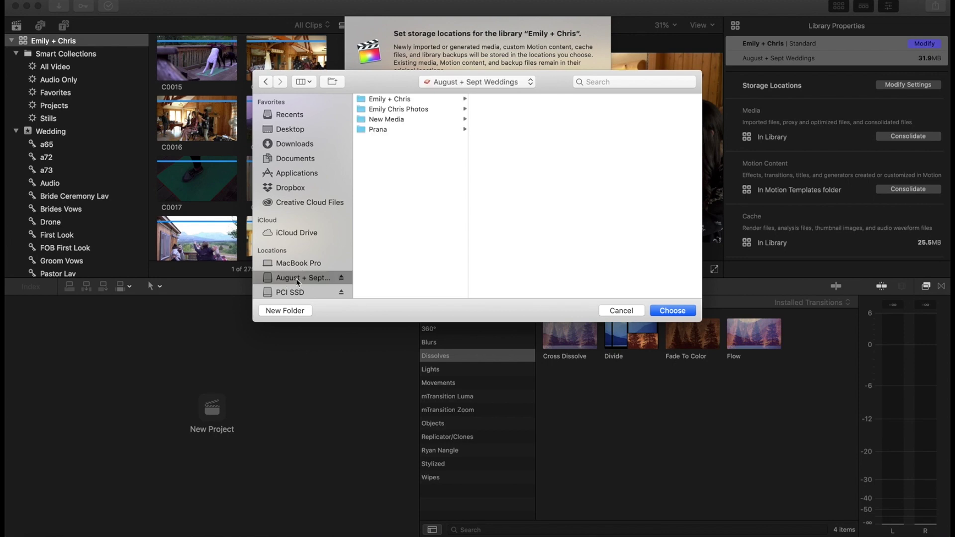
{"action": "left_click", "coordinate": [286, 310]}
{"action": "type", "text": "Cache"}
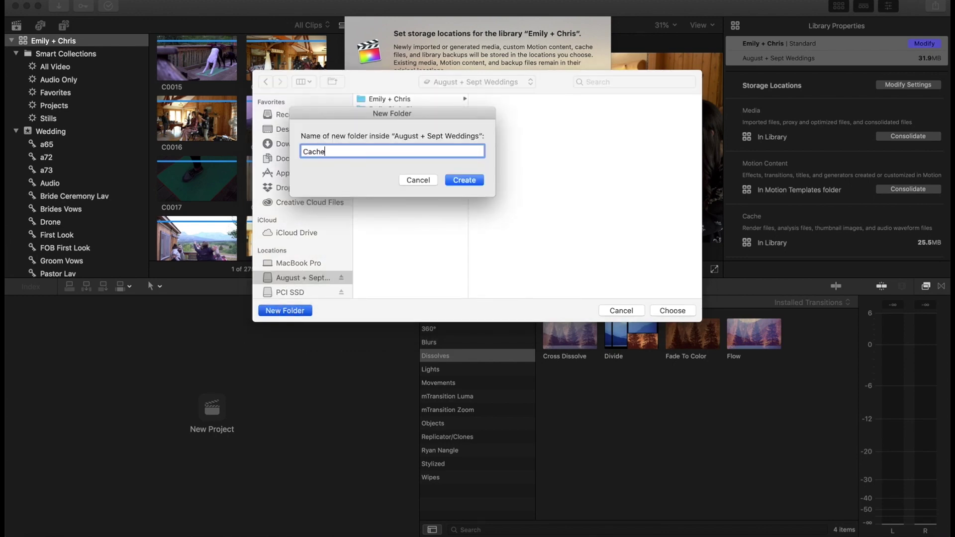
{"action": "key", "text": "Return"}
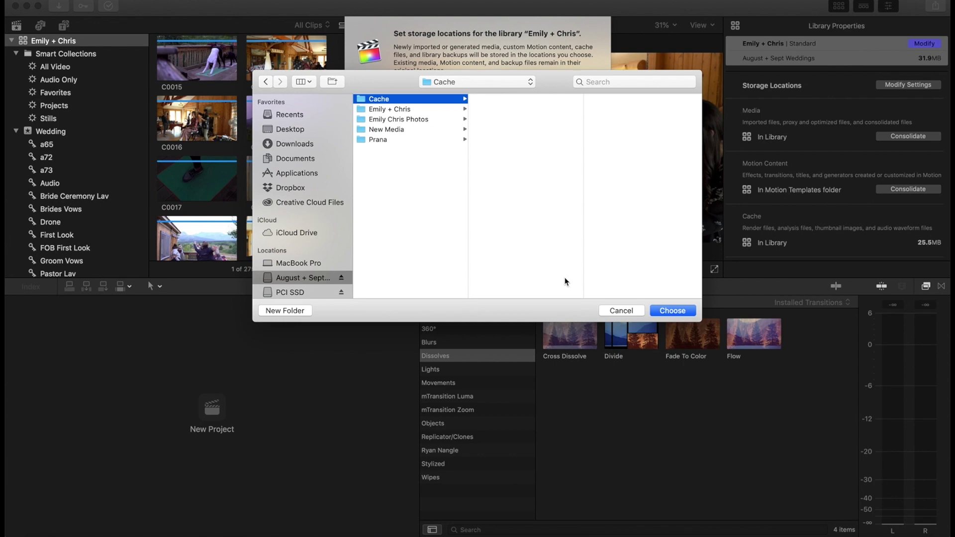
{"action": "left_click", "coordinate": [667, 311]}
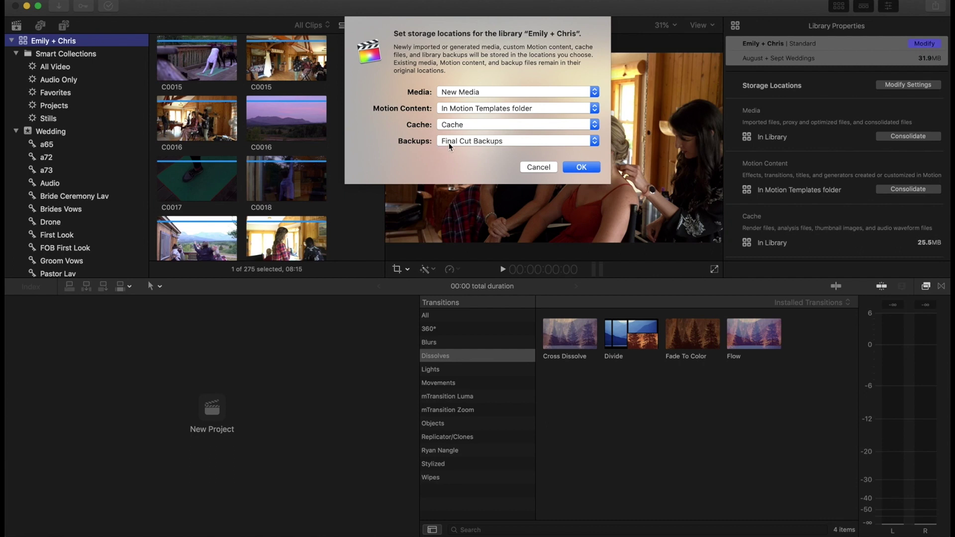
{"action": "left_click", "coordinate": [582, 169]}
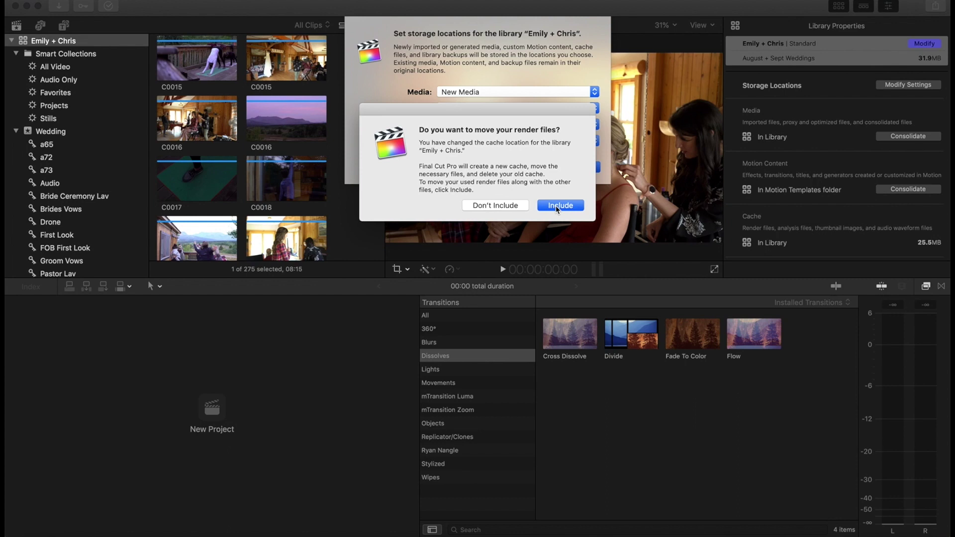
Include the existing render files when moving the cache to the new Cache folder.
{"action": "left_click", "coordinate": [561, 206]}
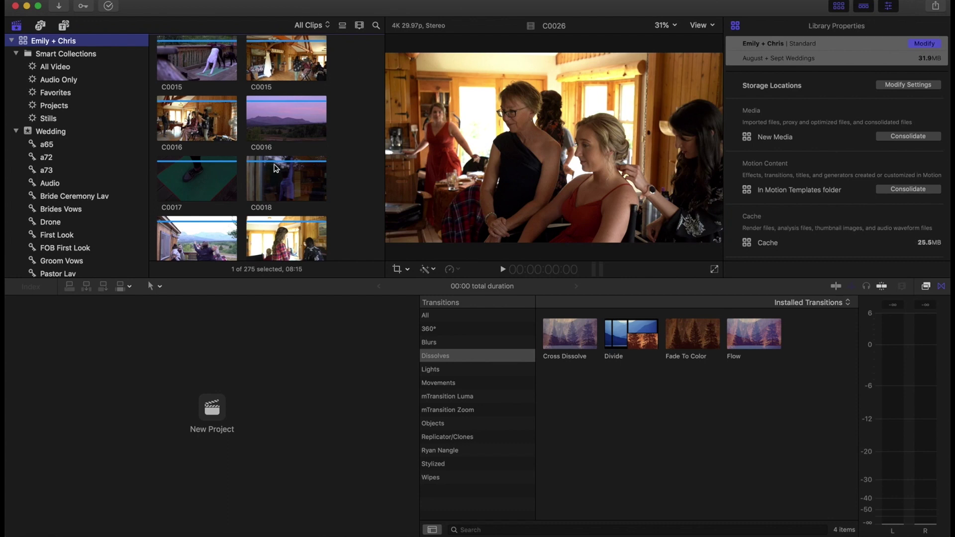
{"action": "scroll", "coordinate": [277, 168], "scroll_direction": "up", "scroll_amount": 5}
{"action": "scroll", "coordinate": [276, 168], "scroll_direction": "up", "scroll_amount": 5}
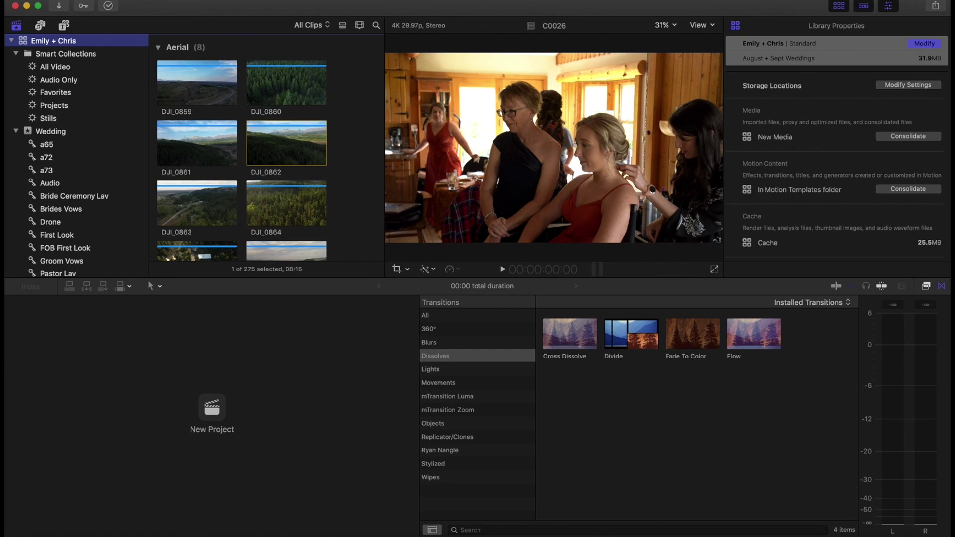
Start a new project named 'Emily Chris Highlight Film'.
{"action": "left_click", "coordinate": [107, 0]}
{"action": "mouse_move", "coordinate": [112, 2]}
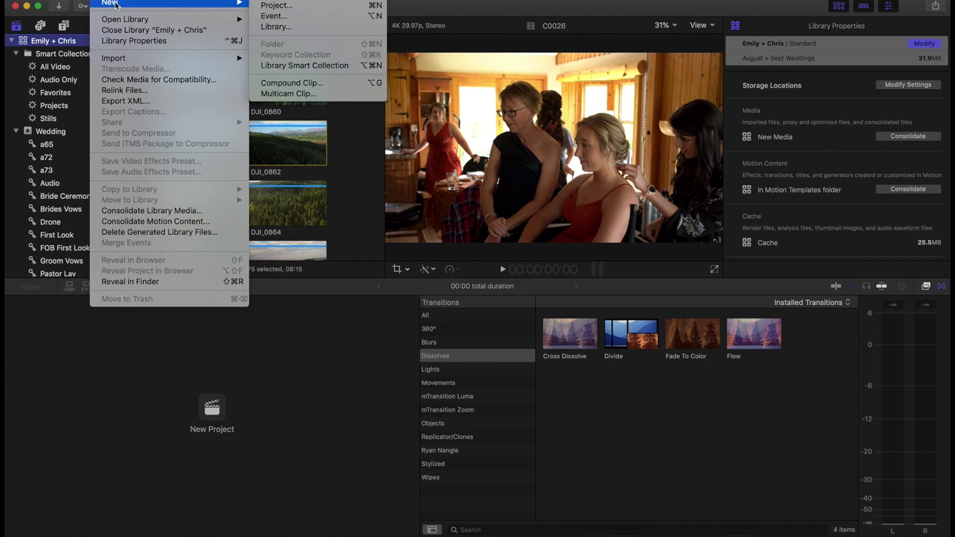
{"action": "left_click", "coordinate": [260, 8]}
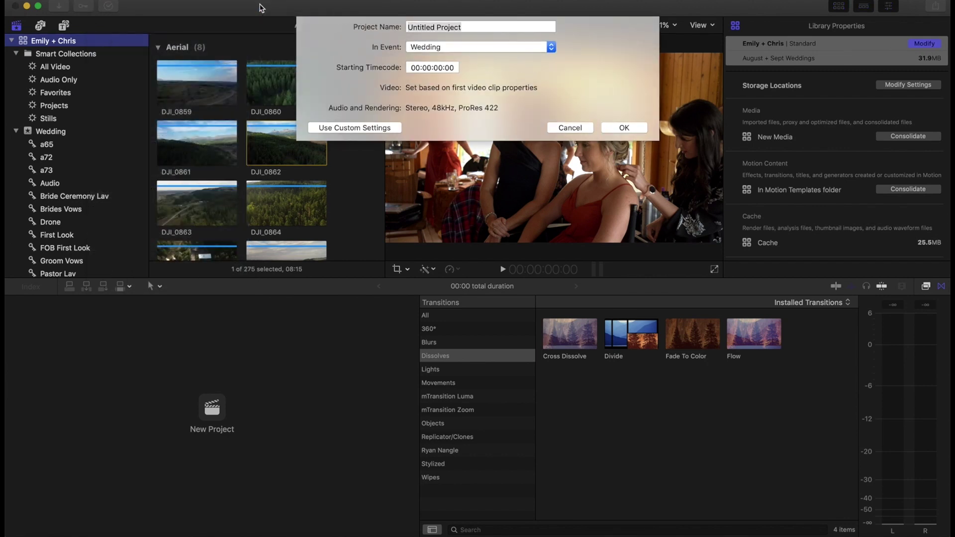
{"action": "type", "text": "Emily Chri"}
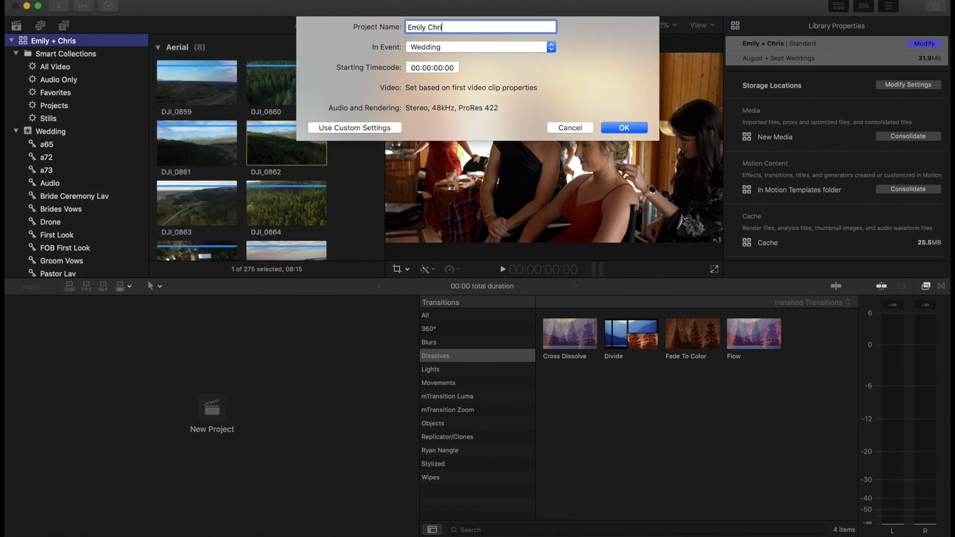
{"action": "type", "text": "s Highlight Film"}
Give the project a custom 1920 x 816 format and create it.
{"action": "left_click", "coordinate": [345, 127]}
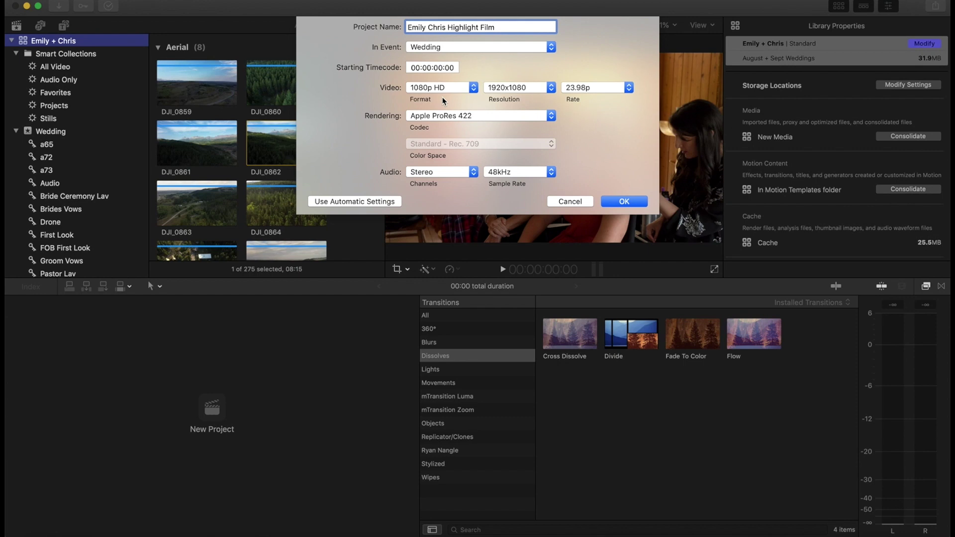
{"action": "left_click", "coordinate": [469, 88]}
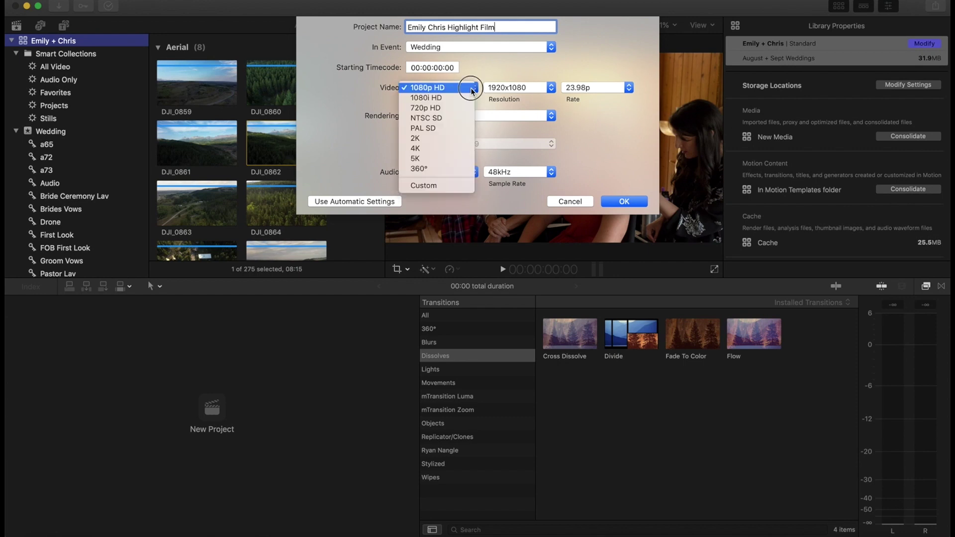
{"action": "left_click", "coordinate": [452, 186]}
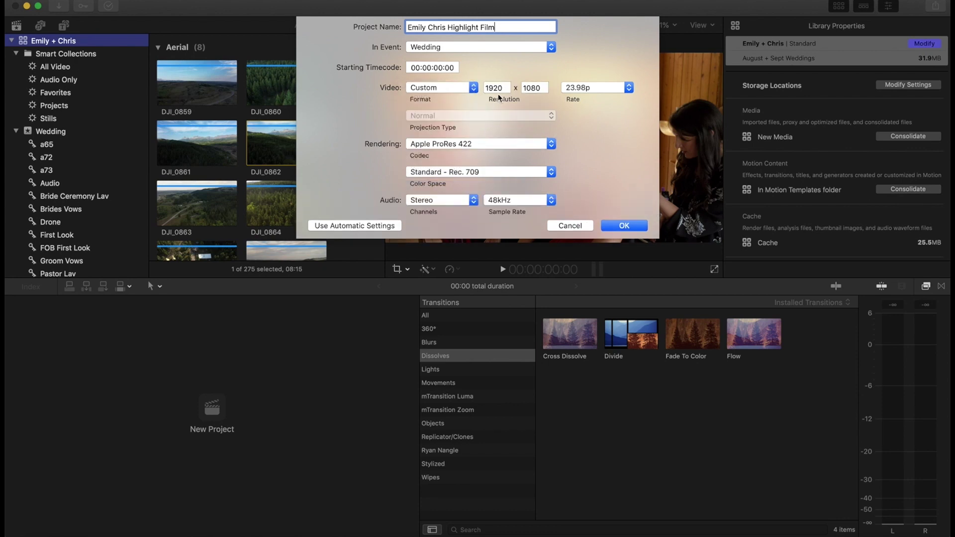
{"action": "key", "text": "Tab"}
{"action": "type", "text": "816"}
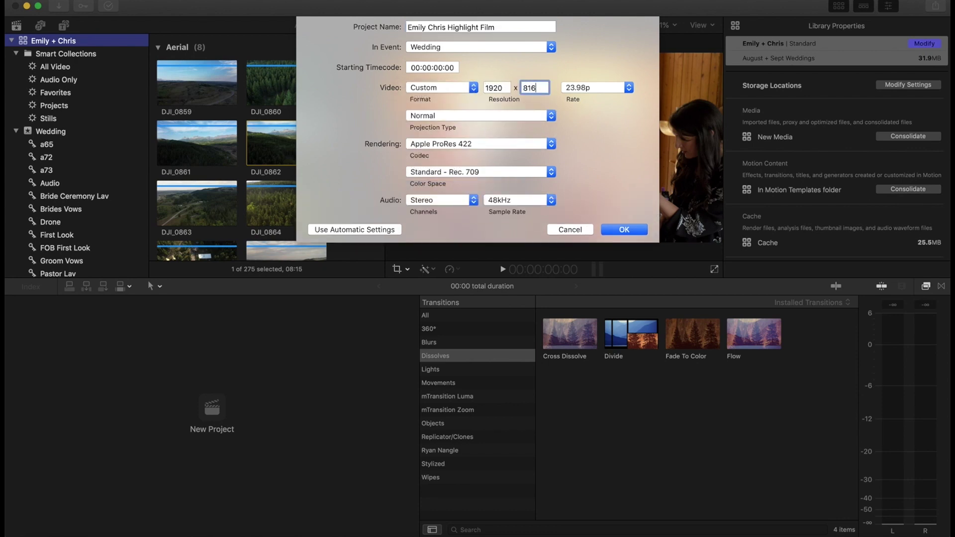
{"action": "left_click", "coordinate": [623, 232]}
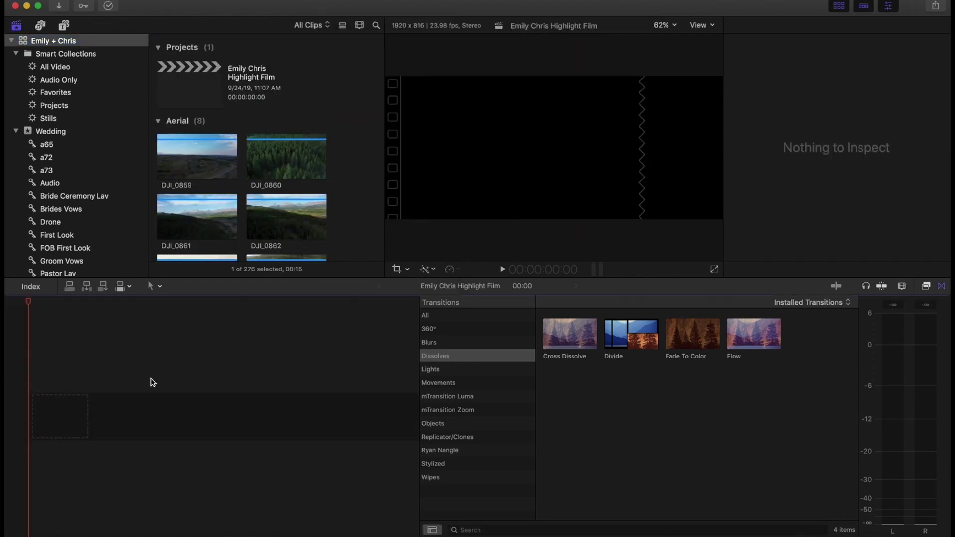